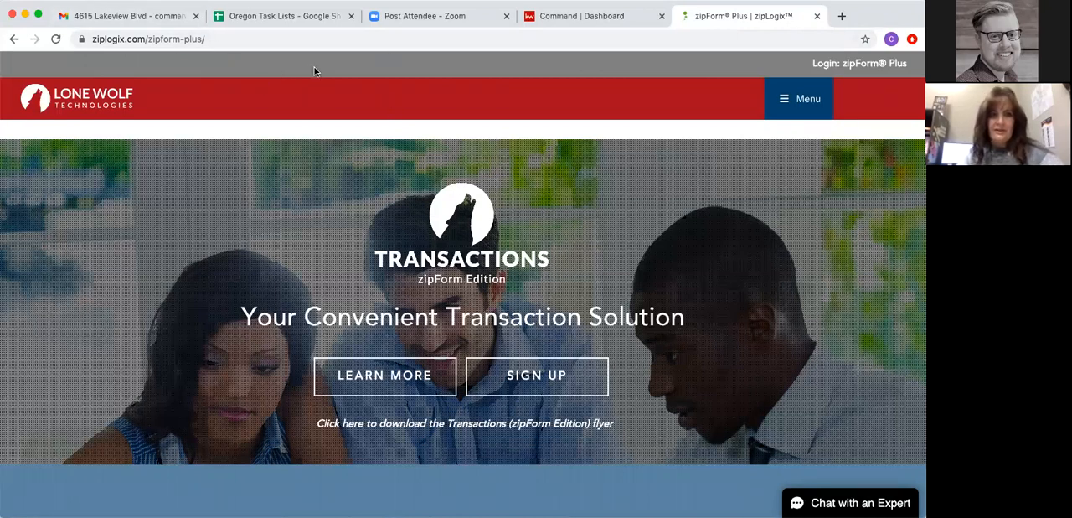
# - Switch to the Oregon Task Lists sheet in Google Sheets and review the Residential Sale task list
pyautogui.click(274, 16)
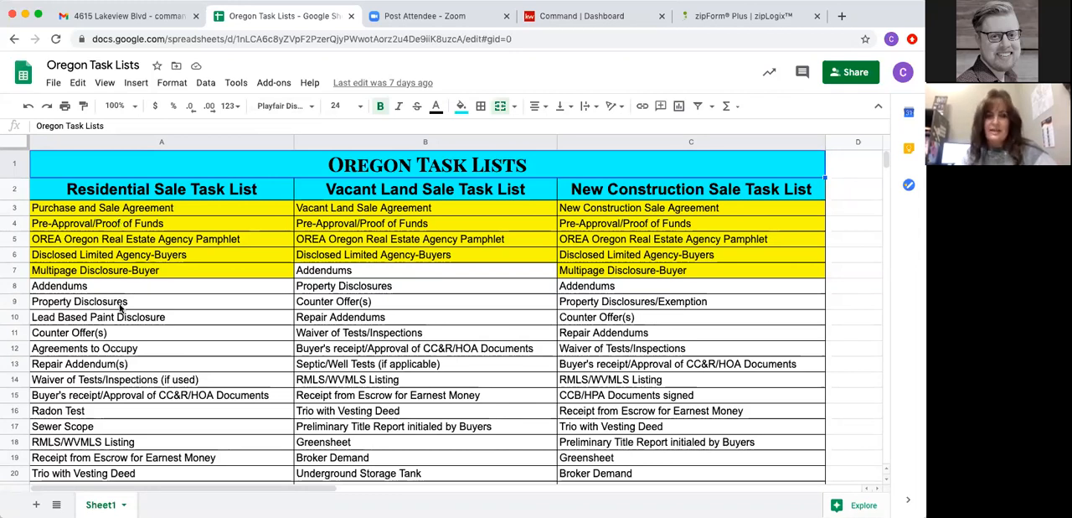
pyautogui.scroll(-1, 146, 345)
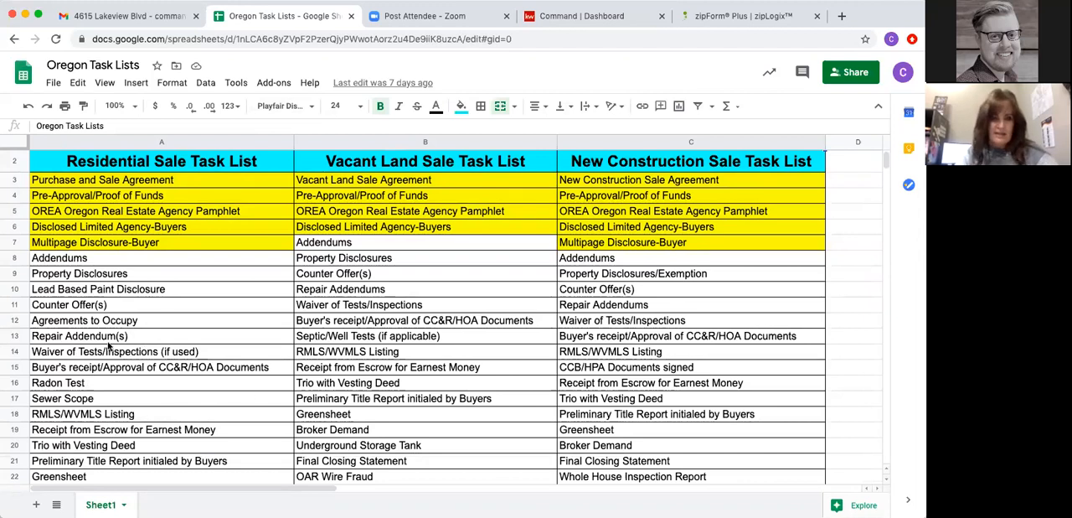
pyautogui.scroll(-5, 109, 335)
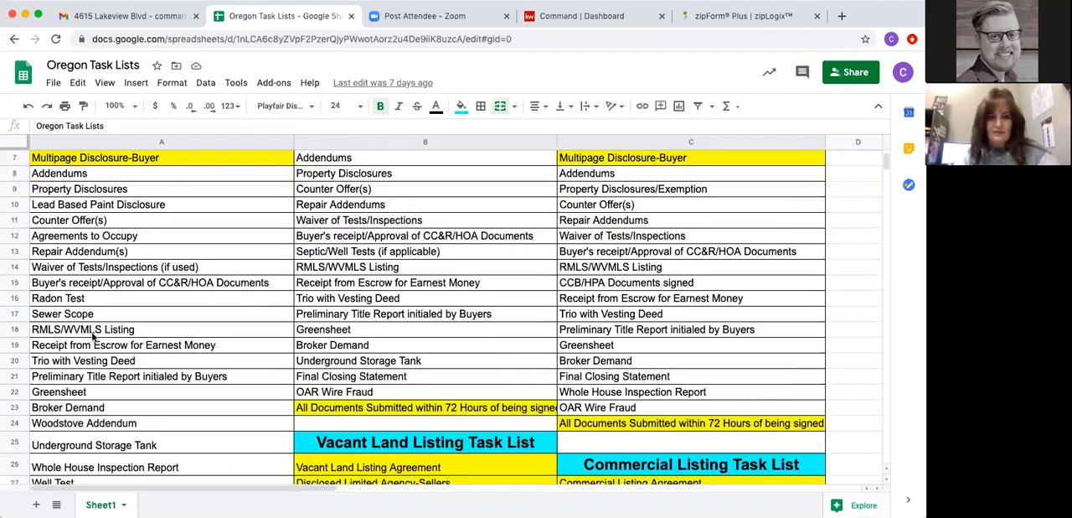
pyautogui.scroll(6, 95, 339)
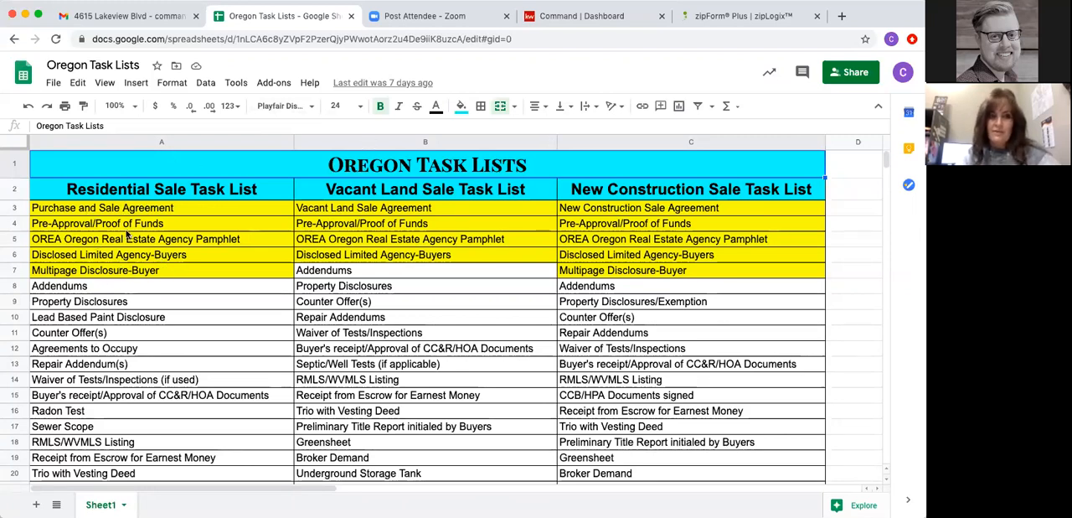
# - Return to the zipLogix site, open the zipForm Plus login and sign in with the prefilled credentials
pyautogui.click(710, 19)
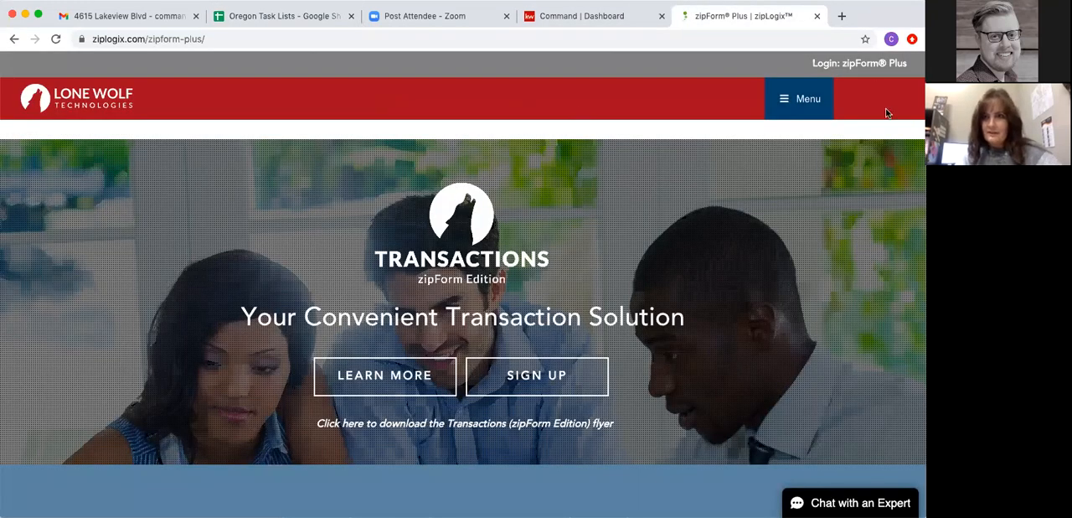
pyautogui.click(853, 64)
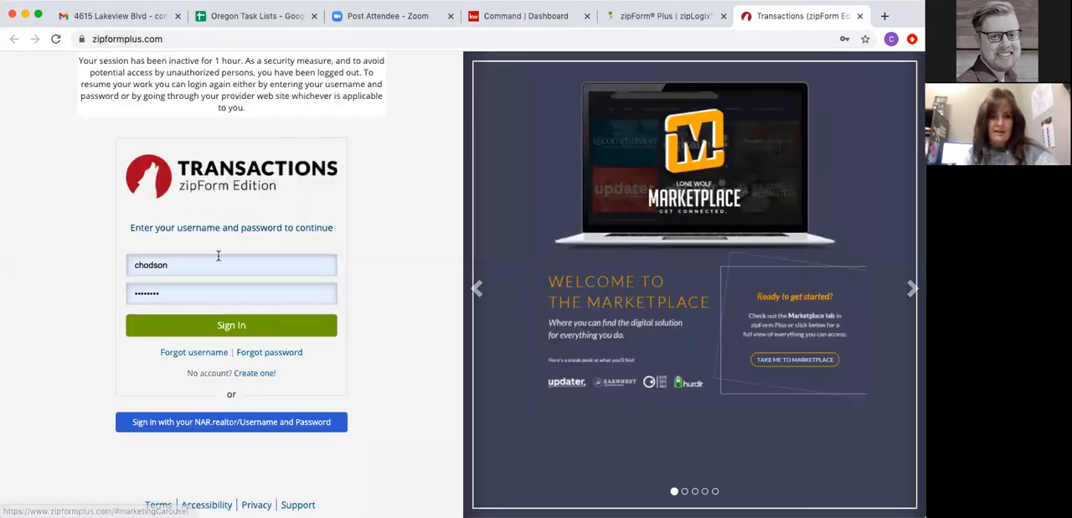
pyautogui.click(230, 330)
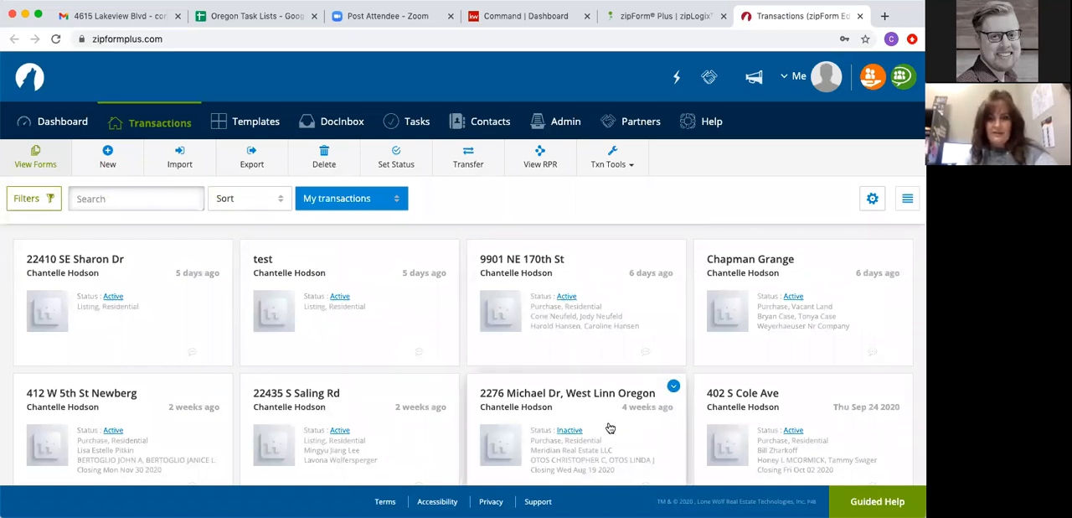
# - Look through the existing transactions and open the list of saved templates
pyautogui.scroll(-7, 611, 426)
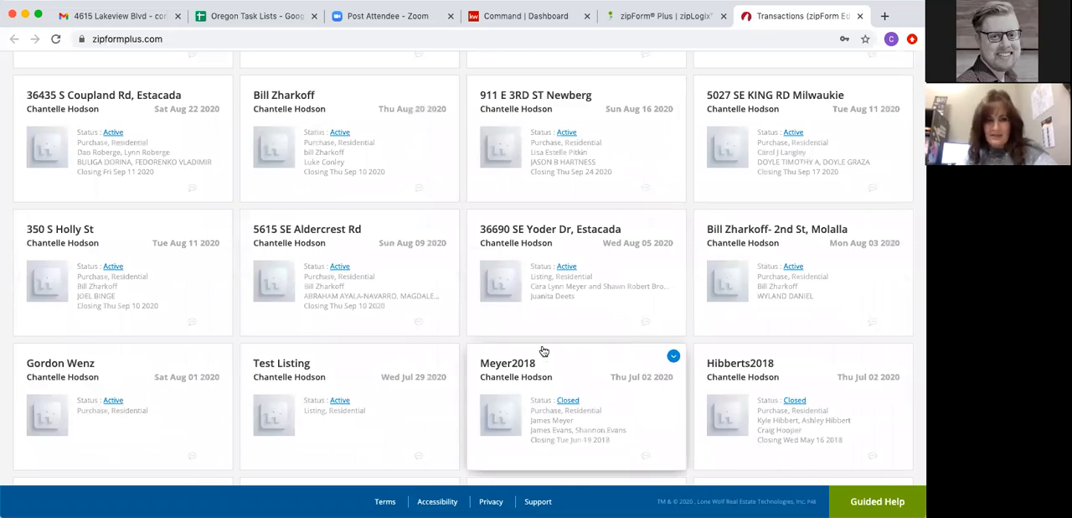
pyautogui.scroll(-2, 543, 352)
pyautogui.scroll(10, 543, 352)
pyautogui.scroll(-8, 543, 352)
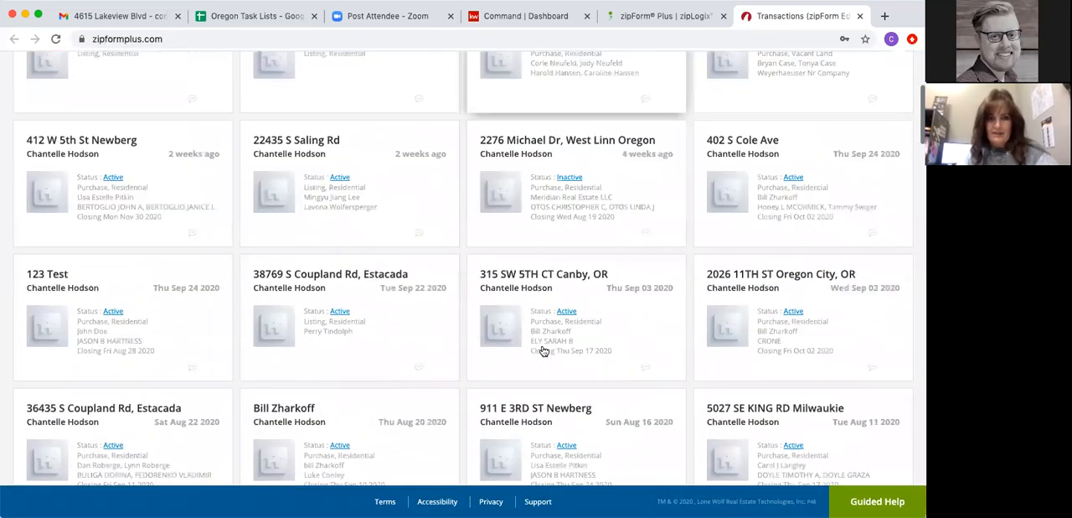
pyautogui.scroll(10, 543, 352)
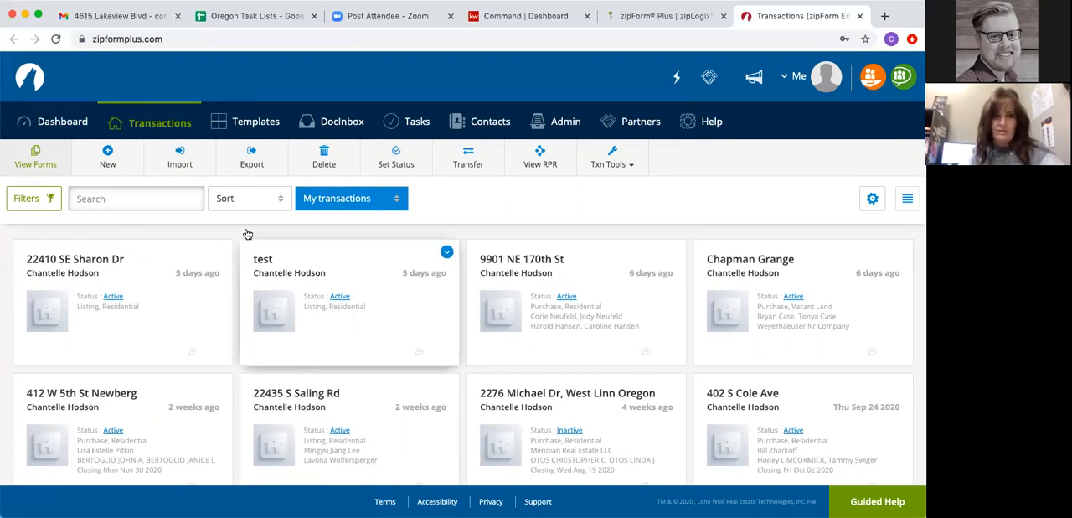
pyautogui.click(252, 126)
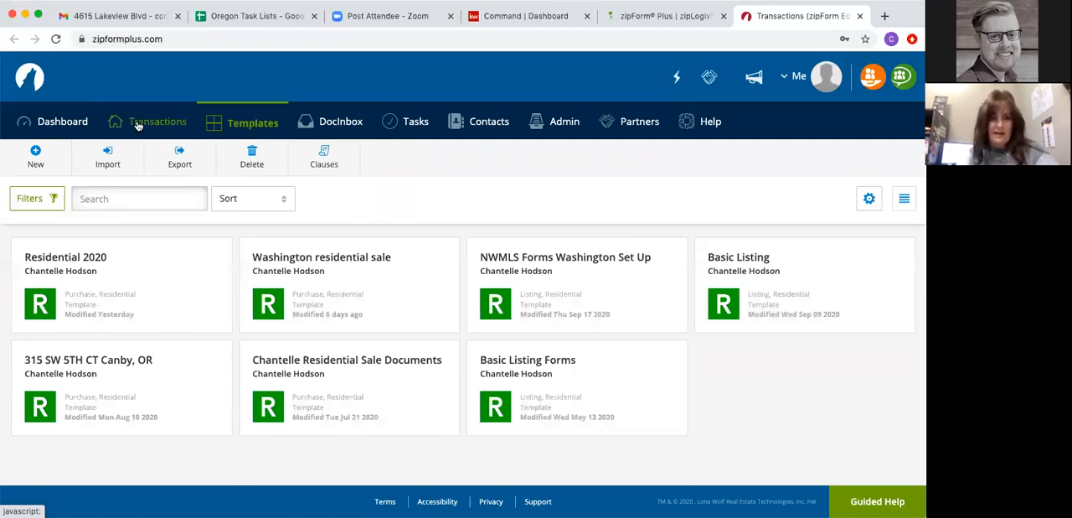
pyautogui.click(37, 158)
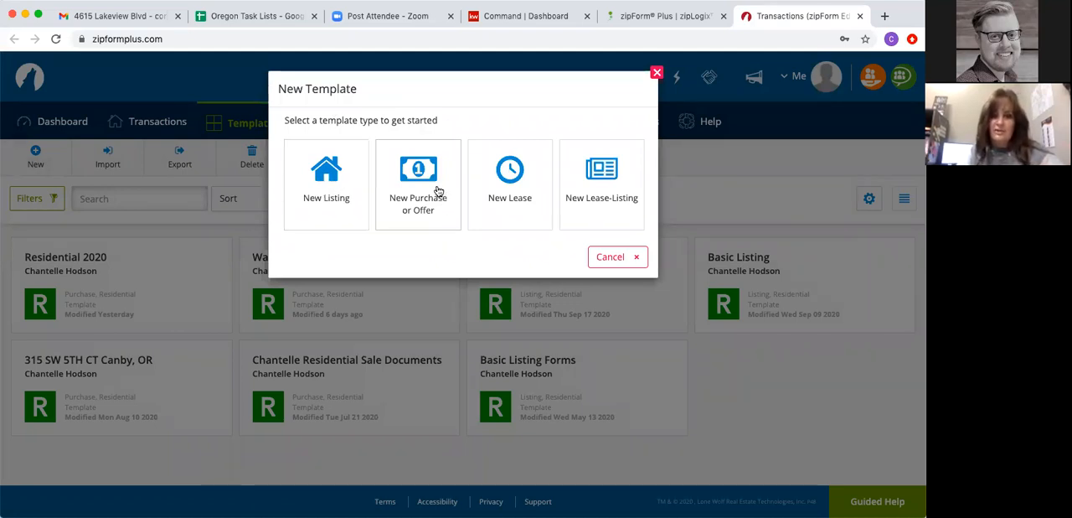
pyautogui.click(326, 178)
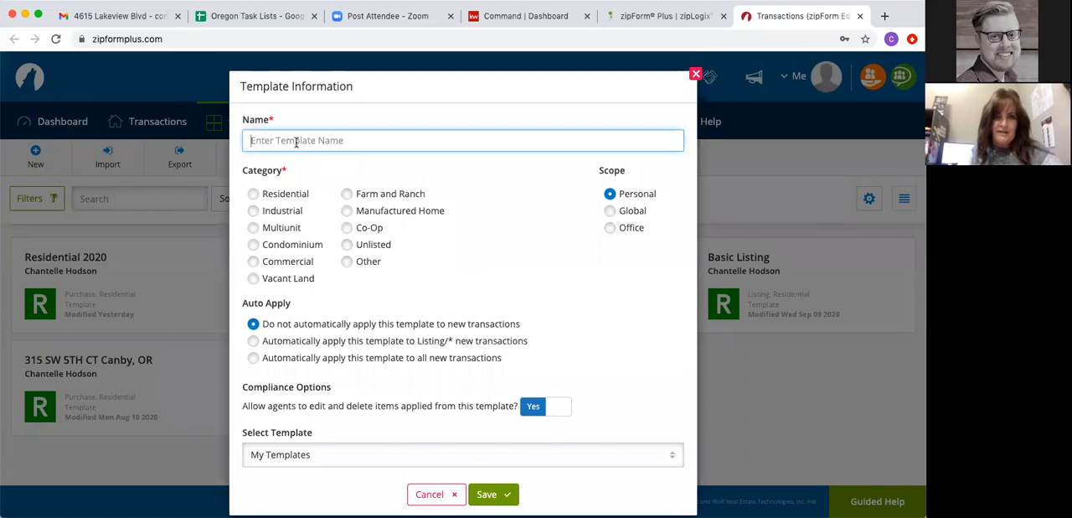
pyautogui.click(297, 140)
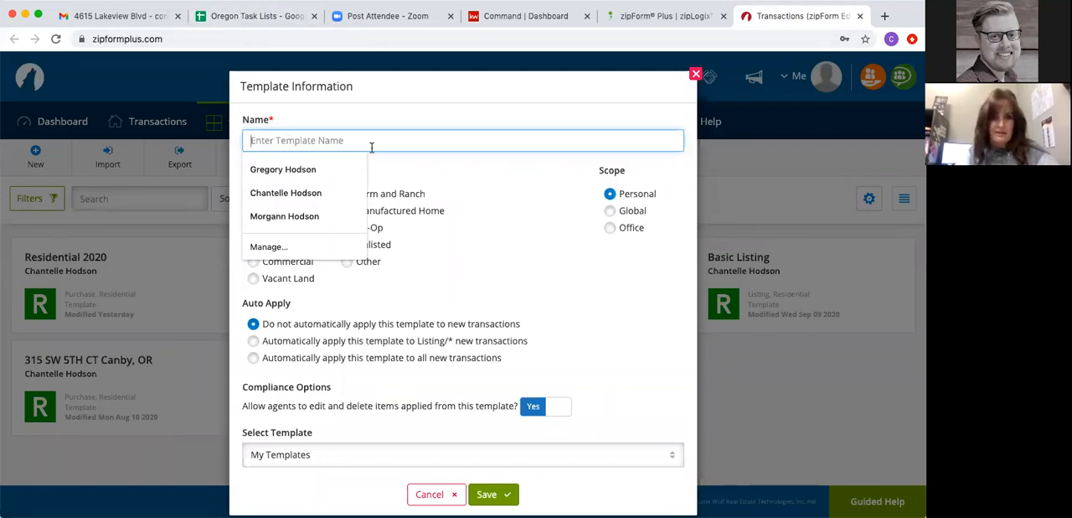
pyautogui.click(396, 122)
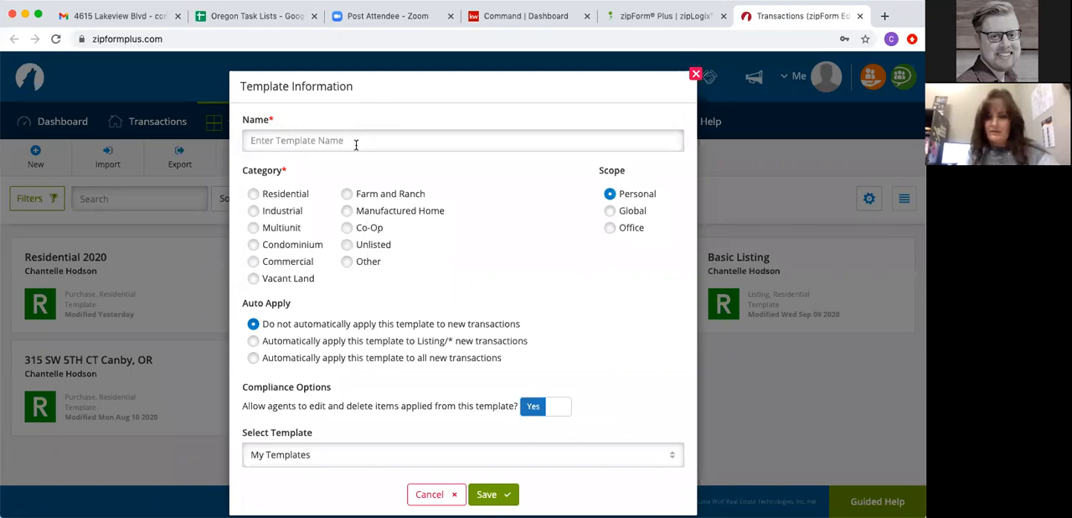
pyautogui.click(256, 196)
pyautogui.click(256, 196)
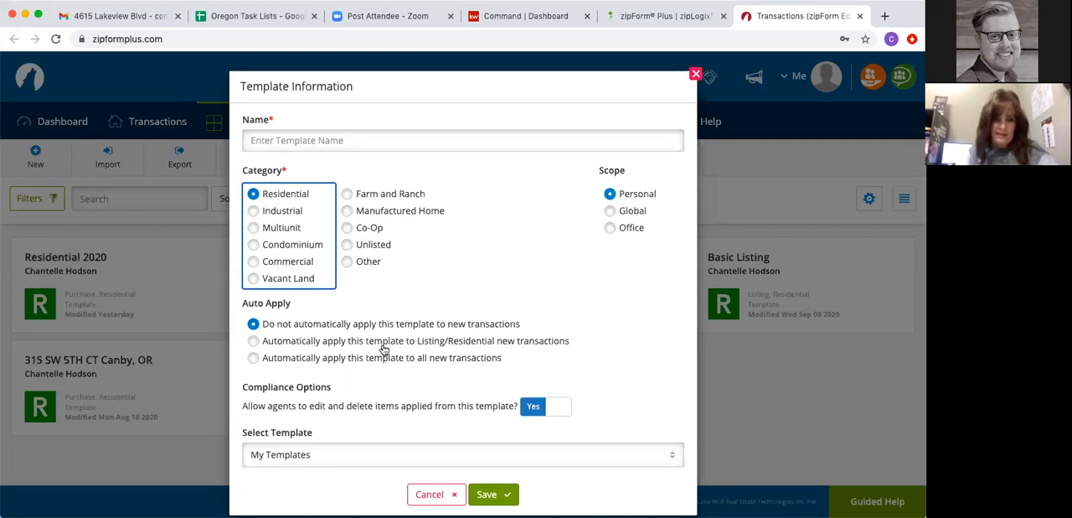
pyautogui.scroll(-1, 384, 350)
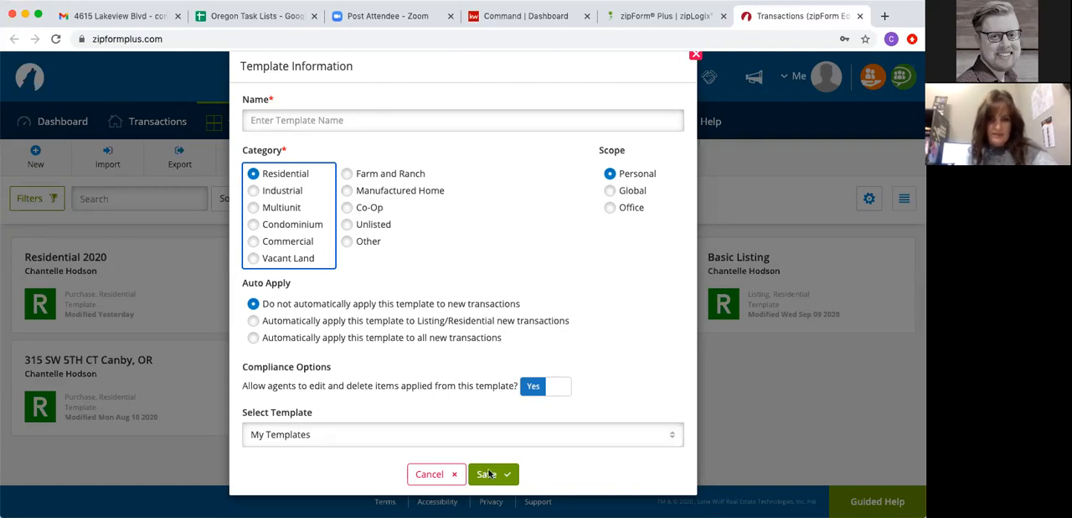
pyautogui.click(696, 56)
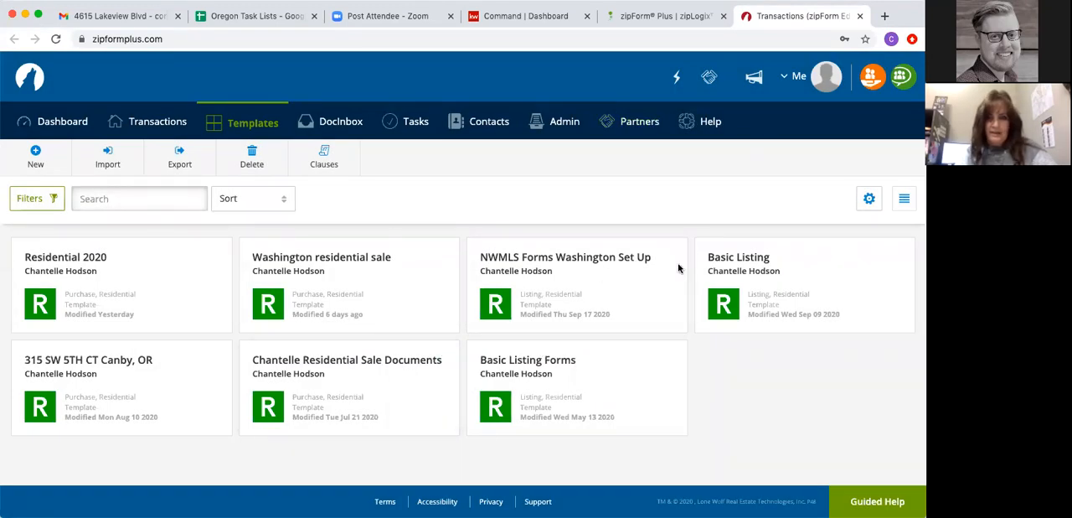
# - Open the Basic Listing template and examine which form libraries are available for adding forms
pyautogui.click(745, 264)
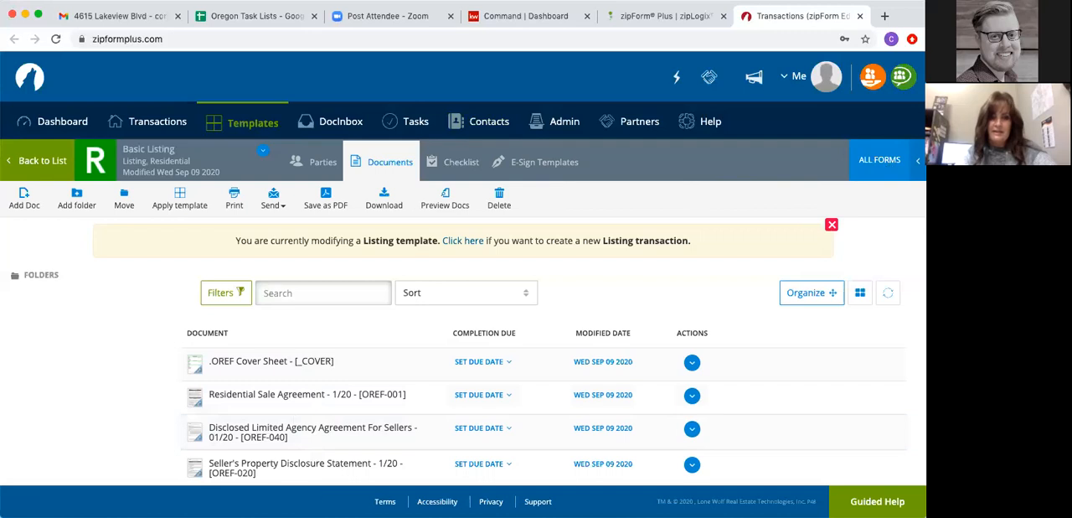
pyautogui.click(879, 162)
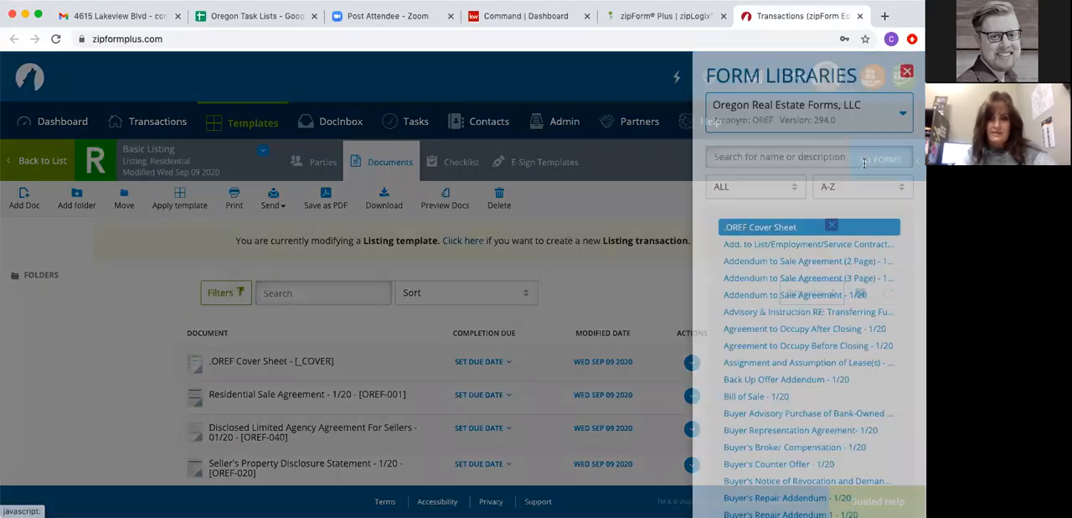
pyautogui.click(764, 114)
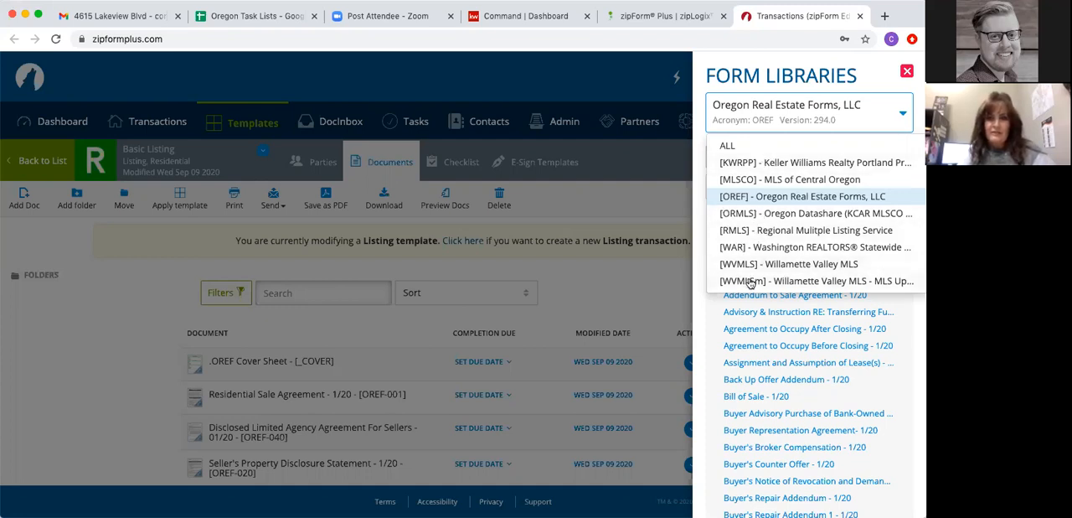
pyautogui.click(792, 122)
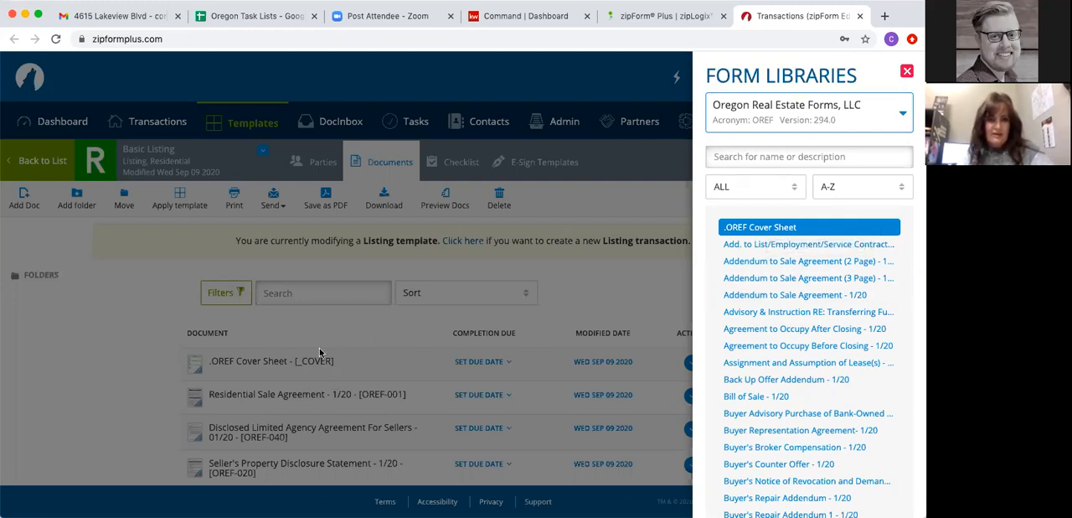
# - Check the Oregon Task Lists sheet, close the form libraries and review the documents in the Basic Listing template
pyautogui.click(250, 18)
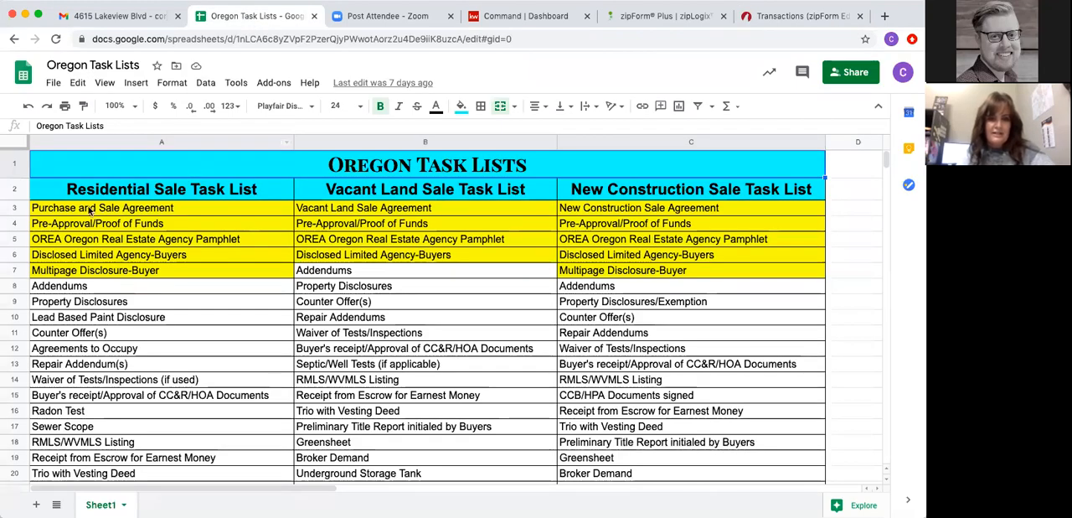
pyautogui.click(818, 18)
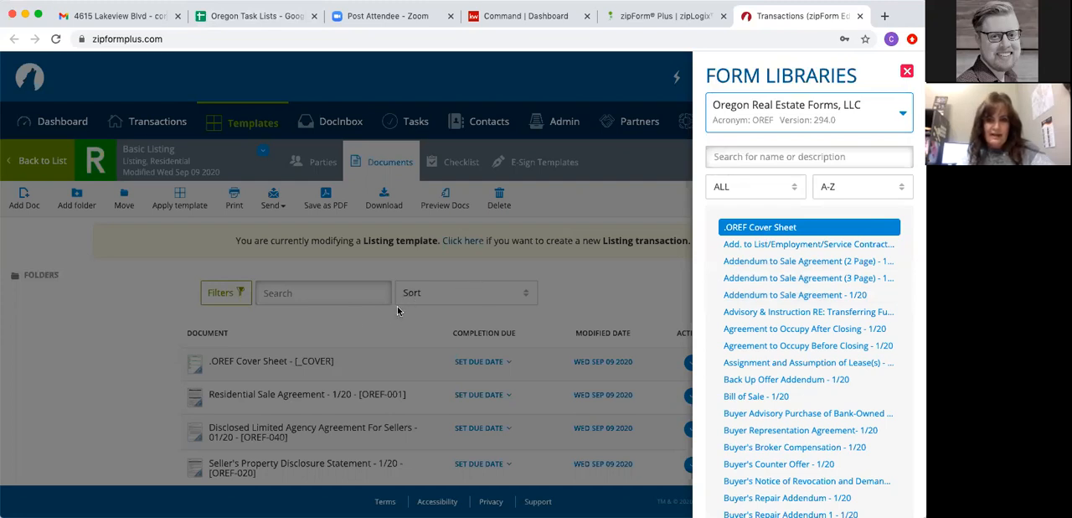
pyautogui.click(367, 324)
pyautogui.scroll(-3, 355, 358)
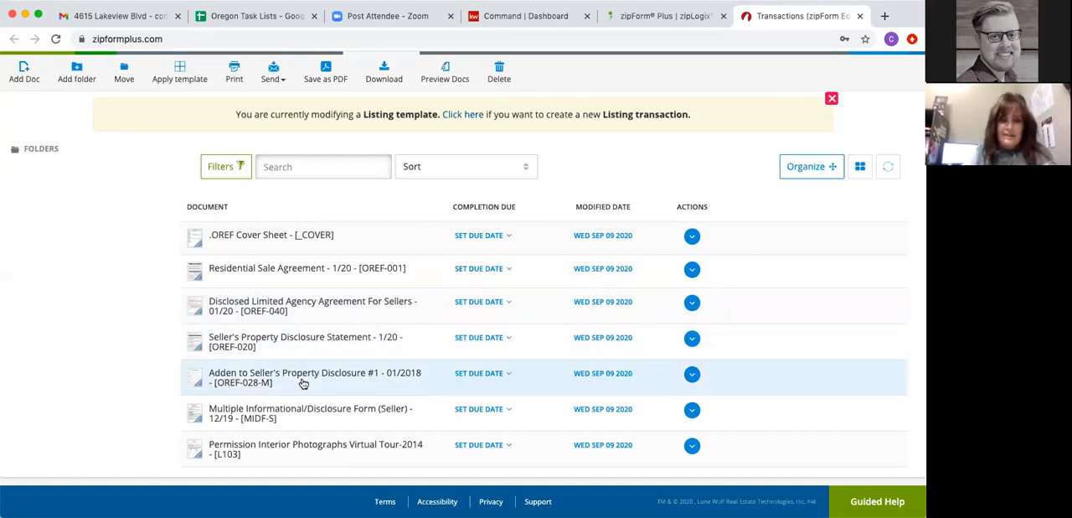
pyautogui.scroll(-1, 303, 382)
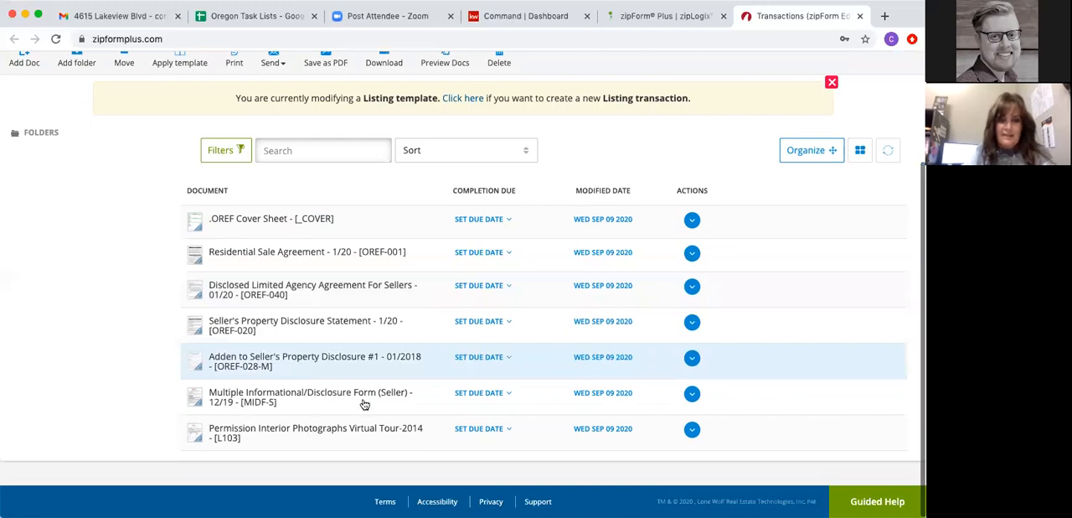
pyautogui.scroll(5, 371, 346)
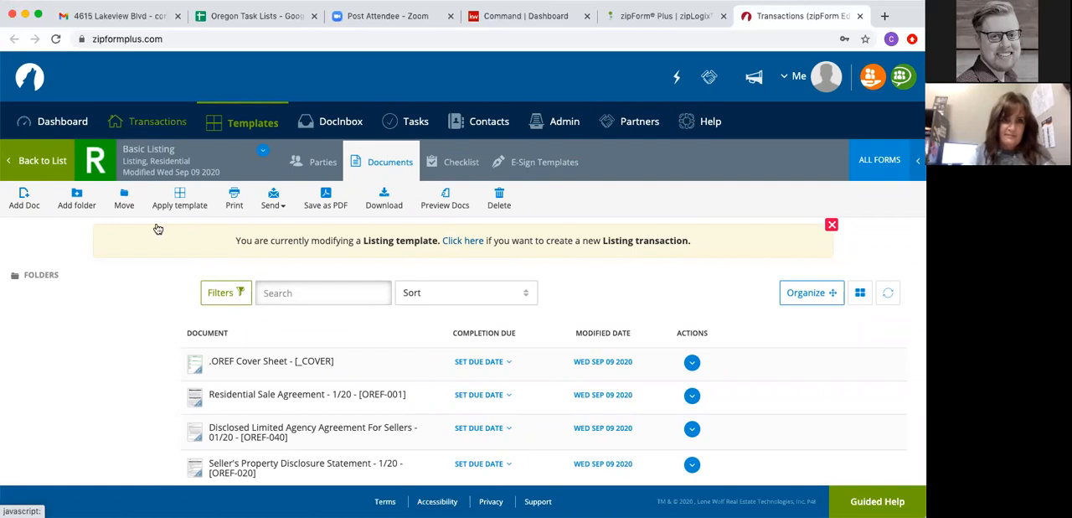
# - Start a new listing transaction and name it with the property's street address, picking the suggested match in Damascus OR
pyautogui.click(144, 122)
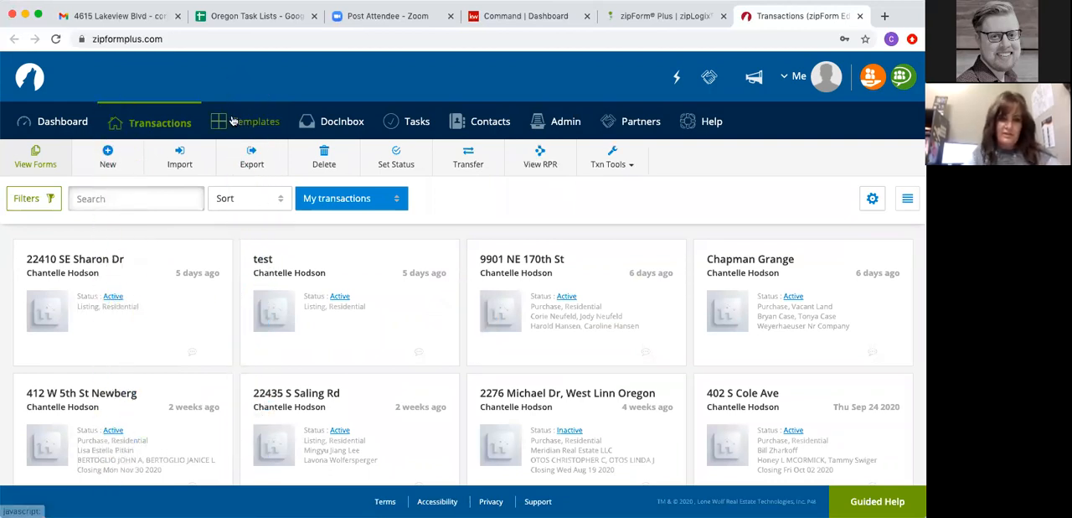
pyautogui.click(109, 158)
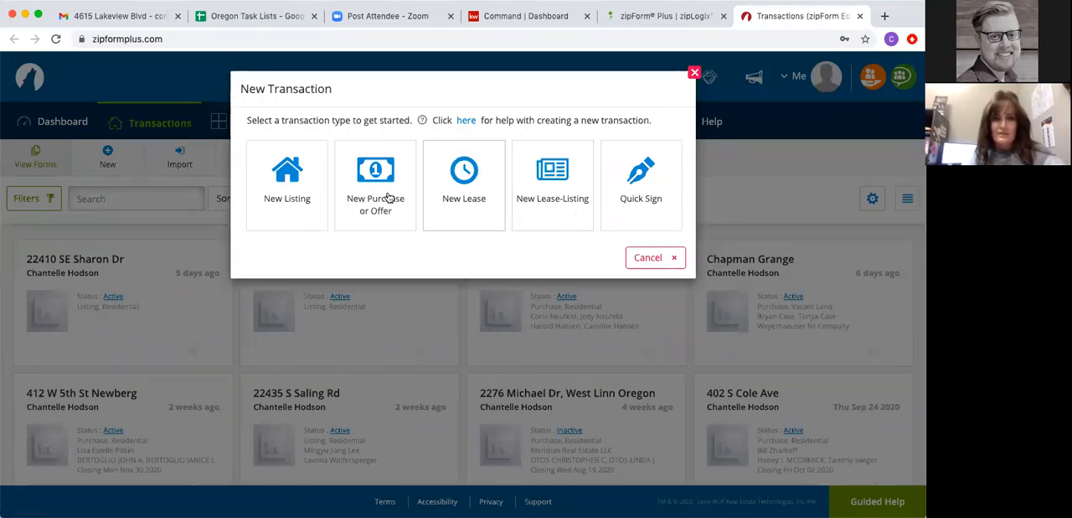
pyautogui.click(282, 180)
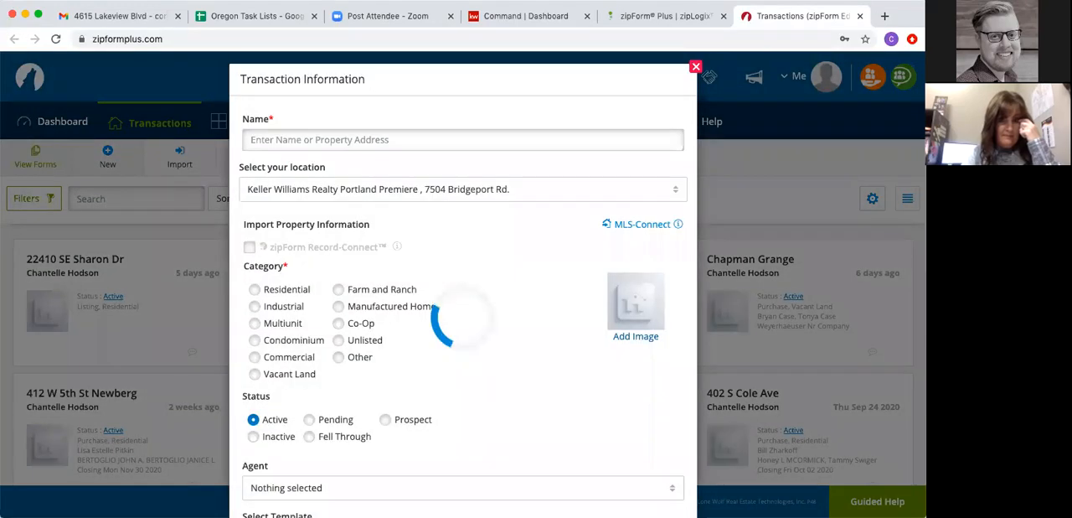
pyautogui.click(288, 148)
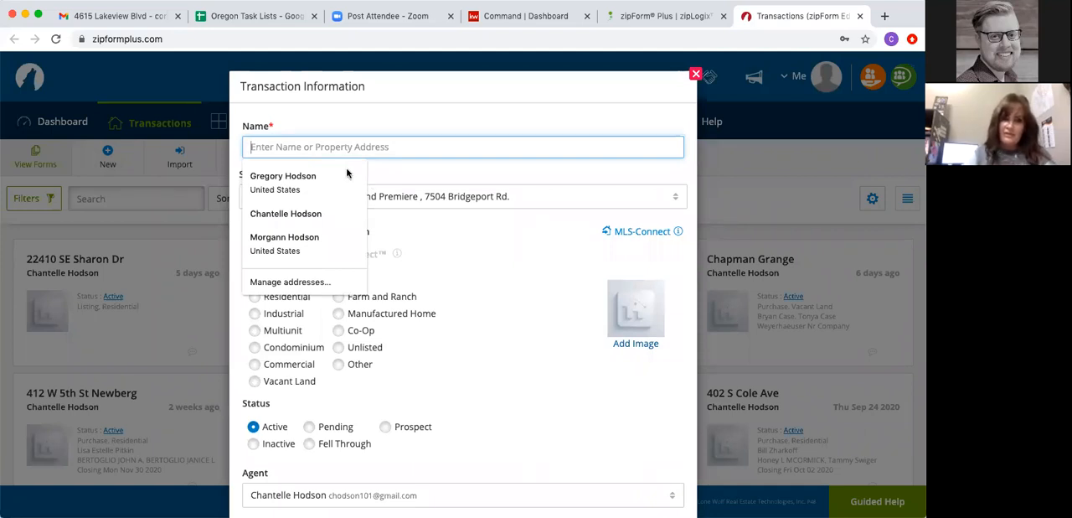
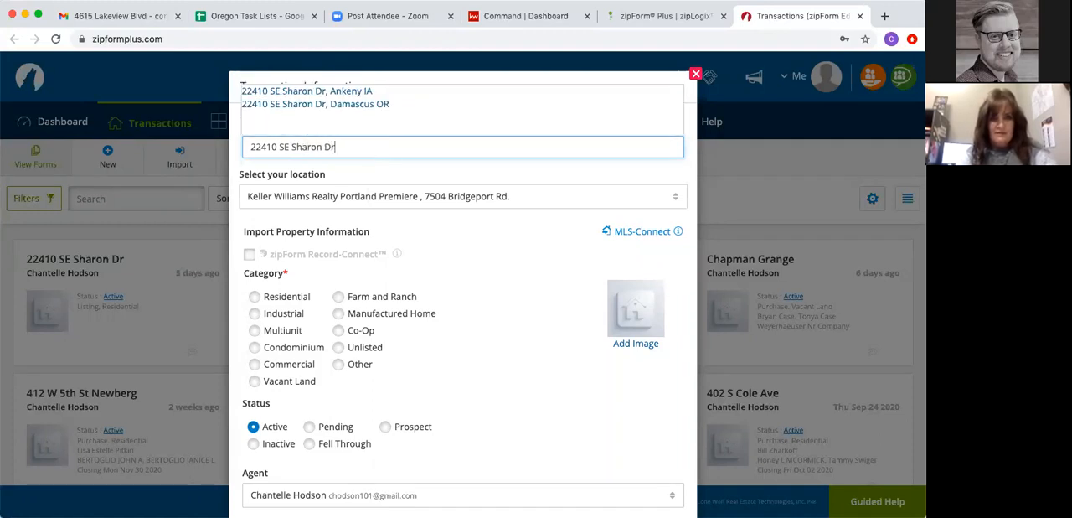
pyautogui.click(276, 106)
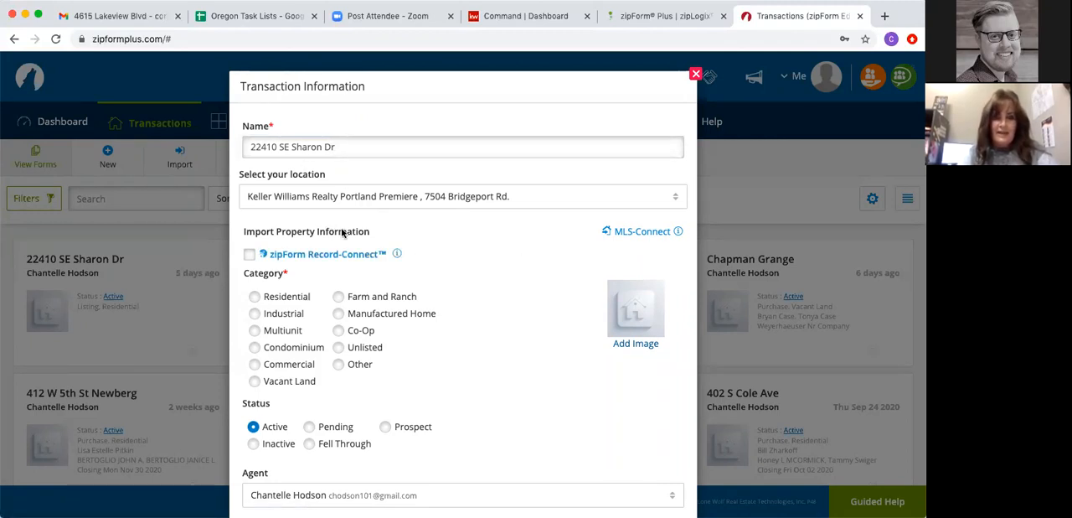
# - Set the transaction category to Residential and start an MLS-Connect import with RMLS as the source
pyautogui.click(254, 296)
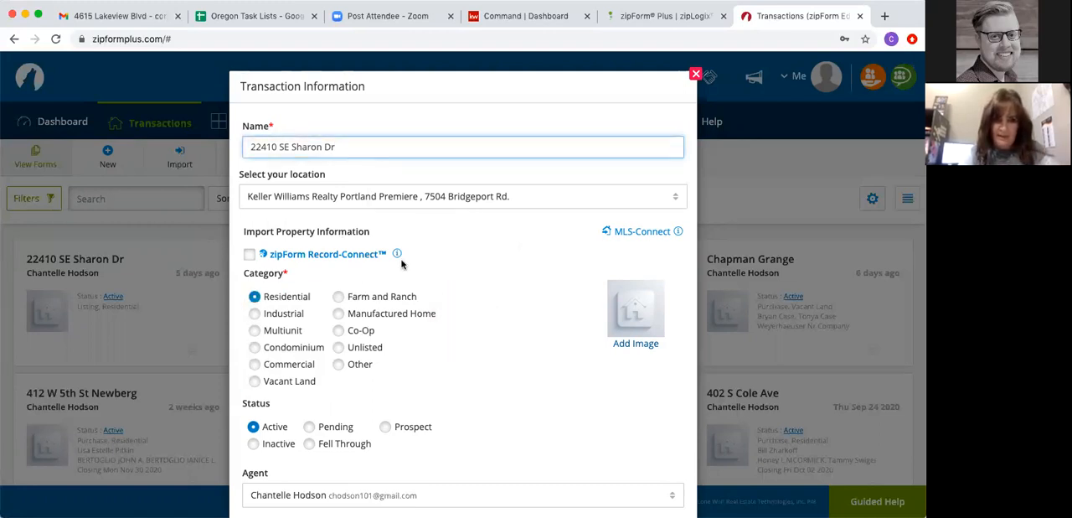
pyautogui.click(625, 235)
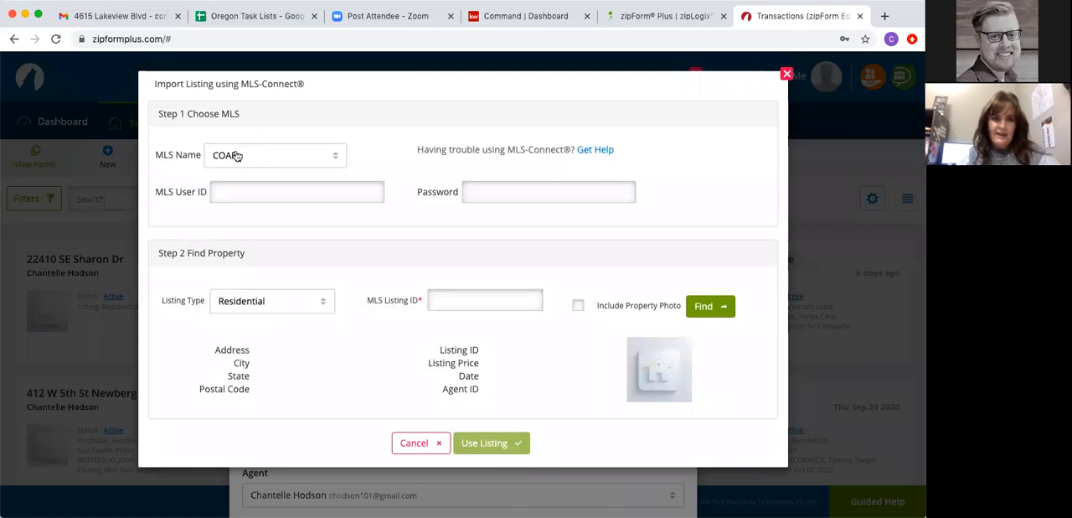
pyautogui.click(240, 158)
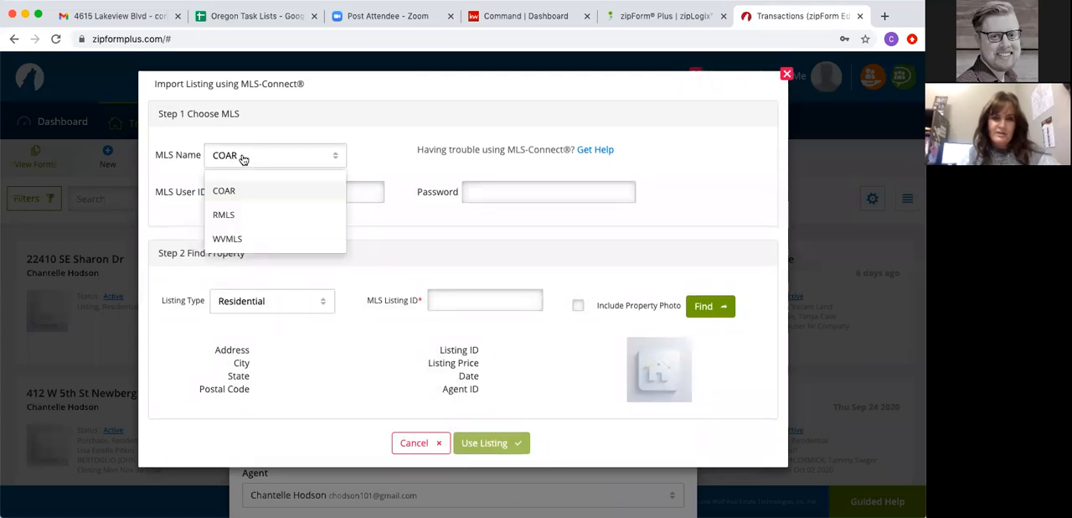
pyautogui.click(223, 218)
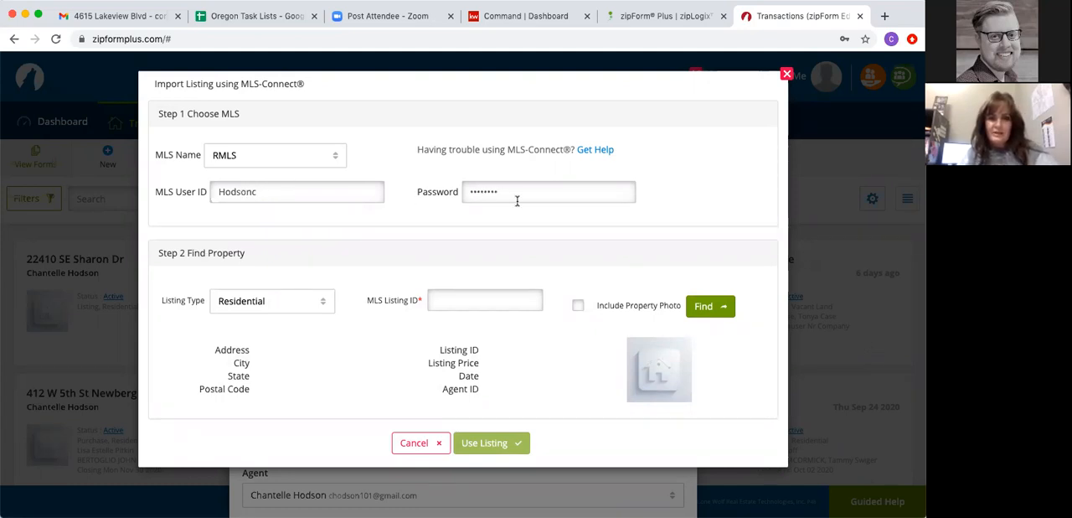
# - Find MLS listing 20374693 and use its property information for the transaction
pyautogui.click(457, 298)
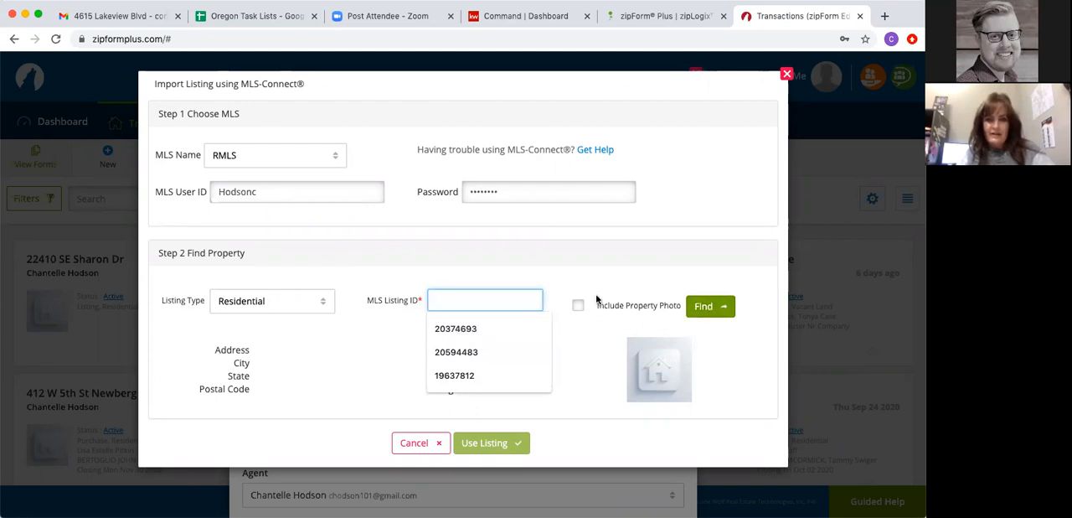
pyautogui.click(452, 328)
pyautogui.click(700, 303)
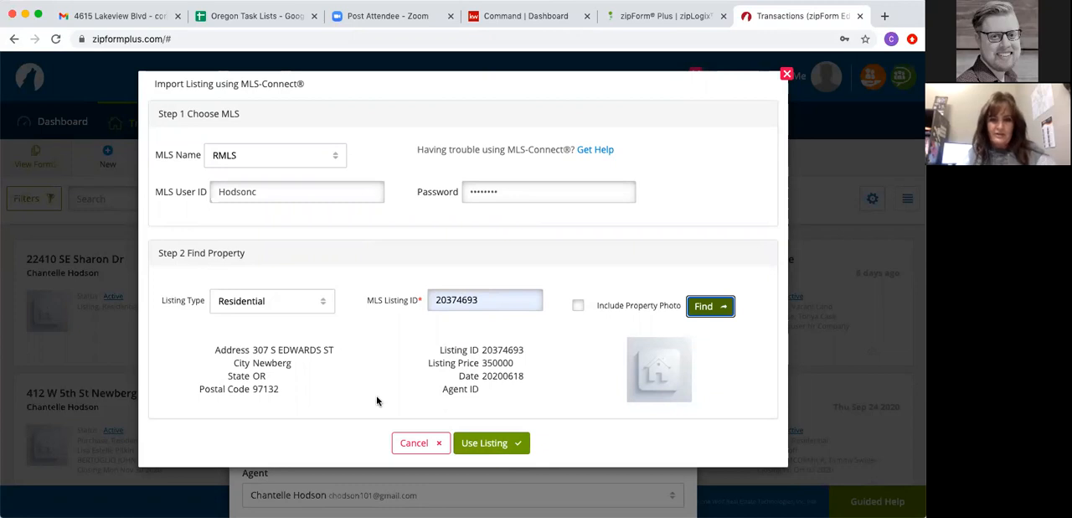
pyautogui.click(493, 444)
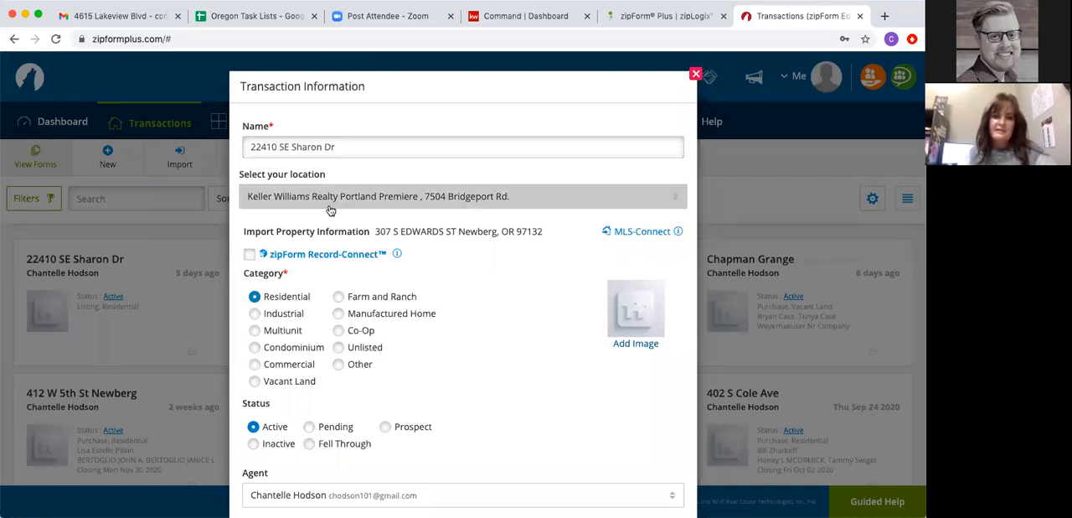
# - Apply the personal Residential 2020 template to the active transaction and save it
pyautogui.scroll(-3, 275, 402)
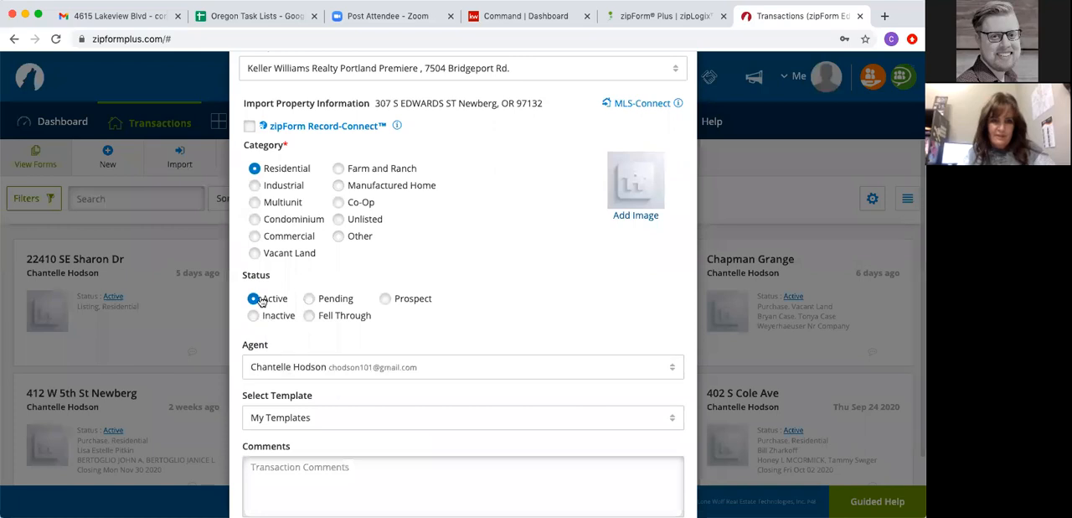
pyautogui.scroll(-2, 275, 423)
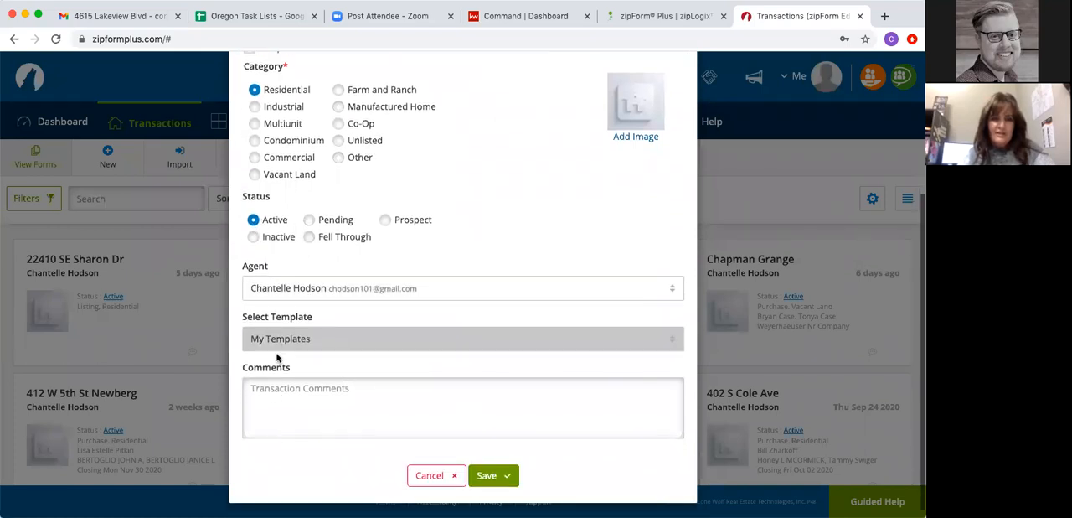
pyautogui.click(278, 344)
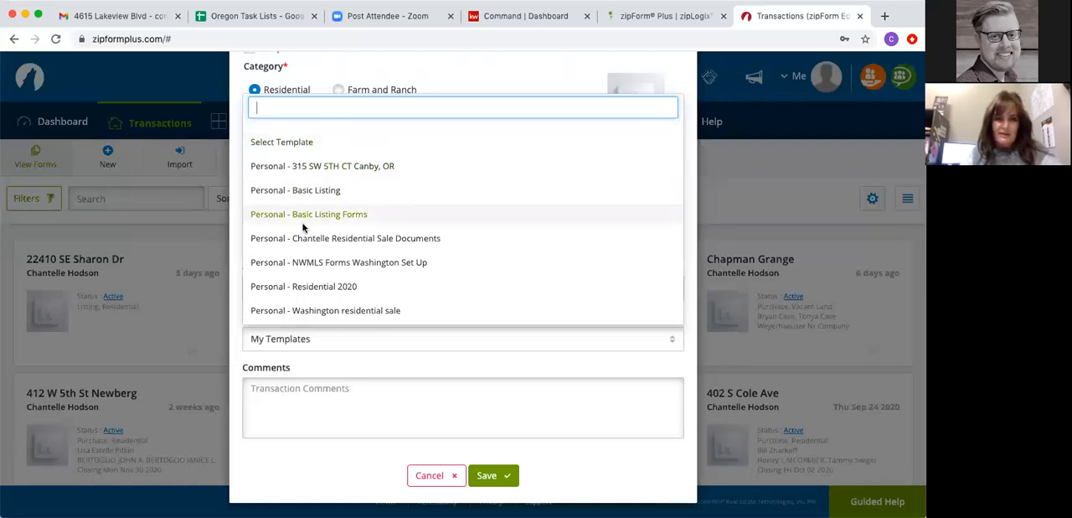
pyautogui.click(315, 289)
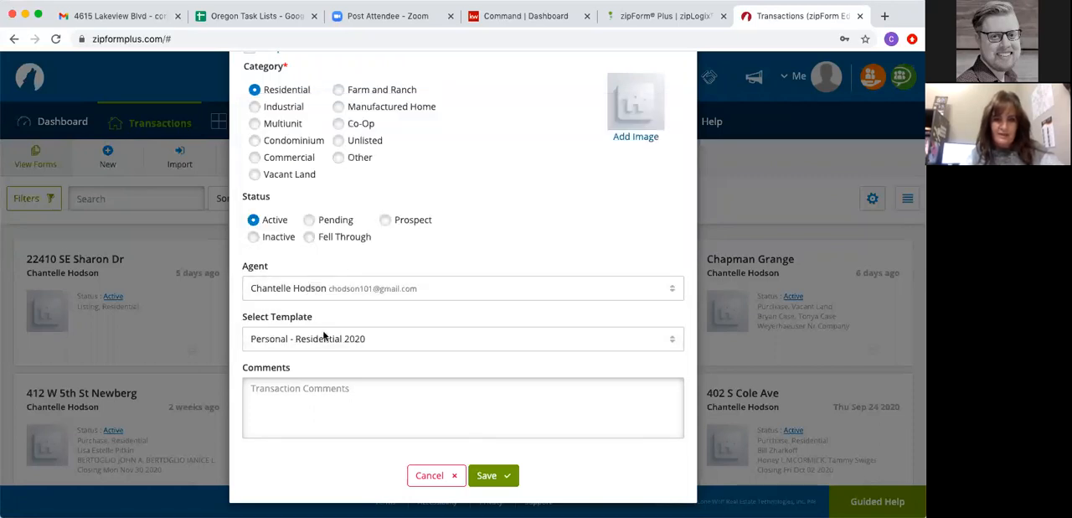
pyautogui.click(491, 470)
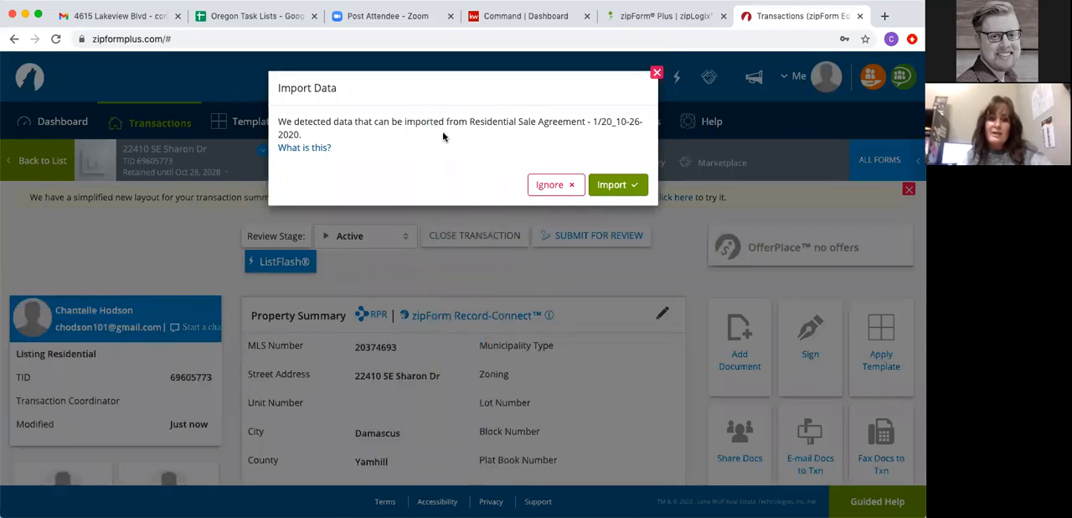
# - Import only the selling brokerage license number from the detected Residential Sale Agreement data into the transaction
pyautogui.click(618, 185)
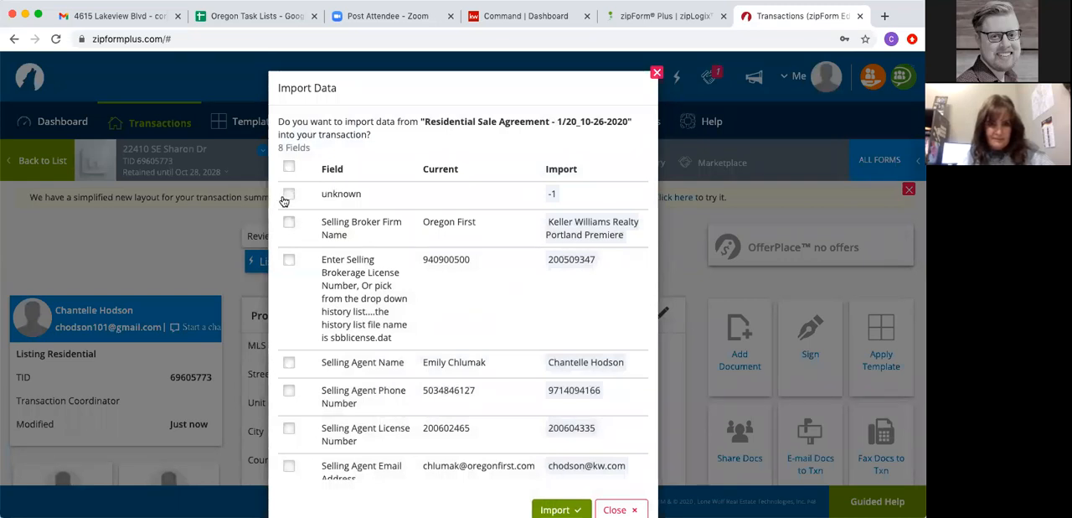
pyautogui.scroll(-5, 376, 318)
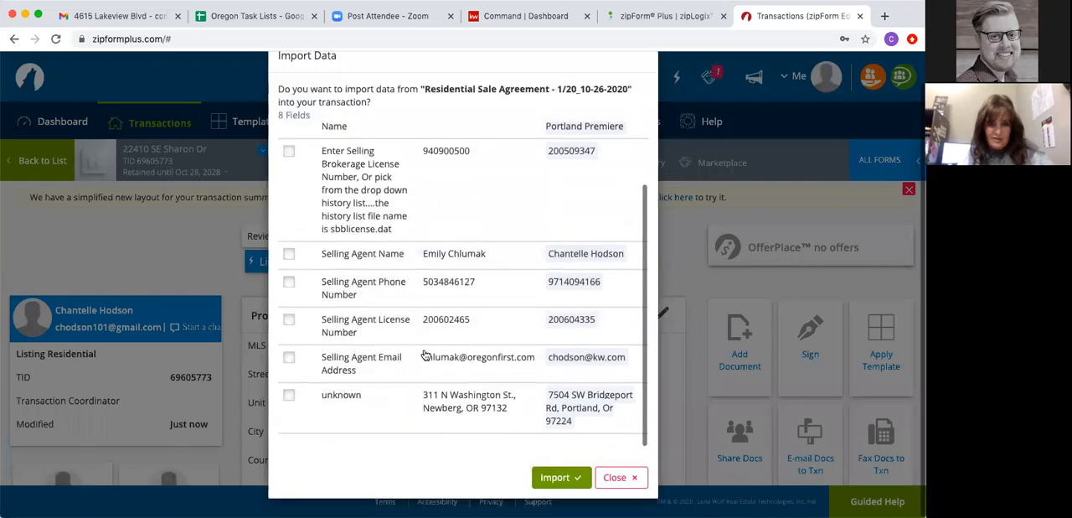
pyautogui.scroll(3, 346, 198)
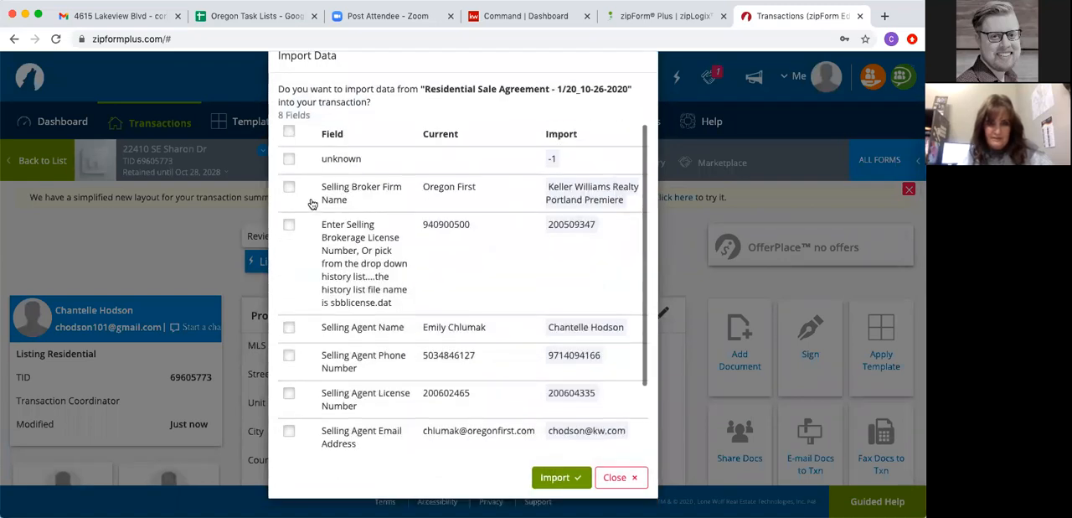
pyautogui.click(289, 224)
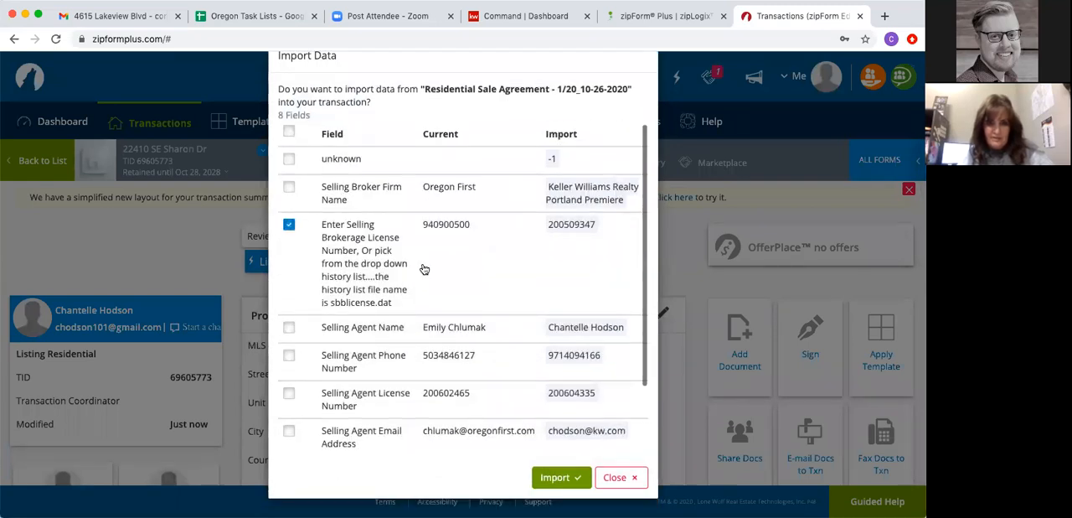
pyautogui.scroll(-2, 423, 267)
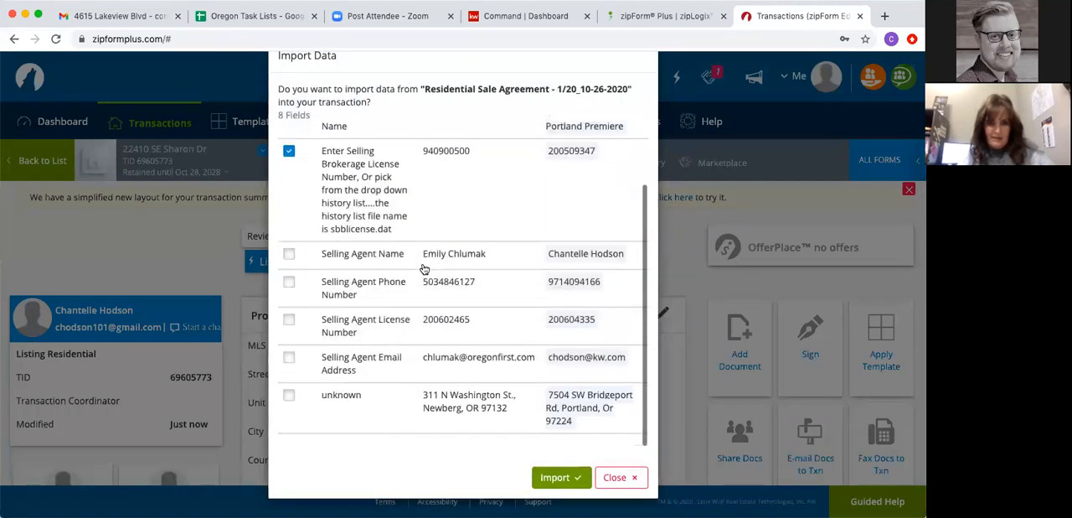
pyautogui.click(561, 477)
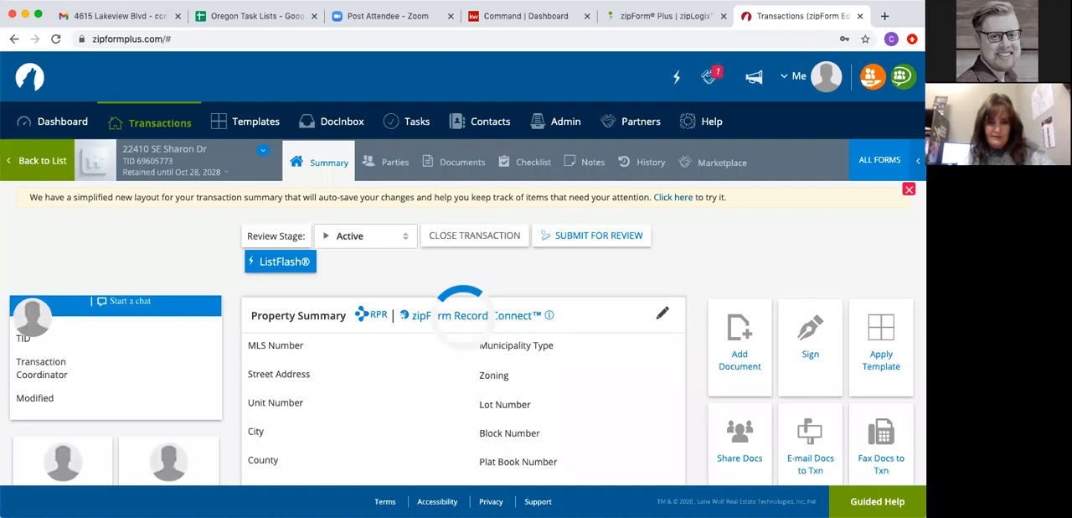
# - Review the documents that the template added to the new transaction
pyautogui.click(453, 172)
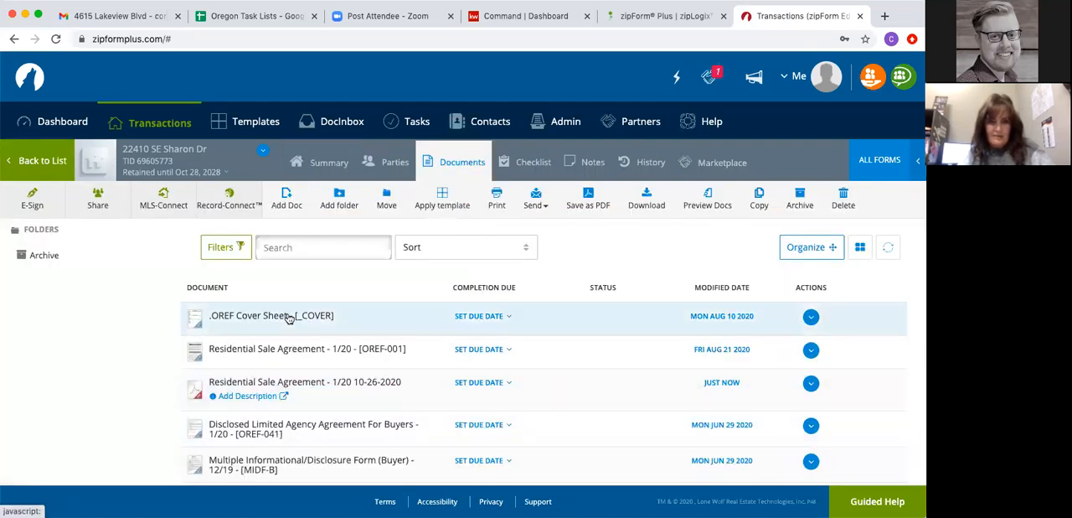
pyautogui.scroll(-3, 285, 315)
pyautogui.scroll(3, 268, 302)
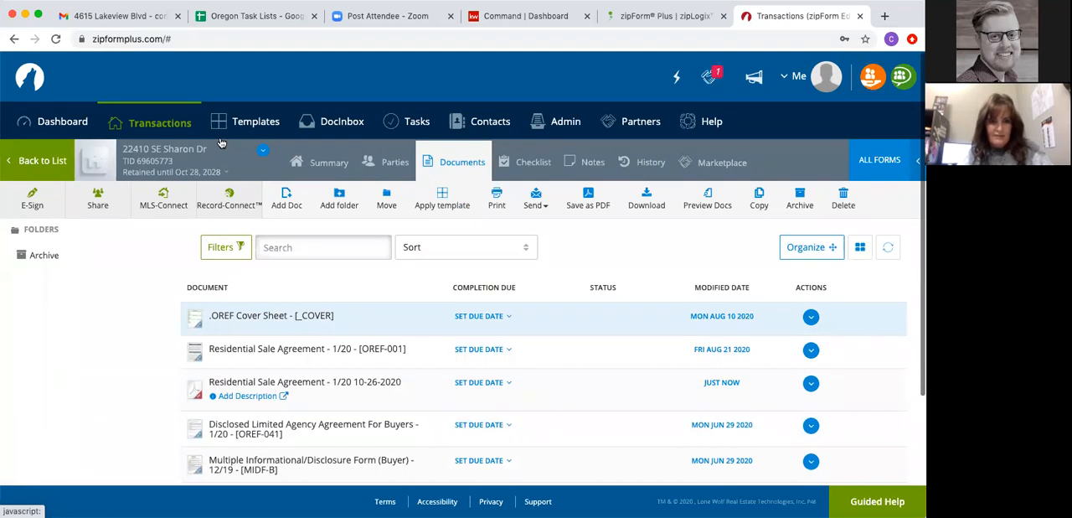
# - Open the Residential 2020 template, view its Disclosed Limited Agency Agreement For Buyers and return to the document list
pyautogui.click(243, 123)
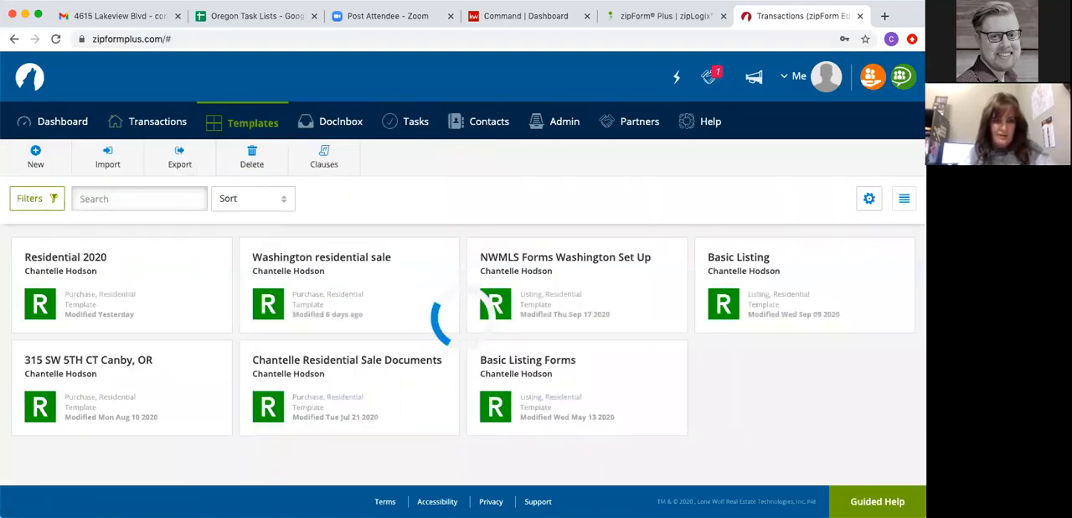
pyautogui.click(58, 260)
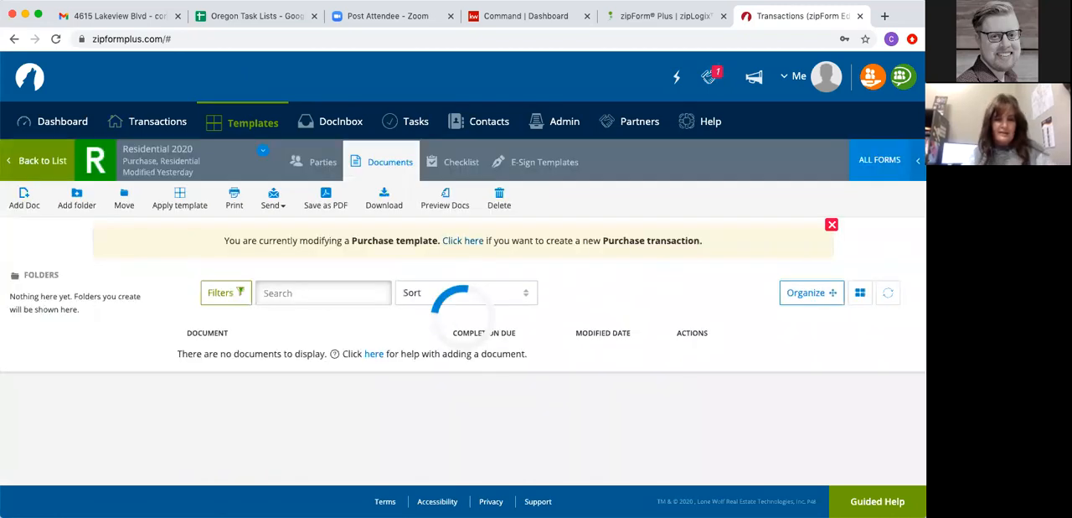
pyautogui.scroll(-3, 271, 316)
pyautogui.scroll(3, 272, 316)
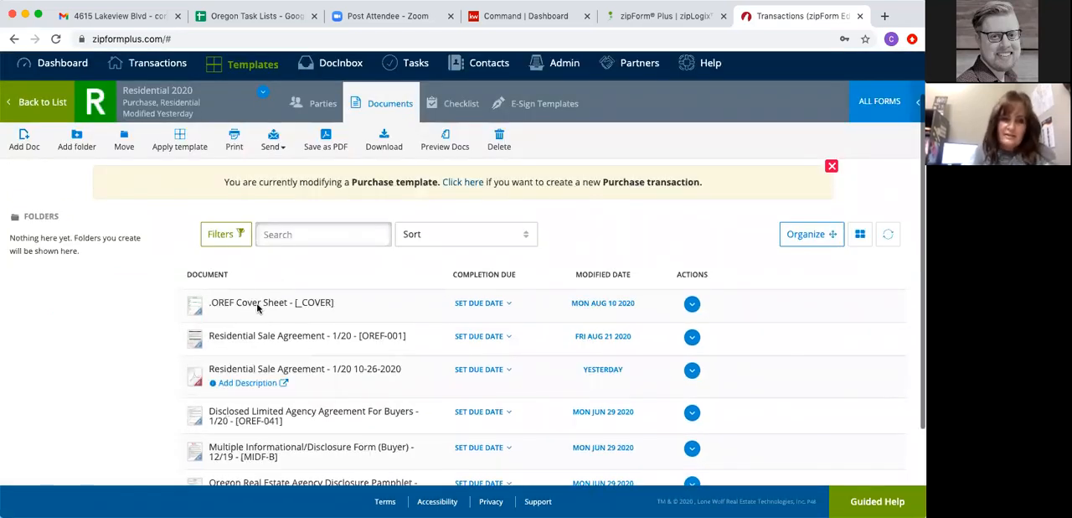
pyautogui.click(271, 307)
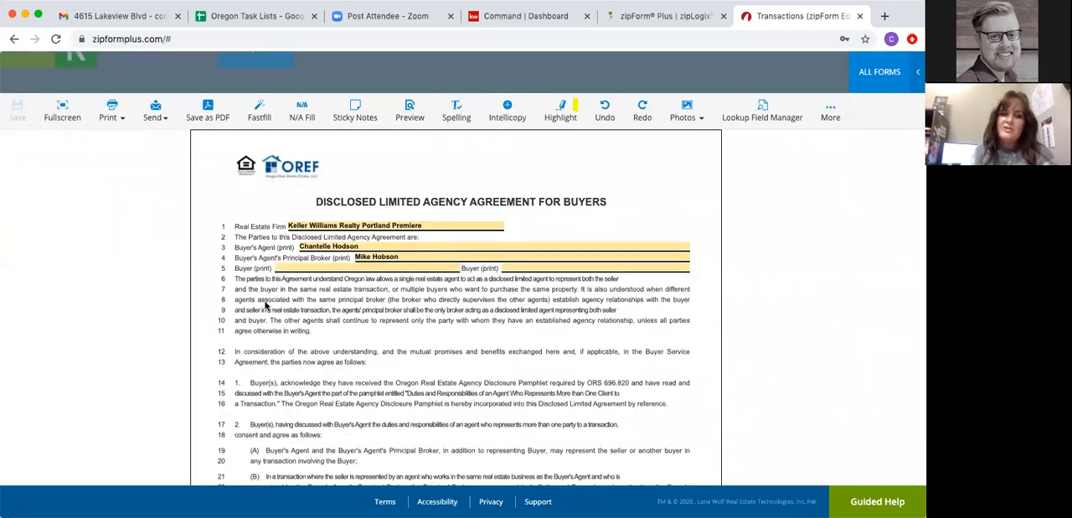
pyautogui.click(14, 40)
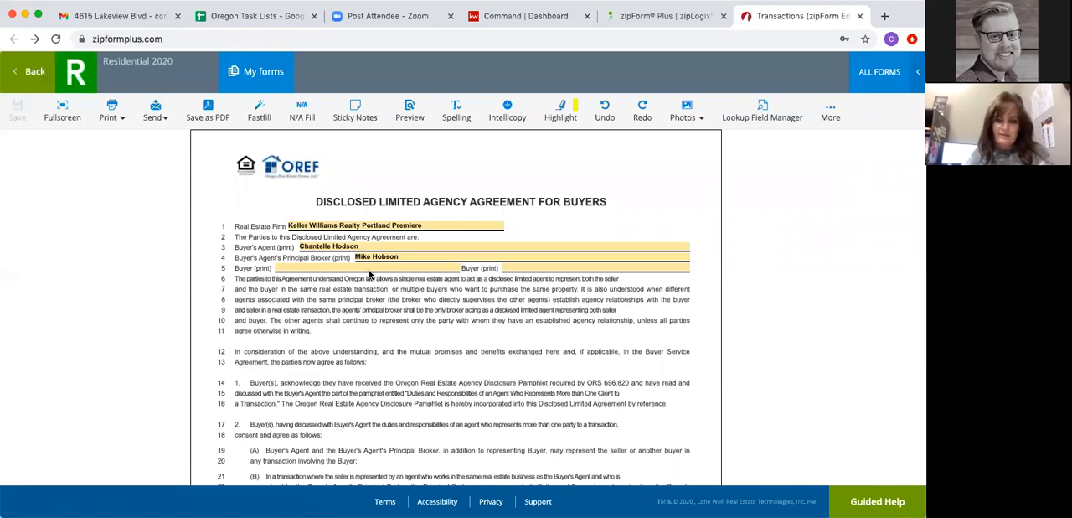
pyautogui.click(29, 75)
pyautogui.scroll(-1, 276, 327)
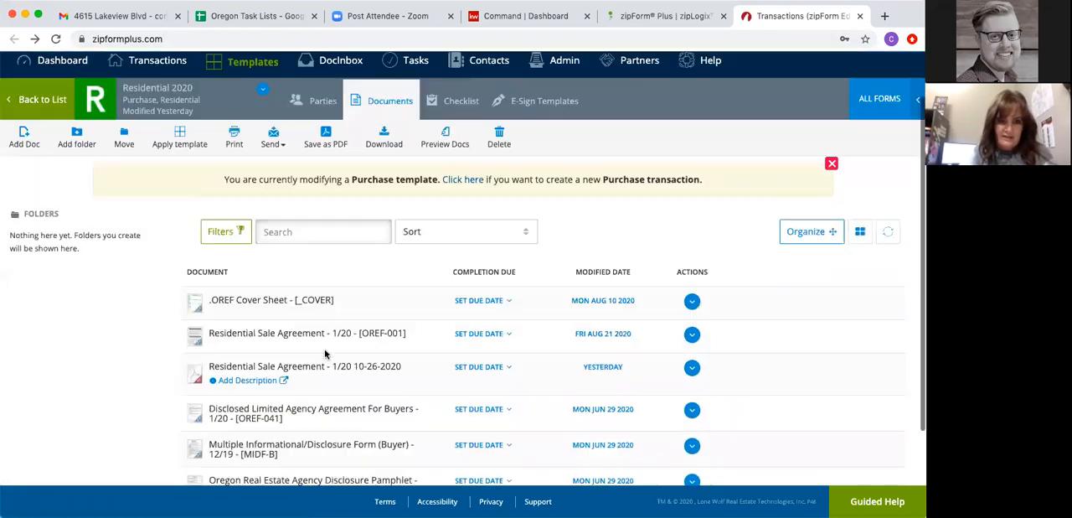
# - Examine the selling and listing broker sections of the template's OREF Cover Sheet, then return to its documents
pyautogui.click(272, 293)
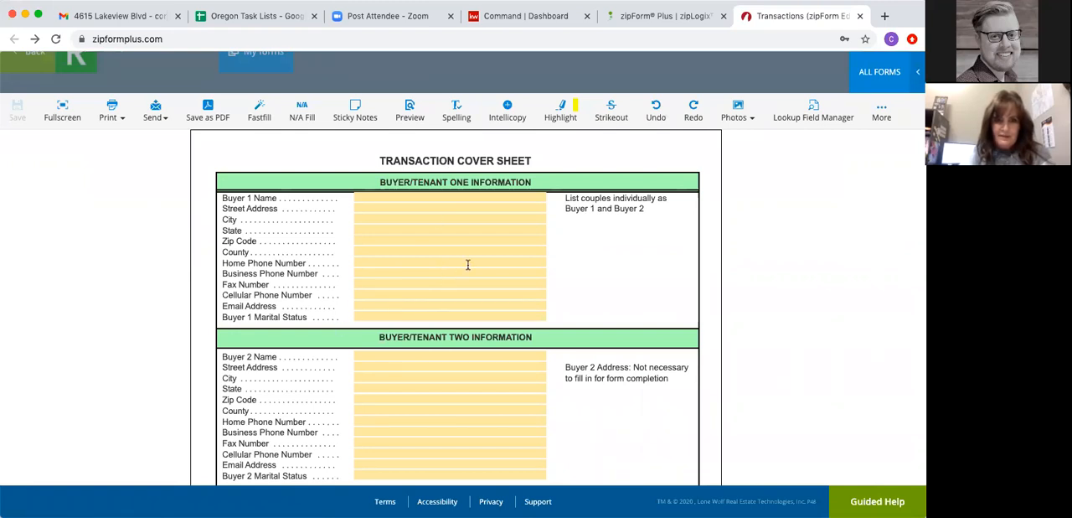
pyautogui.scroll(-10, 601, 268)
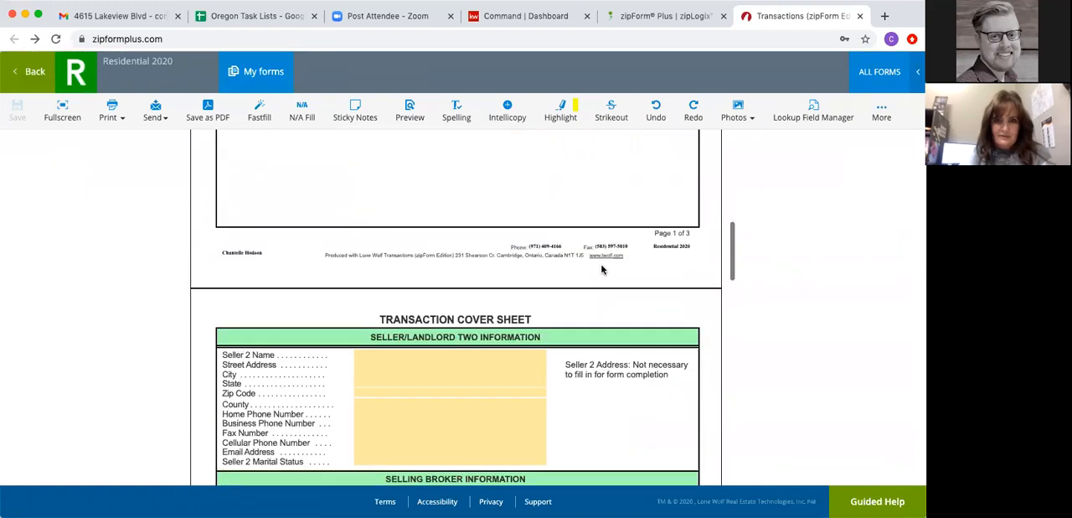
pyautogui.scroll(-5, 601, 268)
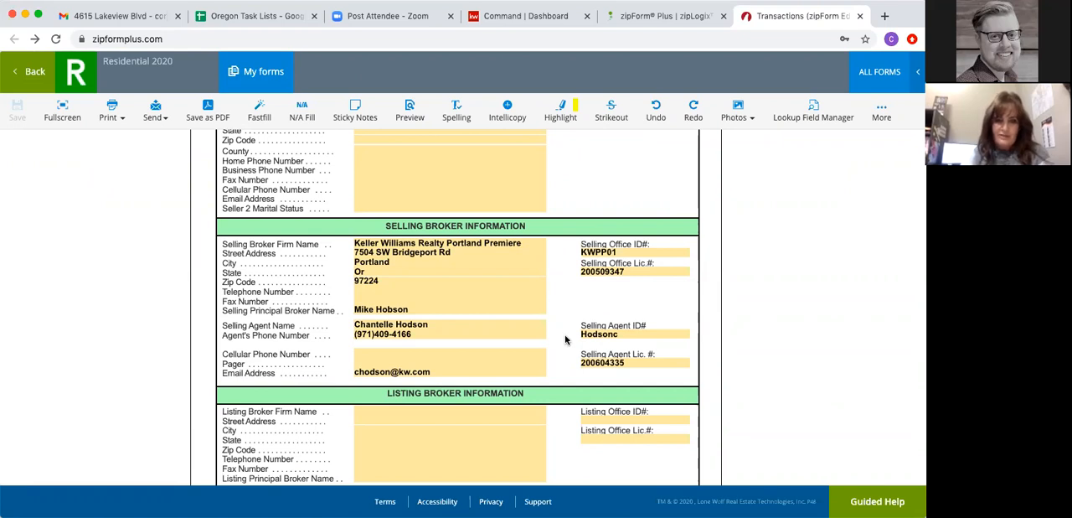
pyautogui.scroll(-2, 565, 339)
pyautogui.scroll(3, 565, 340)
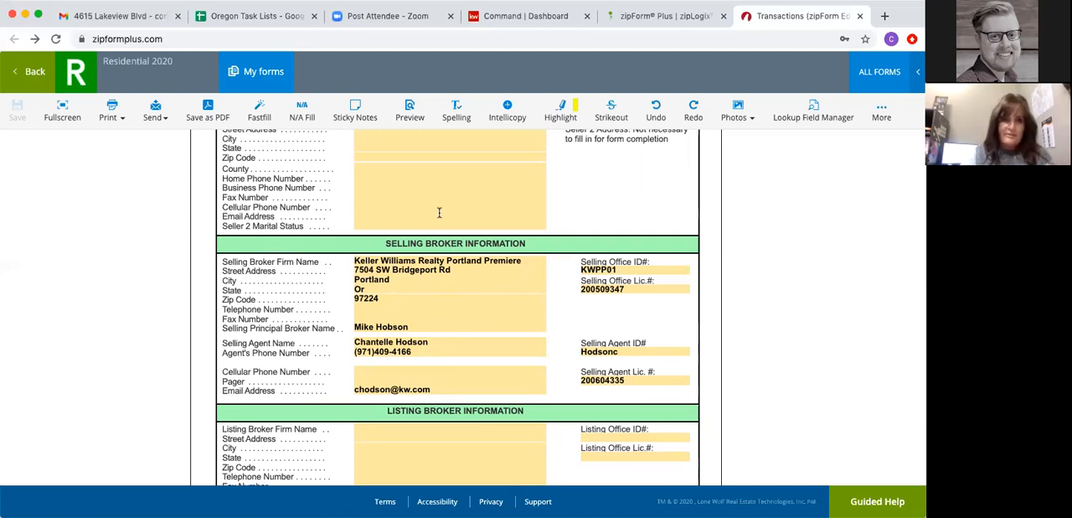
pyautogui.click(26, 72)
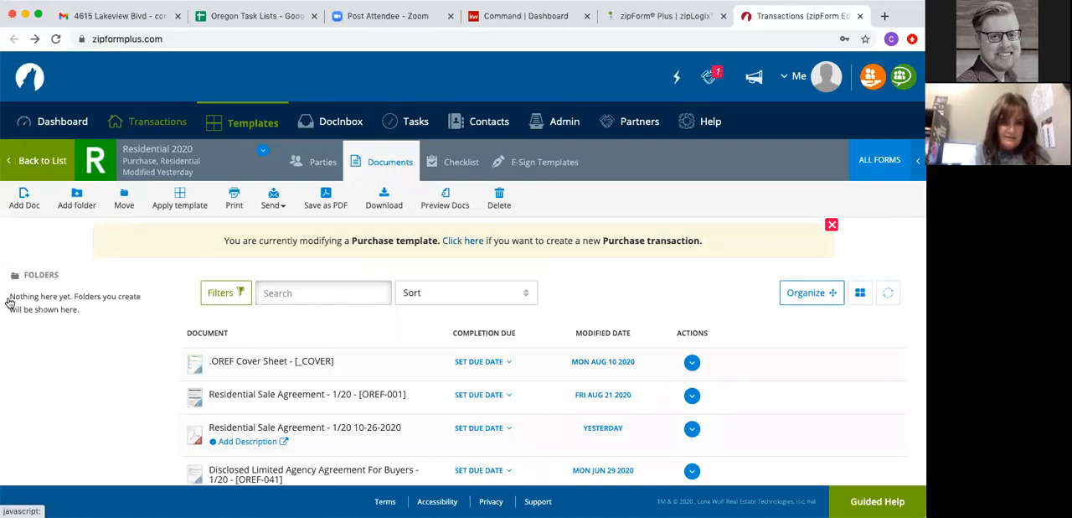
# - Go back to the transactions list and open the most recently created listing transaction
pyautogui.click(144, 124)
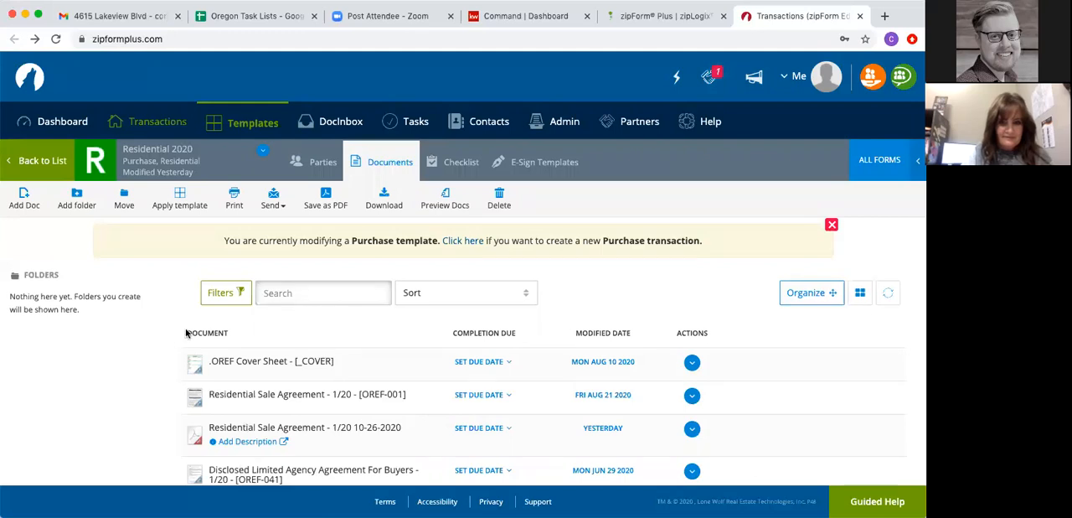
pyautogui.scroll(-1, 185, 332)
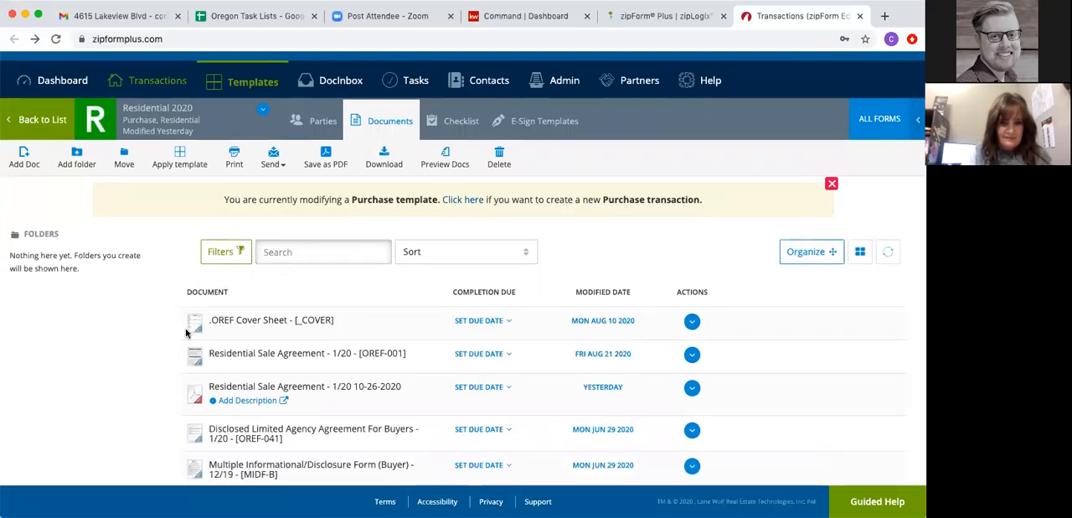
pyautogui.click(156, 81)
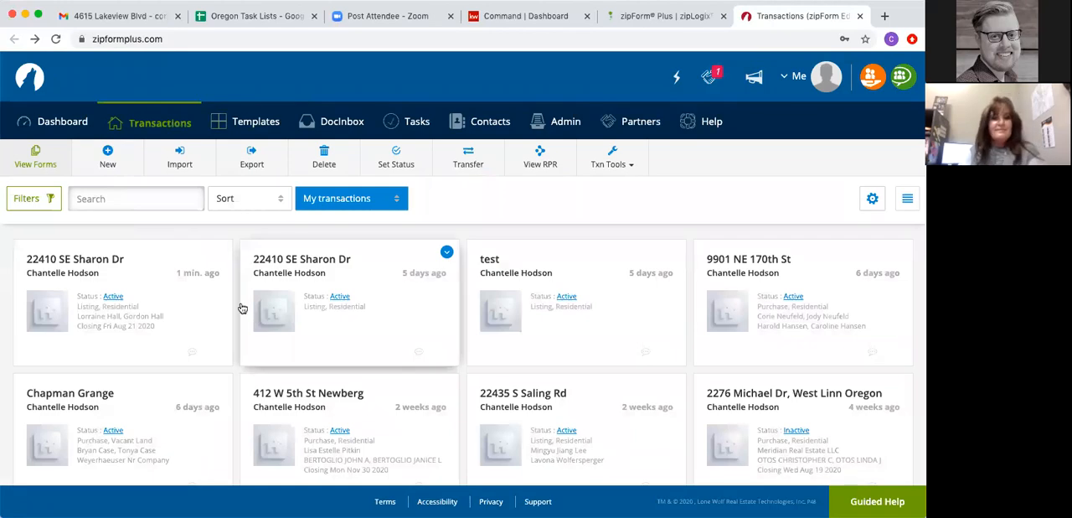
pyautogui.click(77, 274)
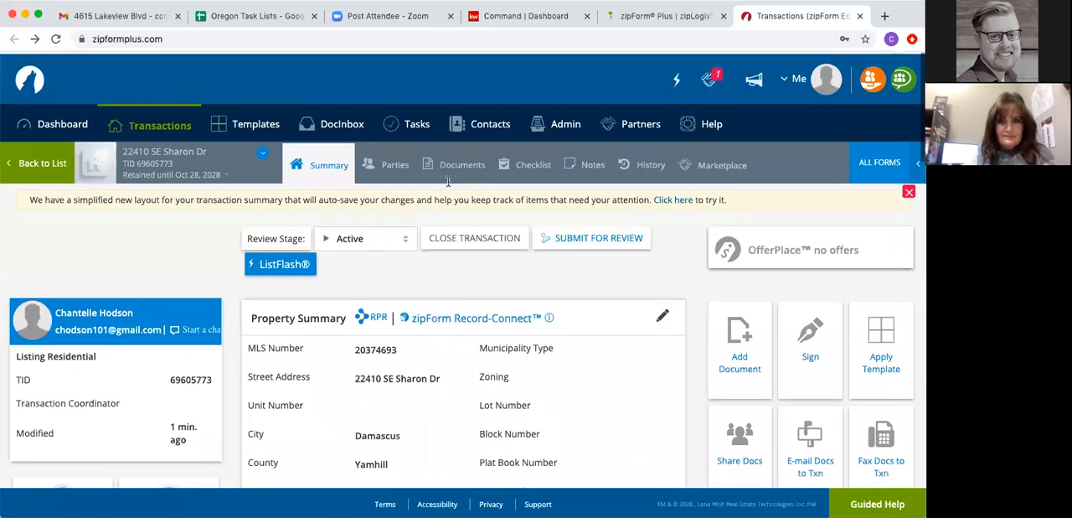
# - Open the listing transaction's OREF Cover Sheet and examine its buyer, seller and broker sections
pyautogui.click(463, 165)
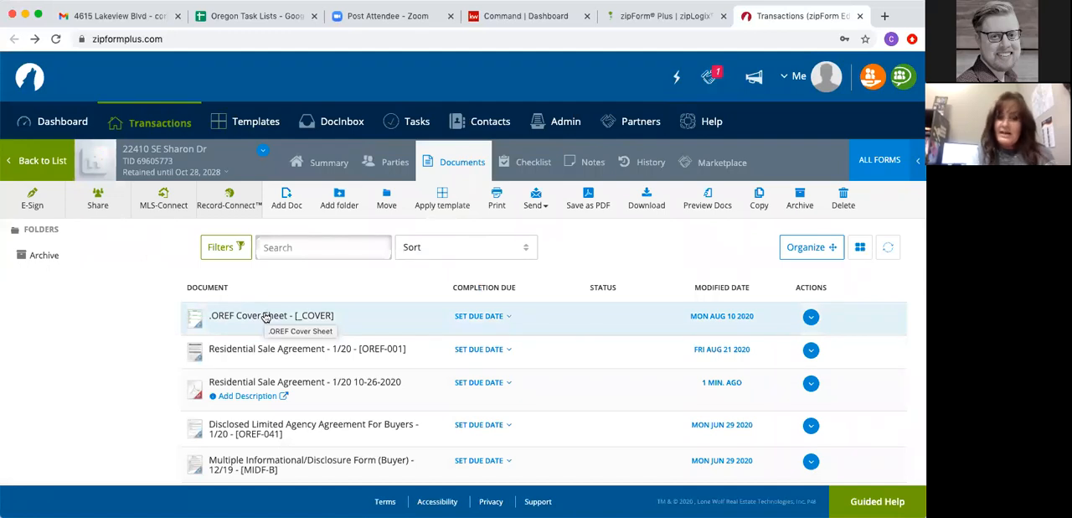
pyautogui.click(265, 317)
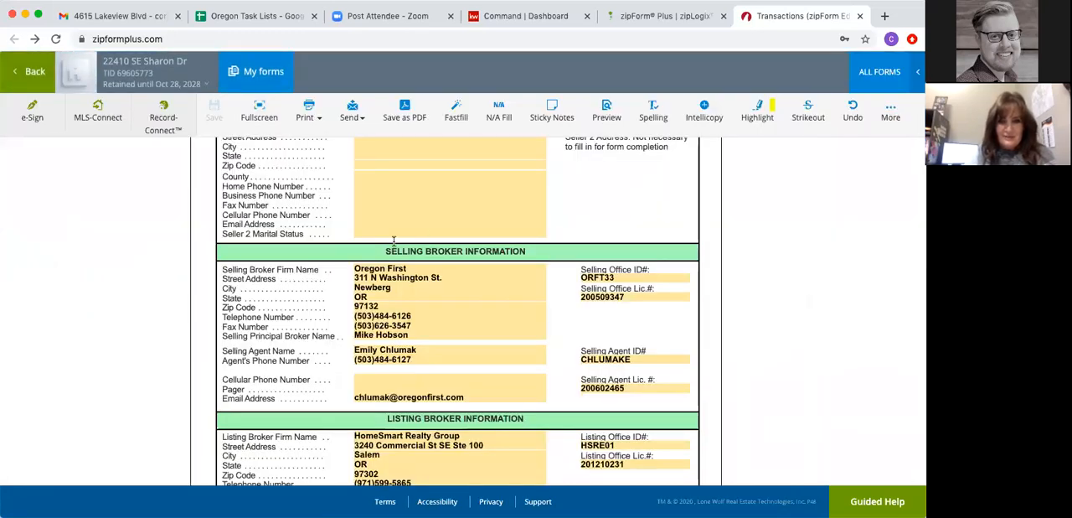
pyautogui.scroll(-3, 381, 311)
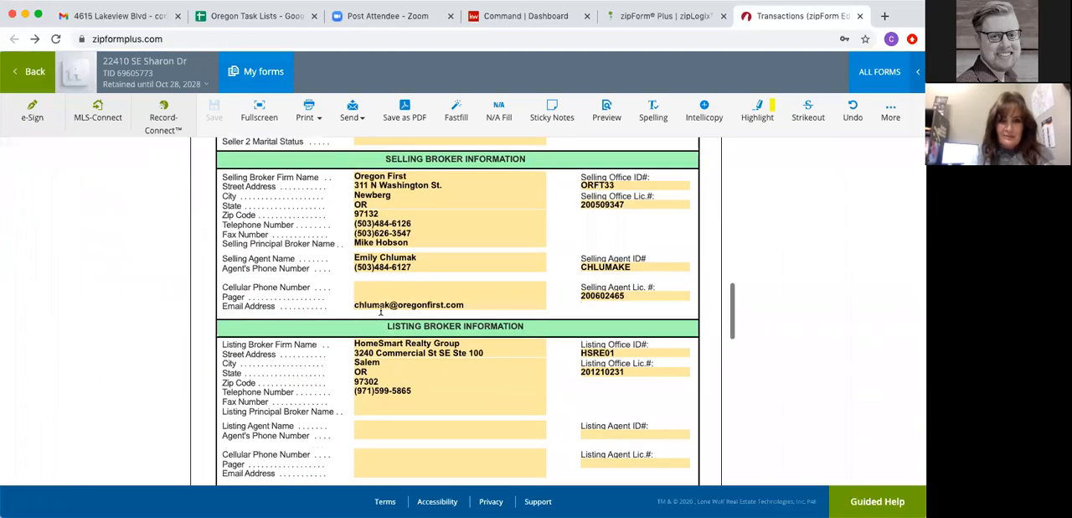
pyautogui.scroll(13, 381, 311)
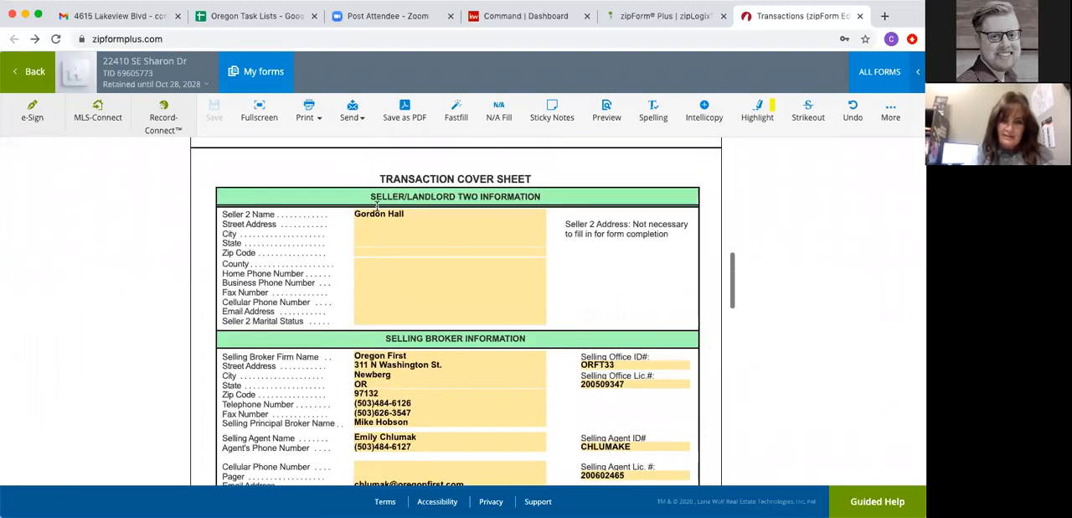
pyautogui.scroll(10, 376, 211)
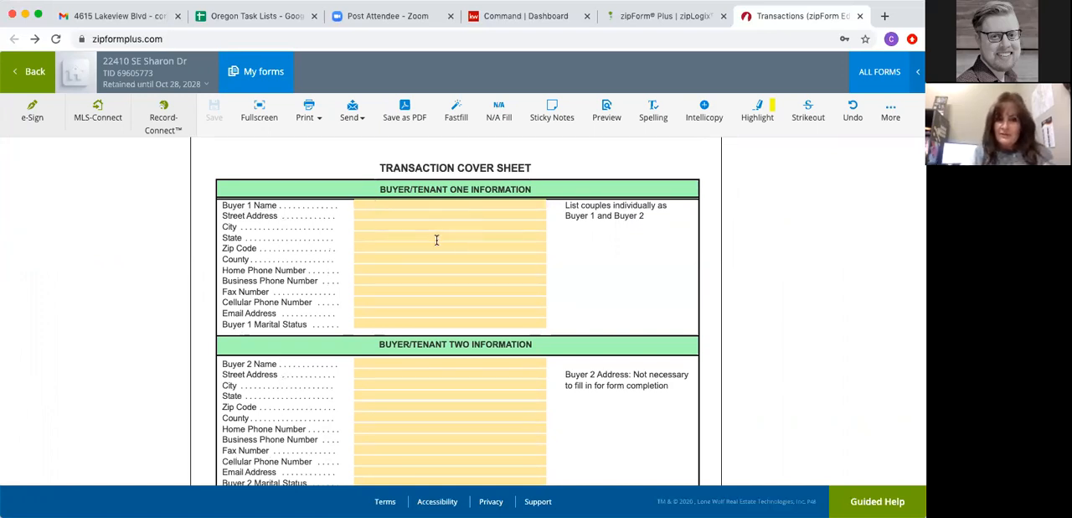
pyautogui.scroll(-4, 358, 209)
pyautogui.scroll(-2, 359, 209)
pyautogui.scroll(2, 368, 243)
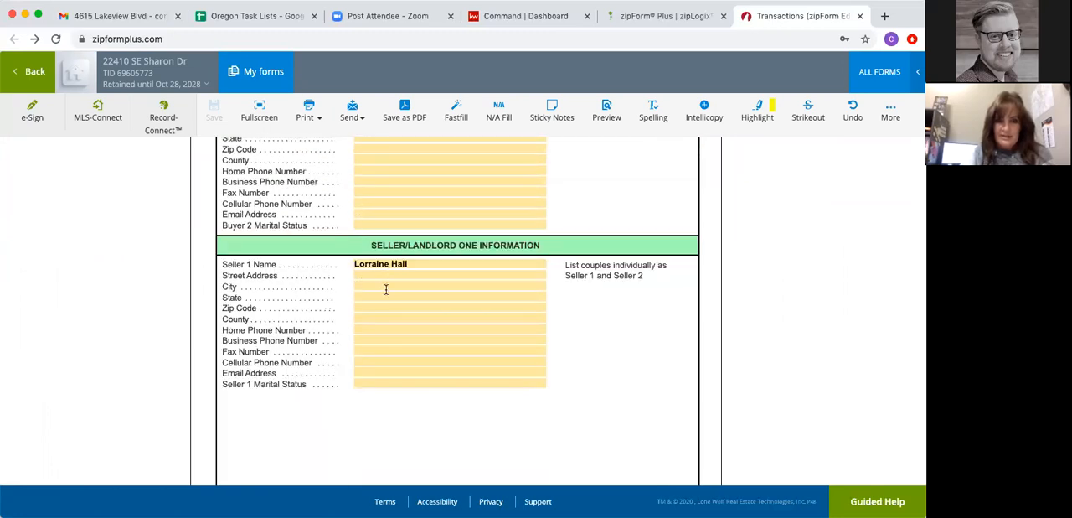
pyautogui.scroll(-6, 386, 289)
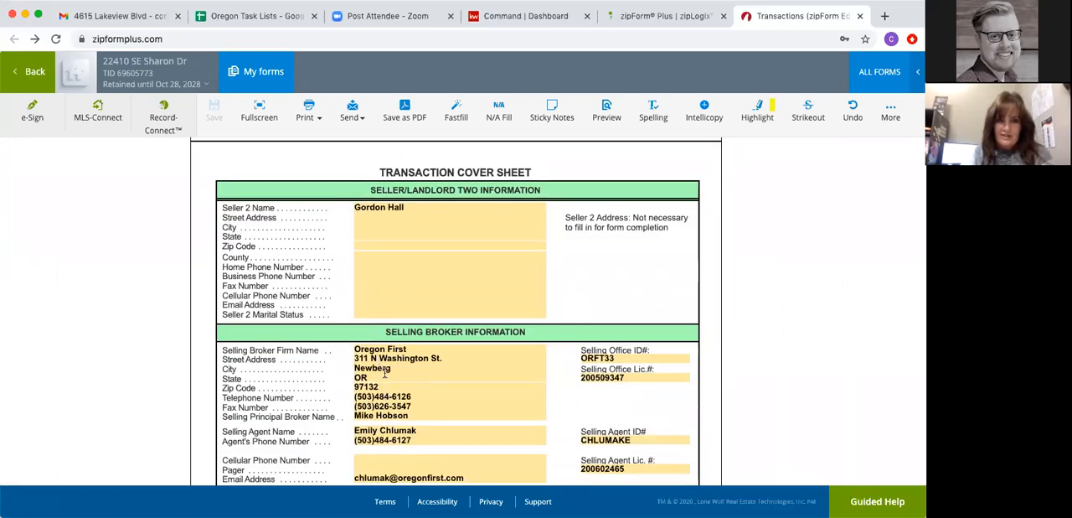
# - Examine the Property Information section of the cover sheet and return to the transaction's documents
pyautogui.scroll(-10, 384, 372)
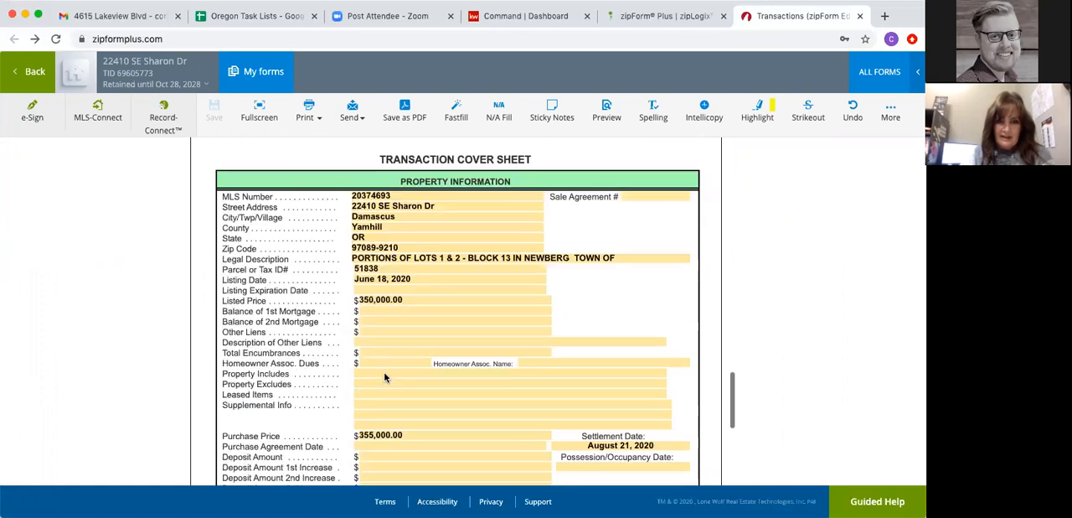
pyautogui.scroll(-3, 384, 372)
pyautogui.scroll(2, 383, 372)
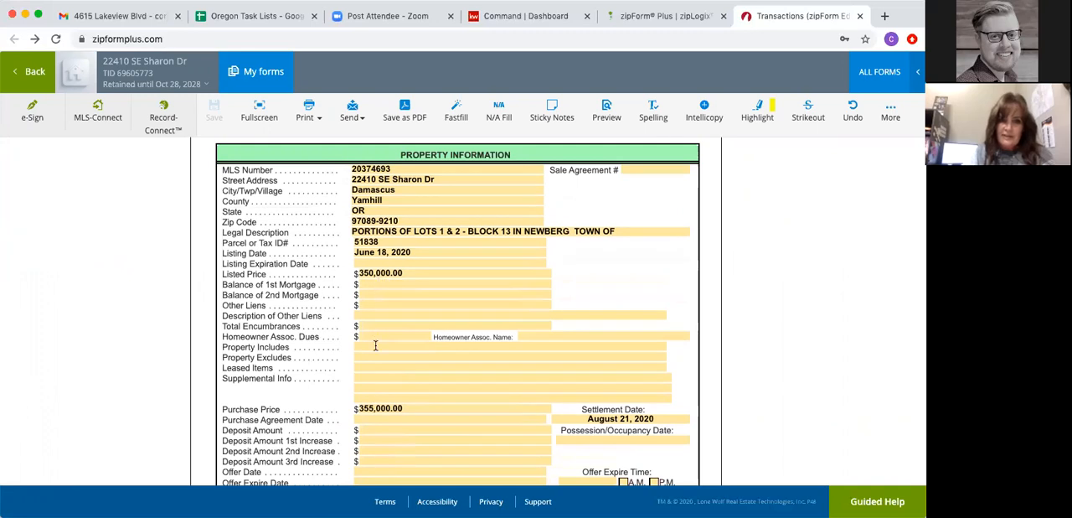
pyautogui.scroll(-2, 375, 345)
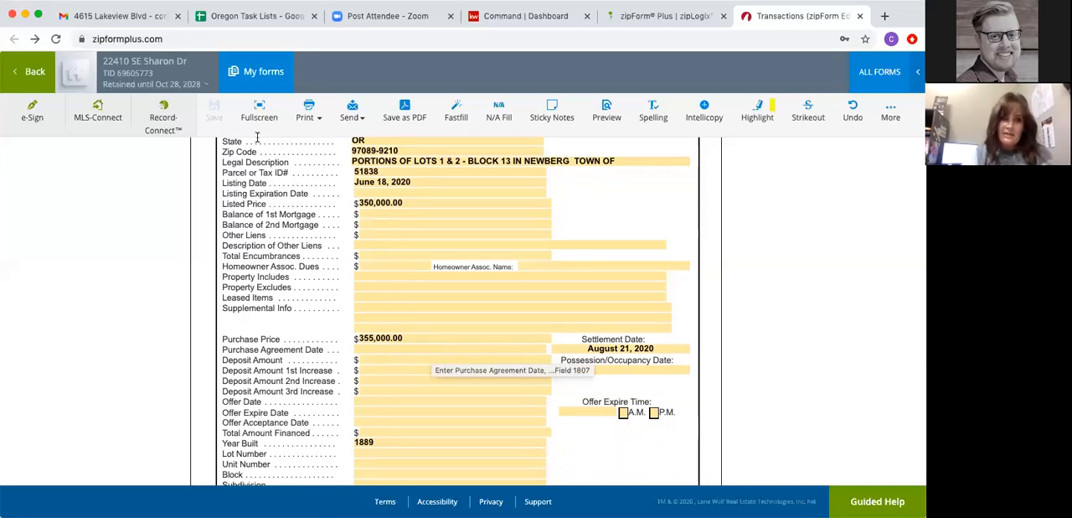
pyautogui.click(23, 75)
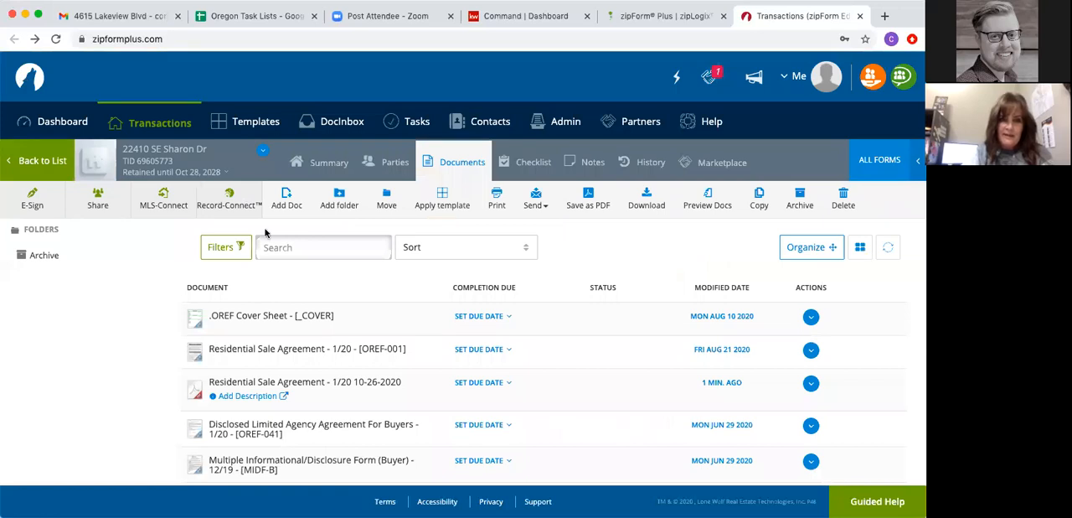
# - Open the Residential Sale Agreement OREF-001 and mark the seller's agent as representing the Seller exclusively ("Seller Agency")
pyautogui.click(282, 352)
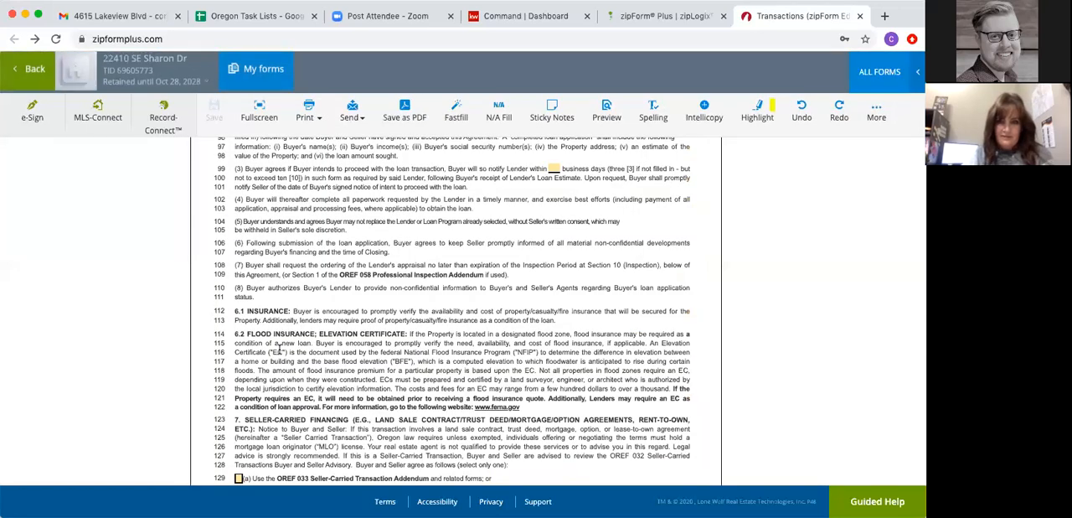
pyautogui.scroll(6, 438, 298)
pyautogui.scroll(5, 439, 297)
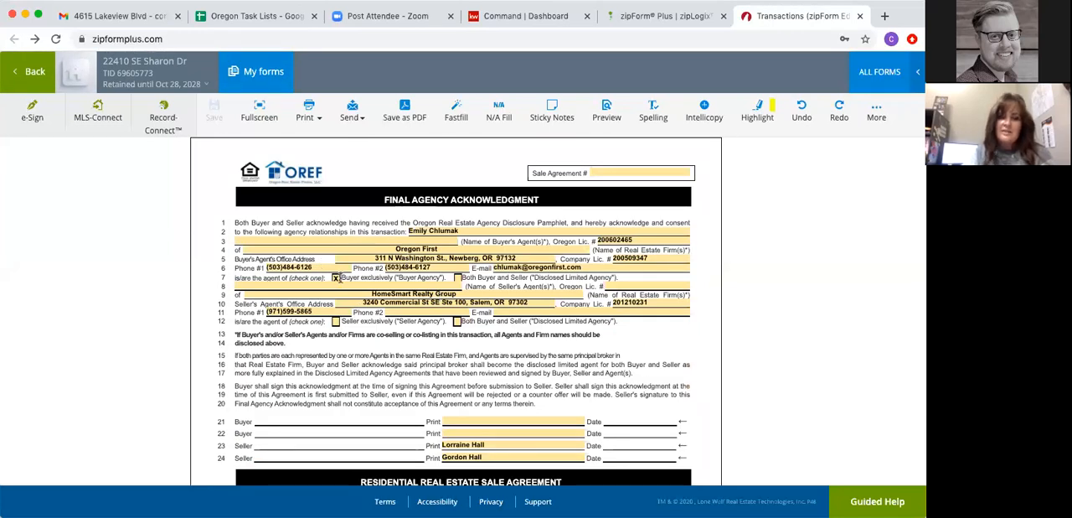
pyautogui.click(334, 322)
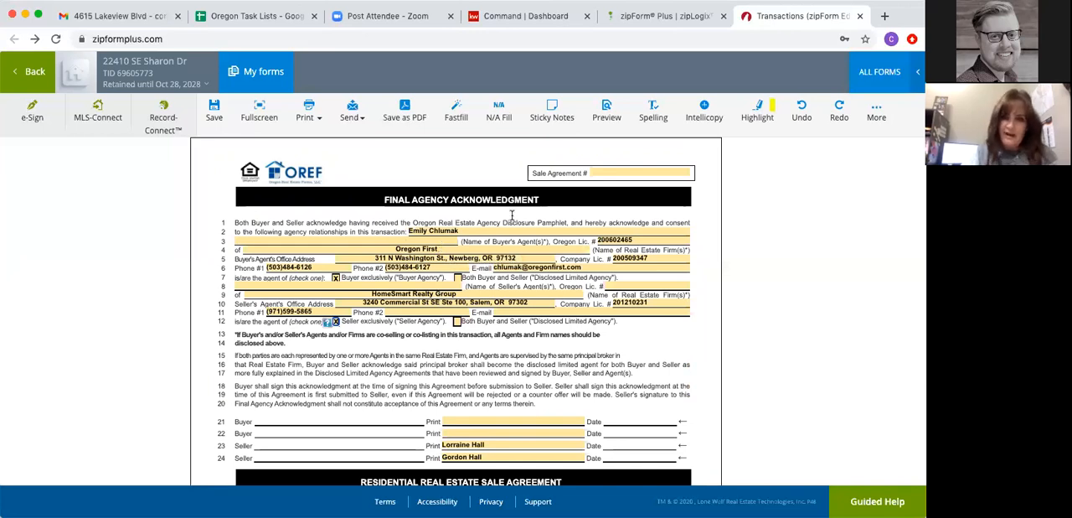
# - Fill in the Sale Agreement # with a surname followed by the date 10282020
pyautogui.click(608, 174)
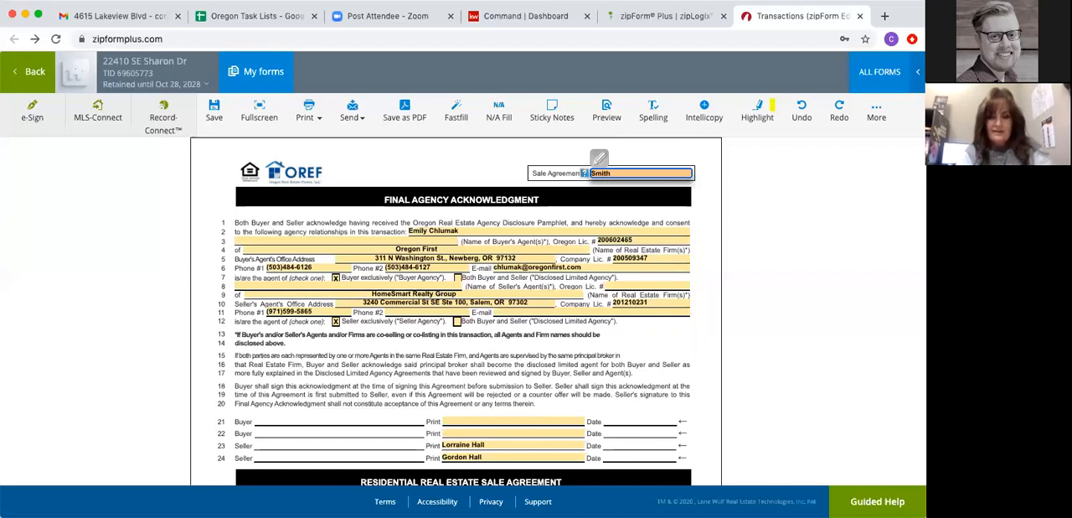
pyautogui.write('0')
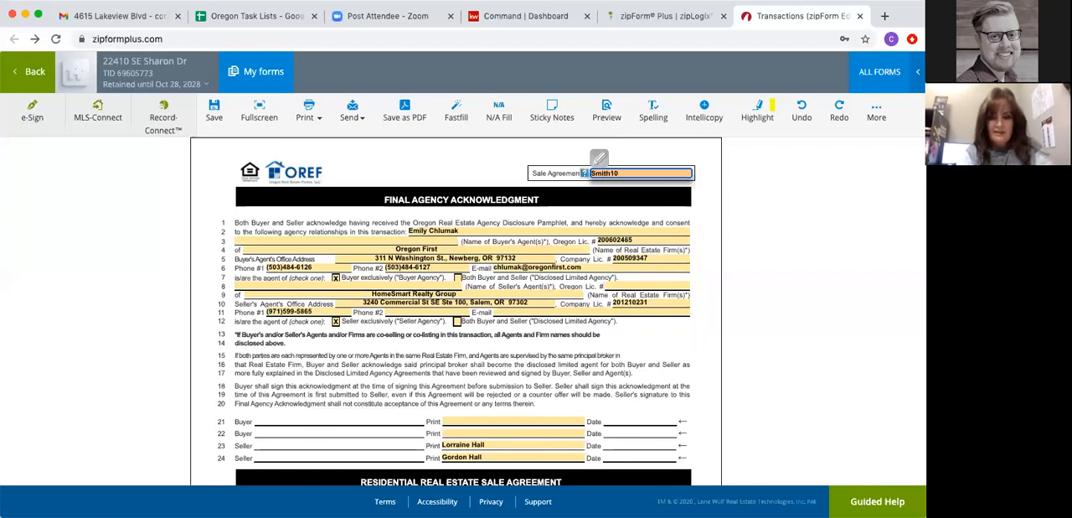
pyautogui.write('282020')
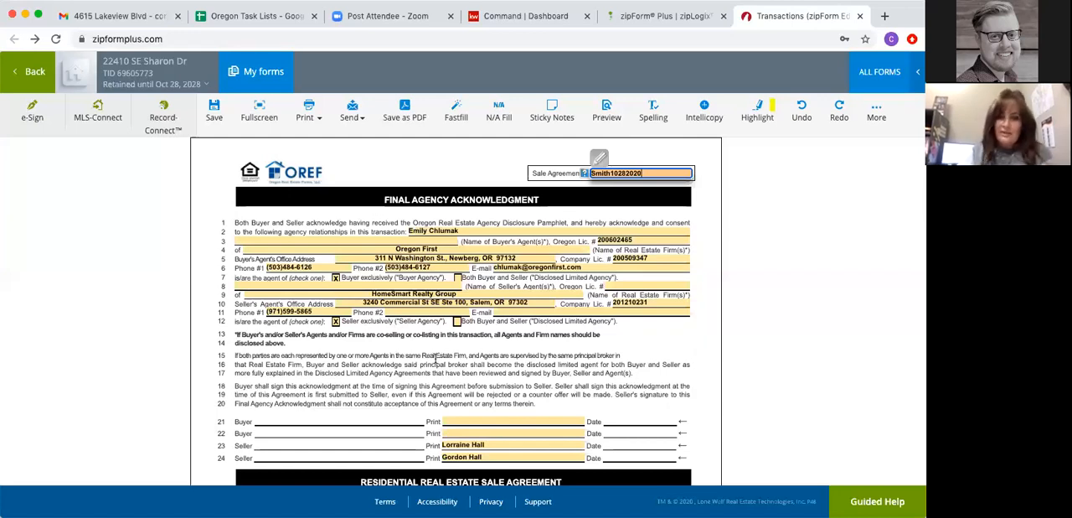
# - Review the agreement's purchase terms, go through the buyer's agent fields and broker address details, and return to the document list
pyautogui.scroll(-10, 437, 365)
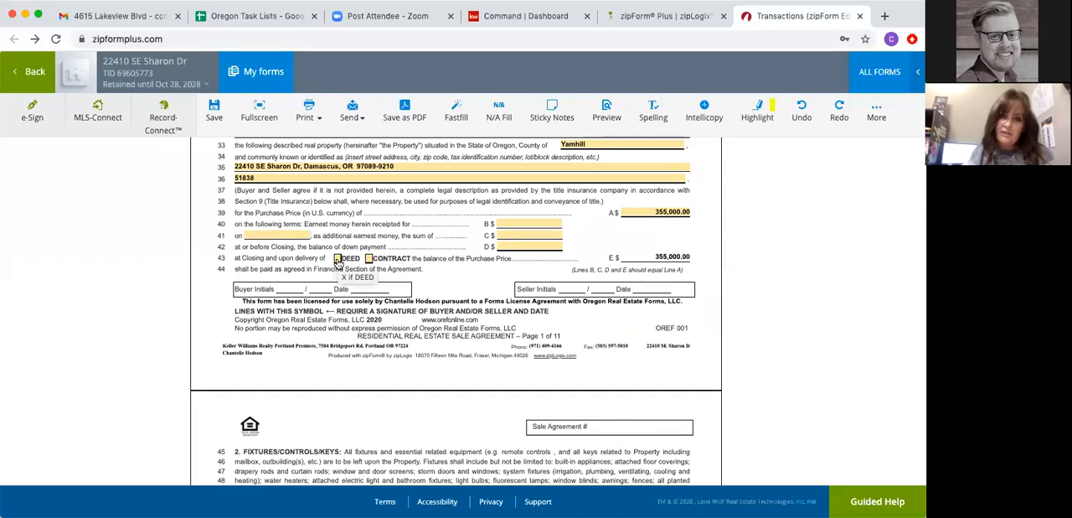
pyautogui.scroll(-1, 338, 263)
pyautogui.scroll(6, 338, 263)
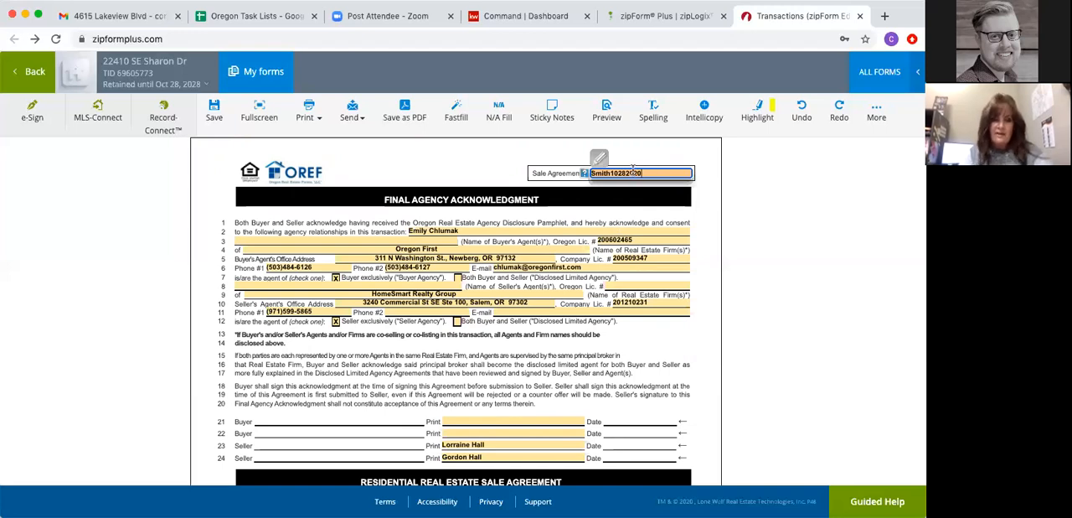
pyautogui.press('Tab')
pyautogui.press('Tab')
pyautogui.press('Tab')
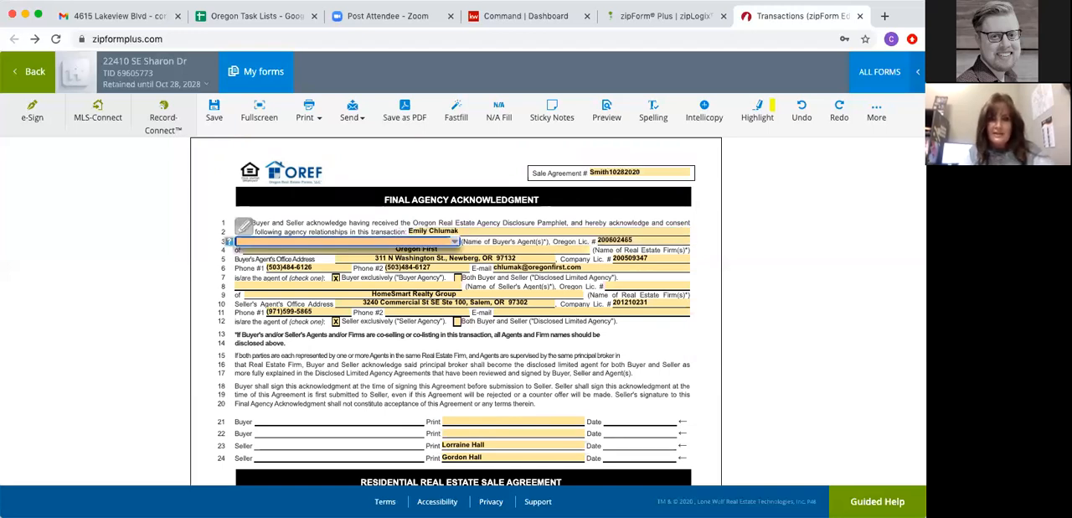
pyautogui.press('Tab')
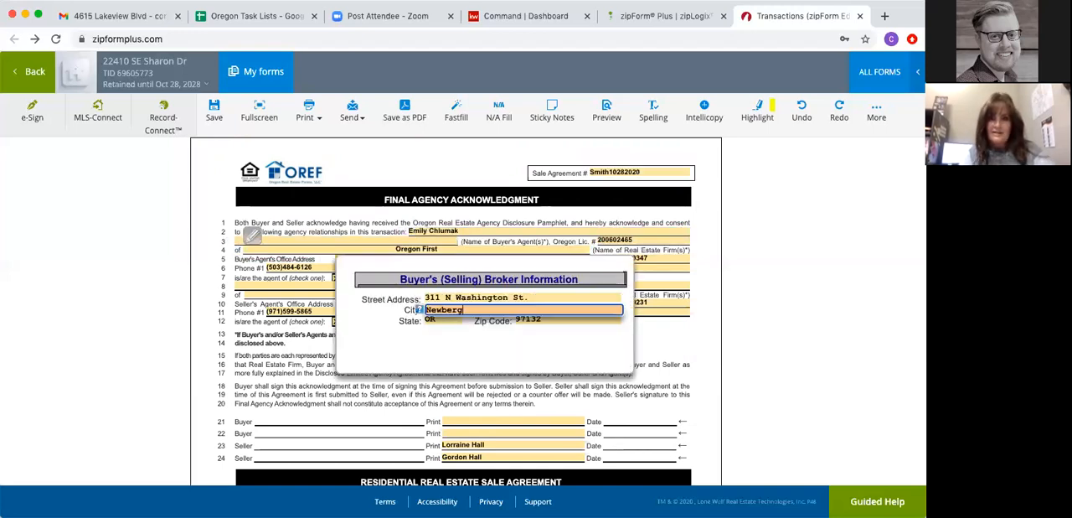
pyautogui.click(306, 379)
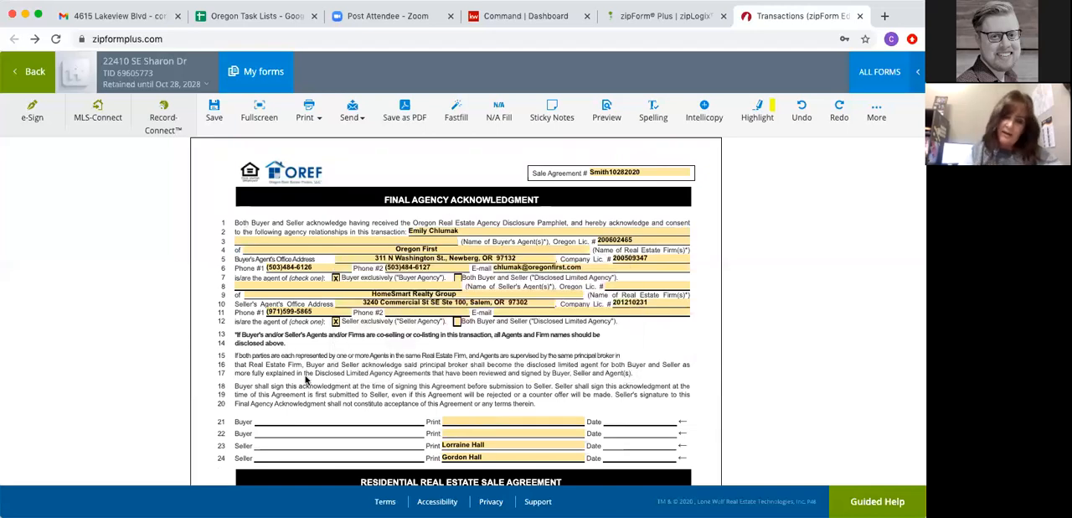
pyautogui.click(25, 72)
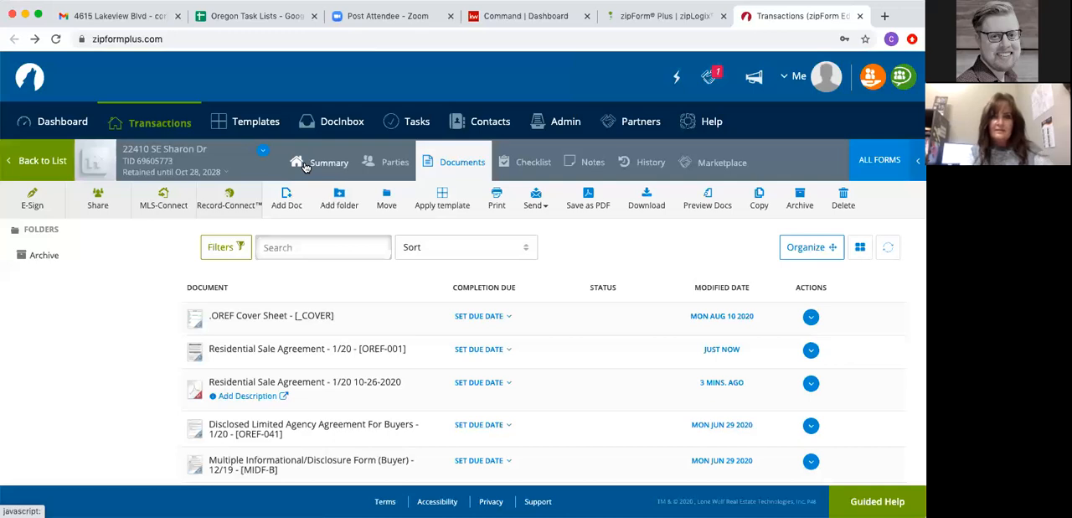
# - Switch to KW Command, start a new contact and enter the contact's full name
pyautogui.click(509, 23)
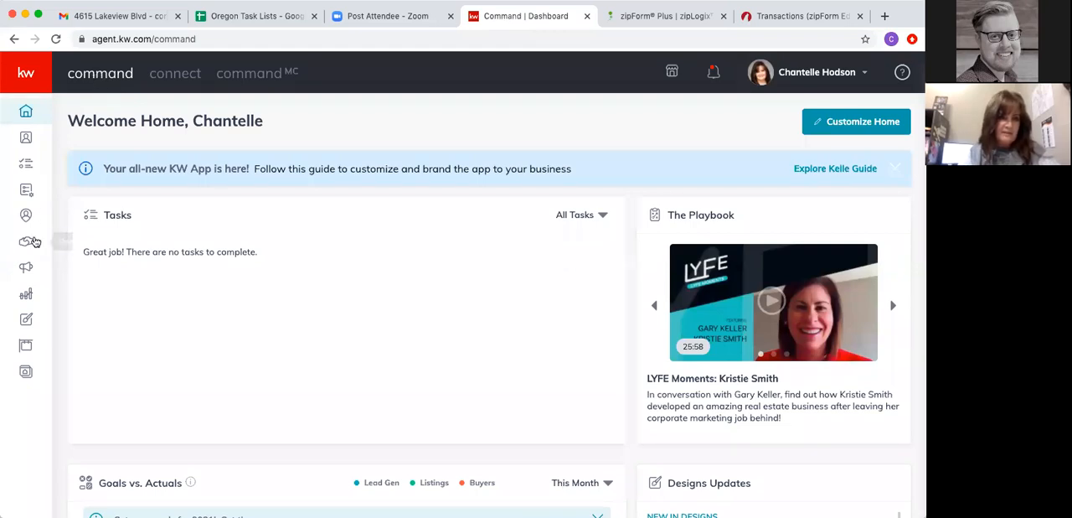
pyautogui.click(26, 137)
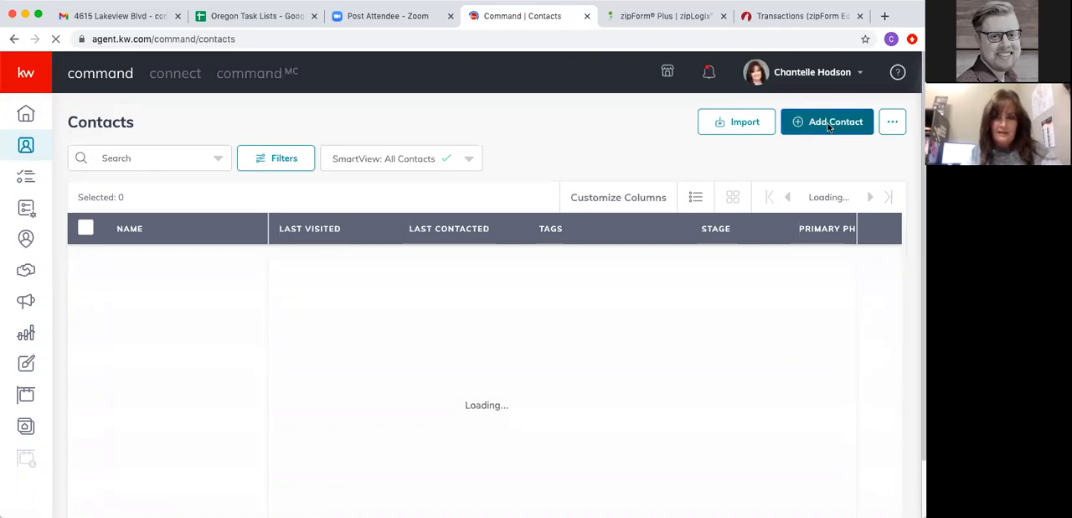
pyautogui.click(832, 122)
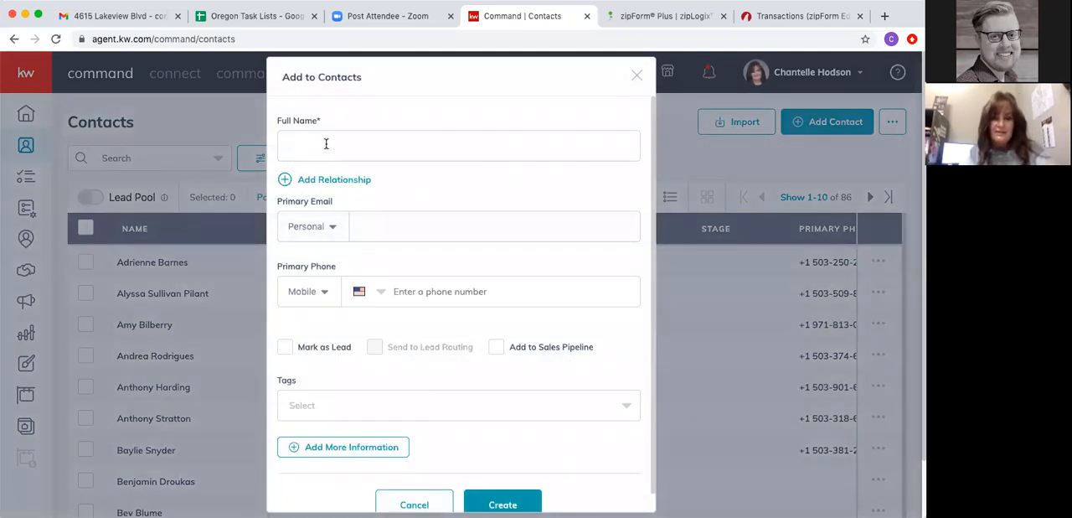
pyautogui.click(326, 144)
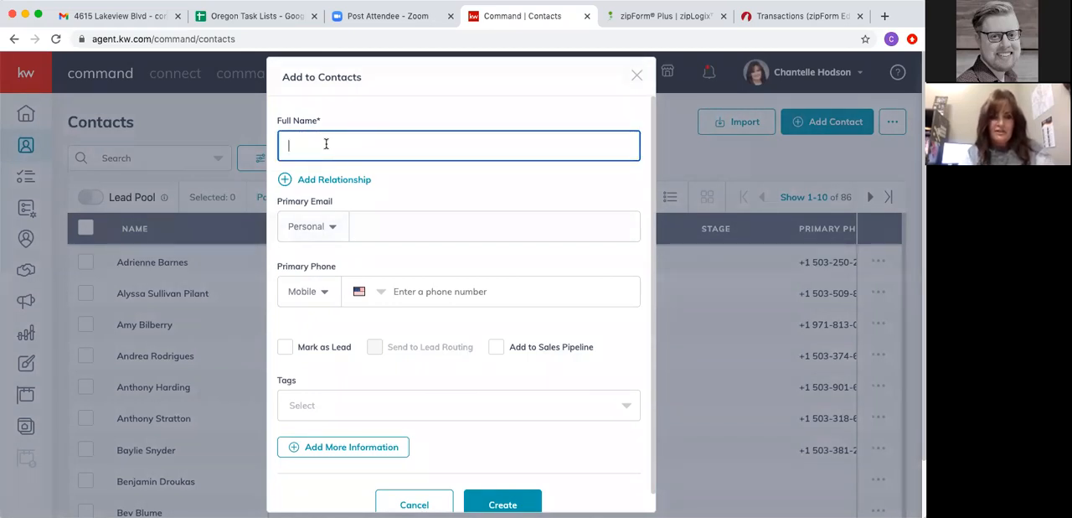
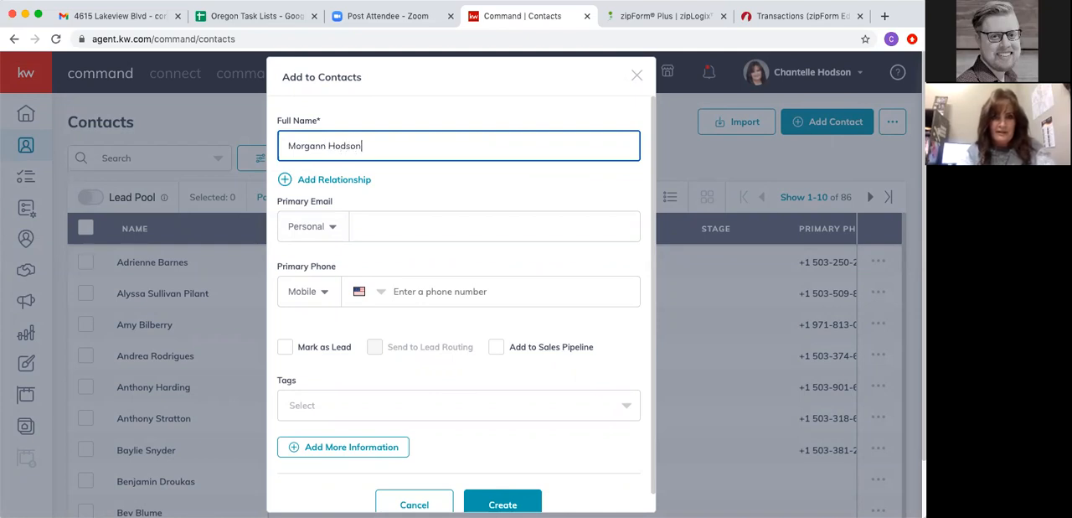
# - Add a Spouse relationship to the new contact using the spouse's full name
pyautogui.click(327, 181)
pyautogui.click(367, 188)
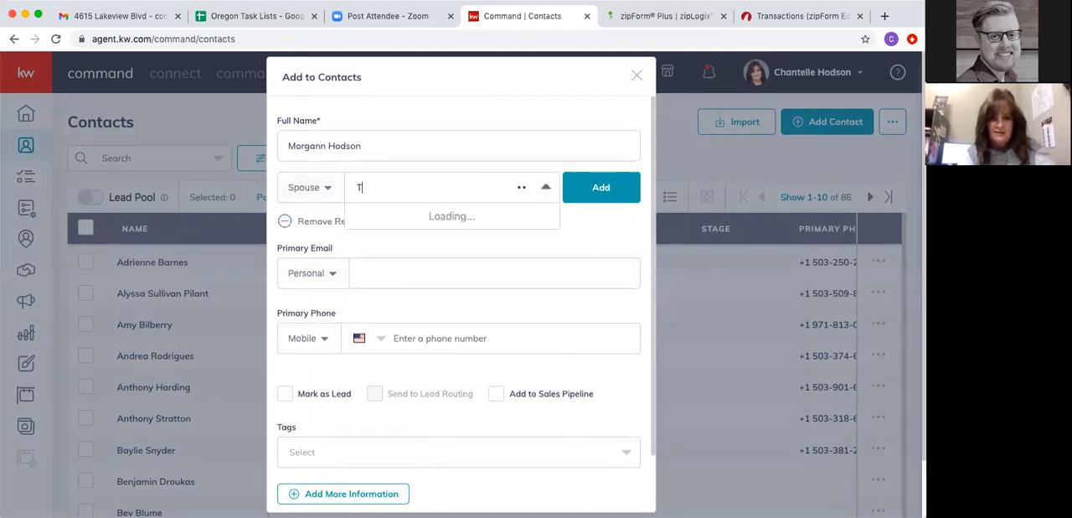
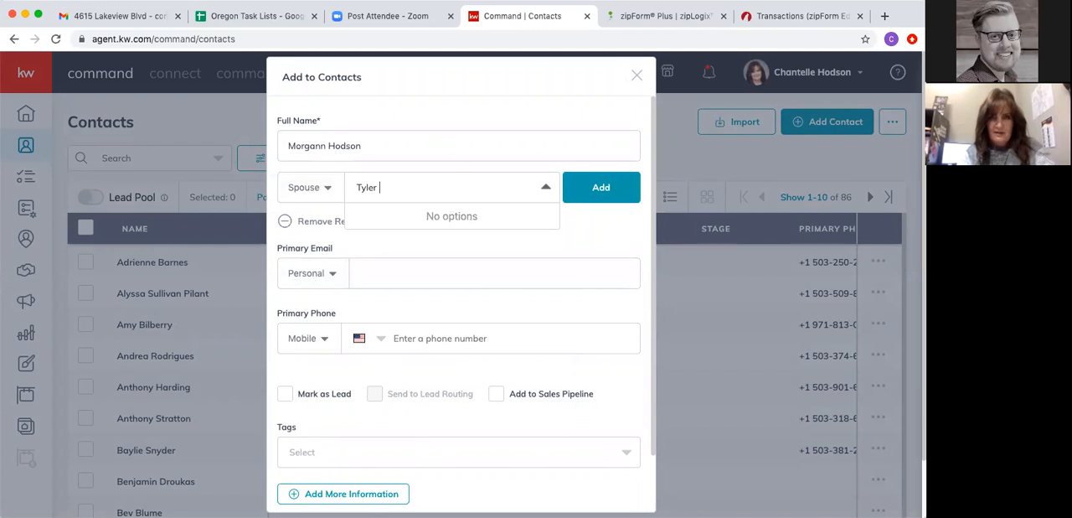
pyautogui.click(600, 188)
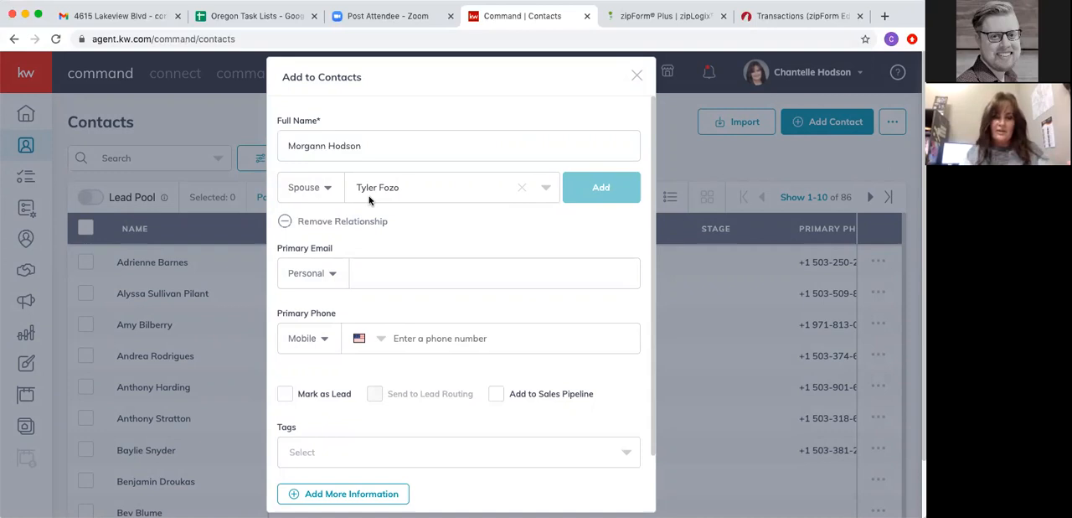
# - Fill in the new contact's personal primary email address
pyautogui.click(373, 268)
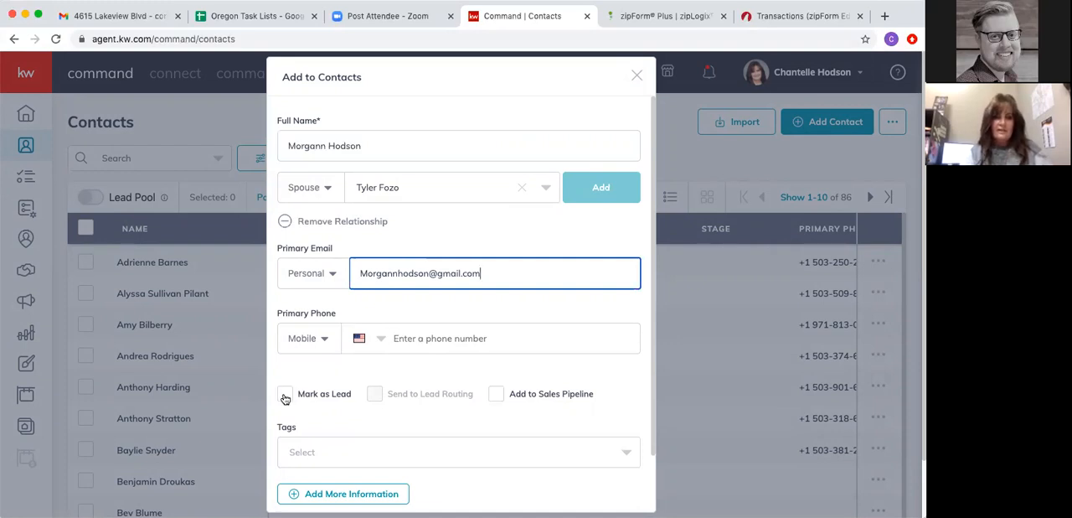
pyautogui.scroll(-2, 479, 390)
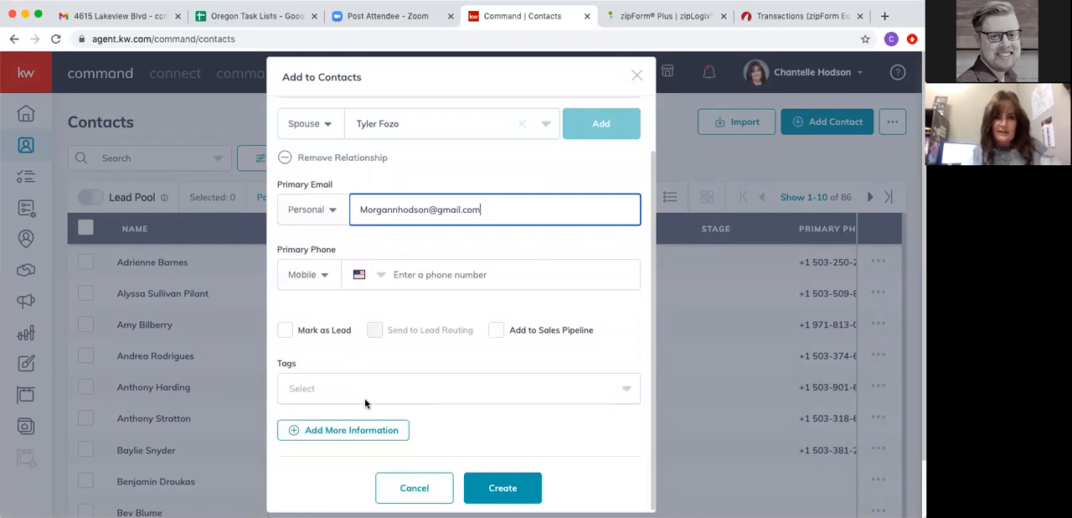
# - Look through the additional information sections of the new contact form and close it without creating the contact
pyautogui.click(332, 431)
pyautogui.scroll(-2, 442, 407)
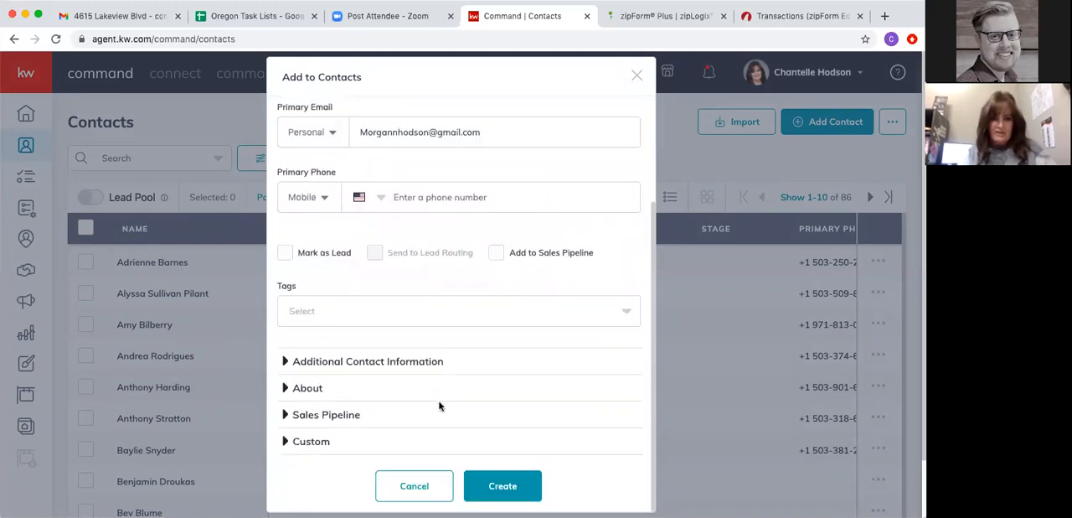
pyautogui.scroll(-2, 392, 396)
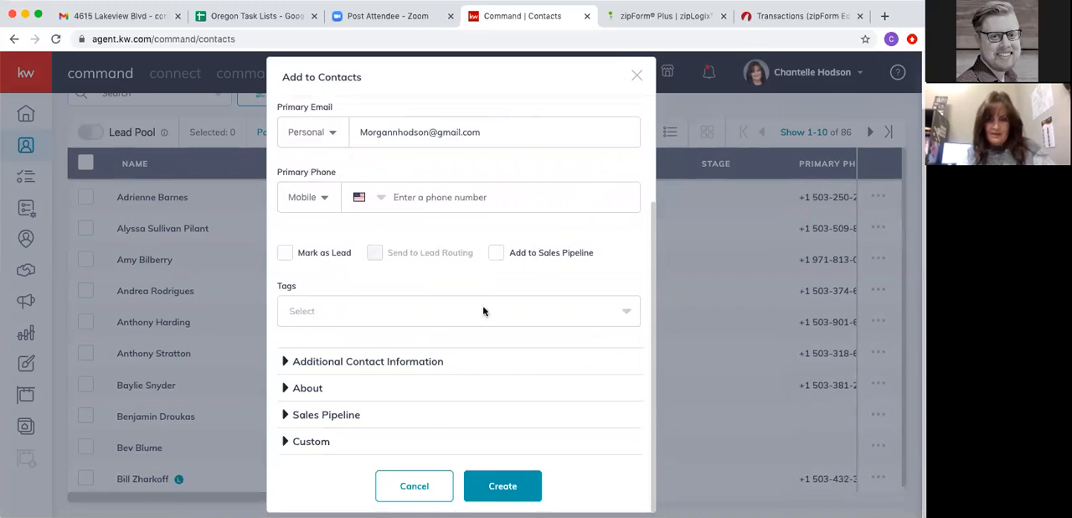
pyautogui.scroll(-1, 477, 427)
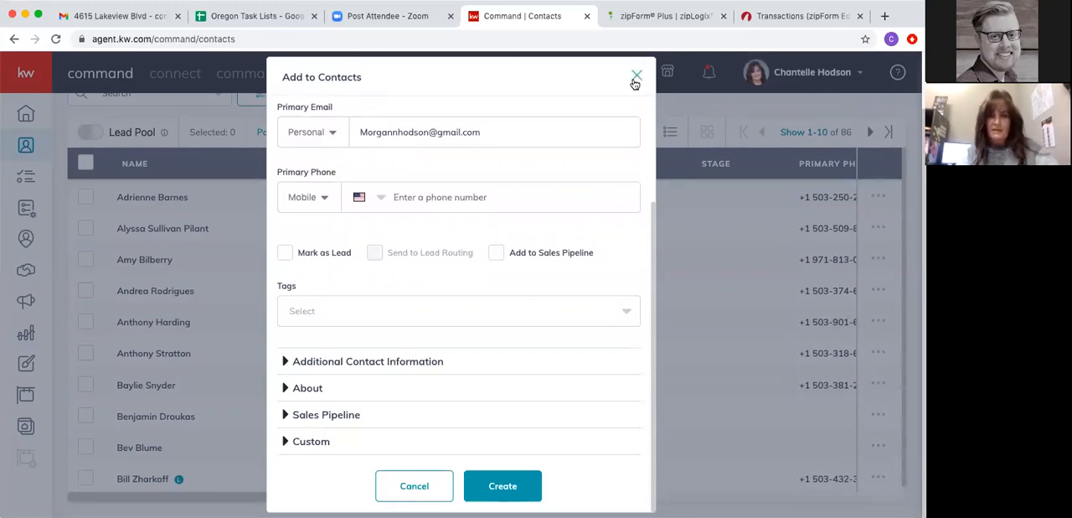
pyautogui.click(635, 78)
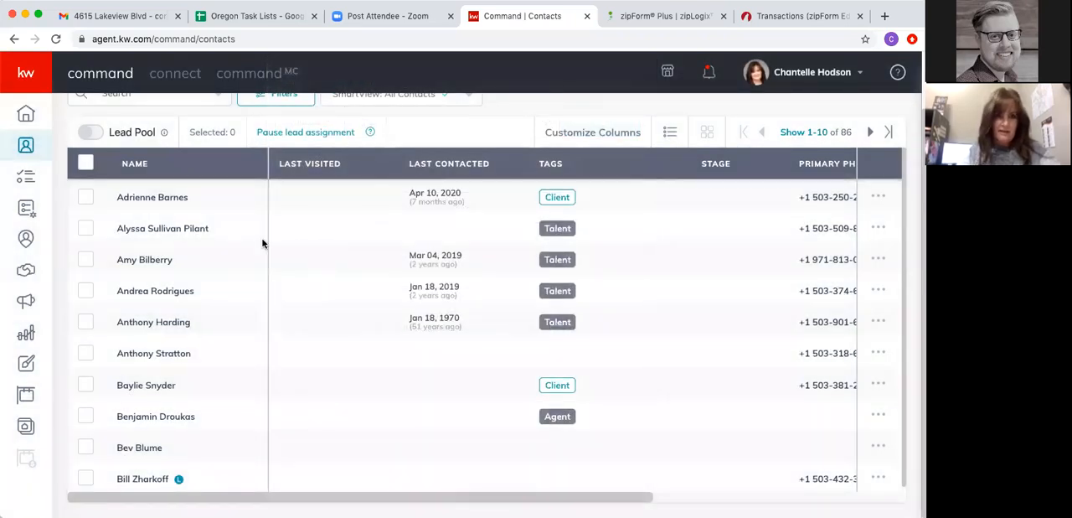
# - Open the first Client-tagged contact's record, and go to the Opportunities overview to review the Listings and Buyers pipelines
pyautogui.click(141, 203)
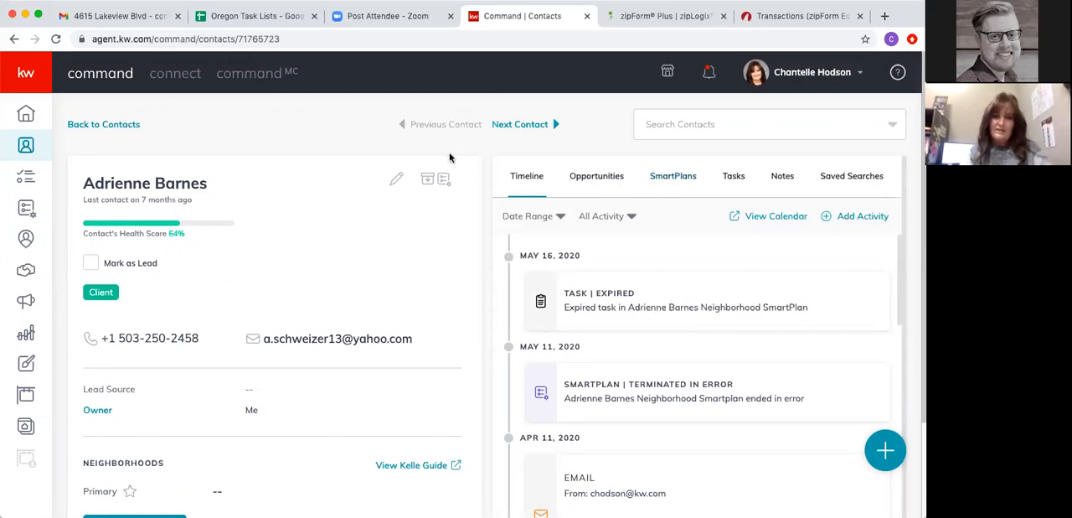
pyautogui.click(26, 270)
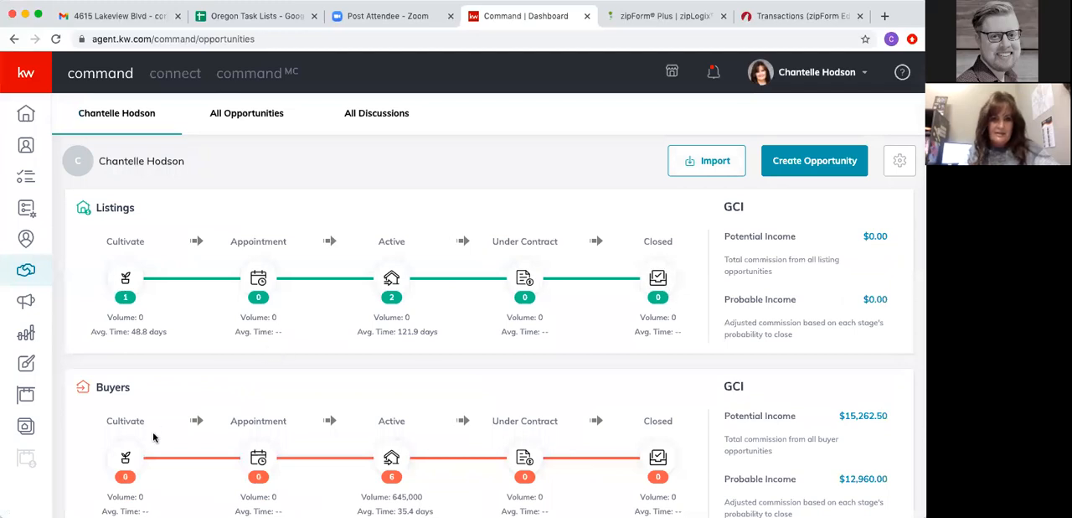
pyautogui.scroll(-2, 154, 437)
pyautogui.scroll(2, 153, 436)
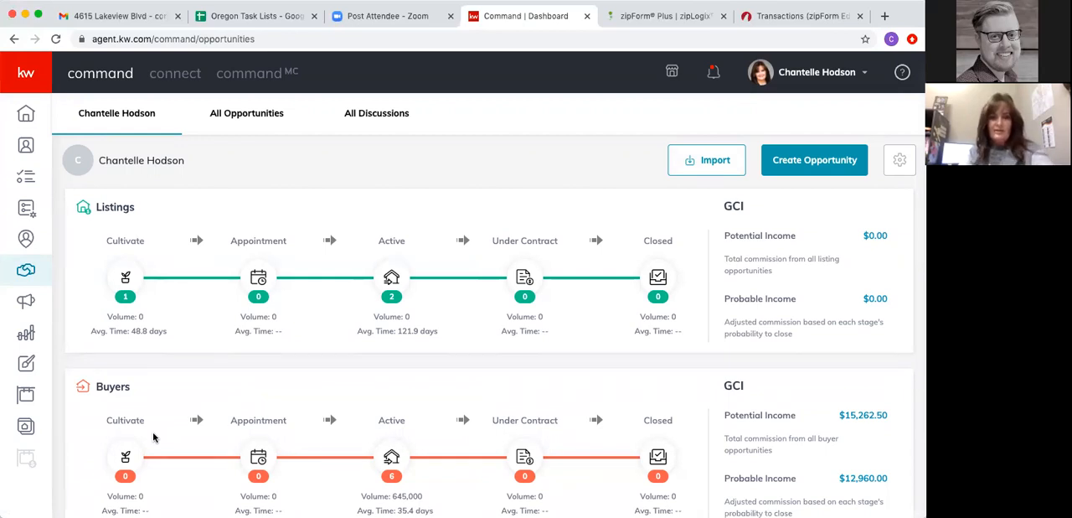
# - Start a new opportunity and set its opportunity type to Buyer
pyautogui.click(803, 161)
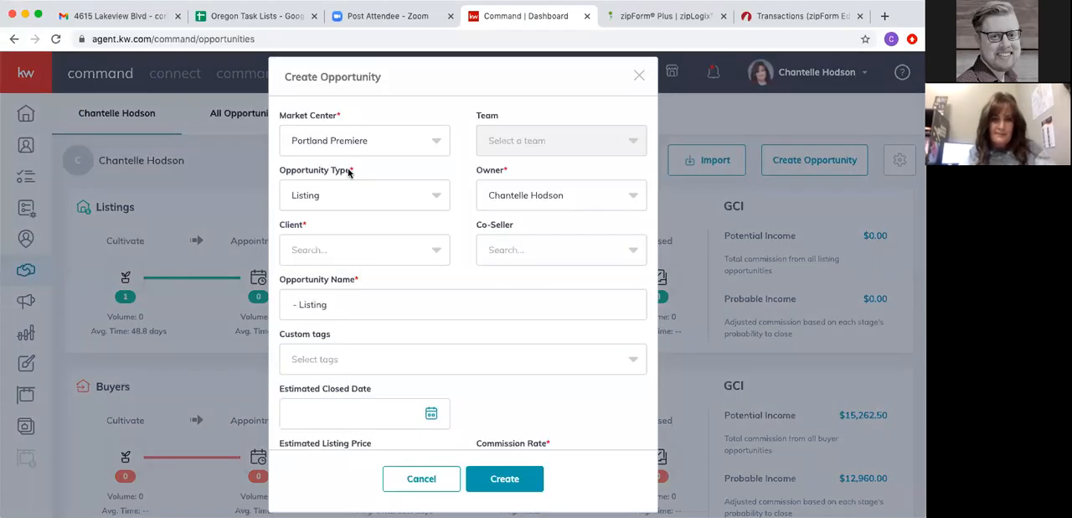
pyautogui.click(316, 201)
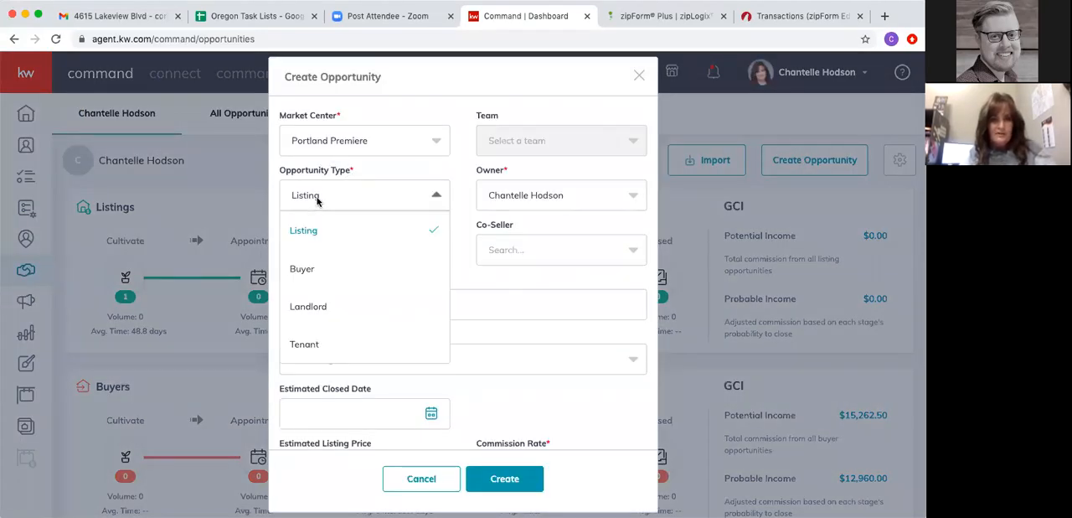
pyautogui.click(303, 269)
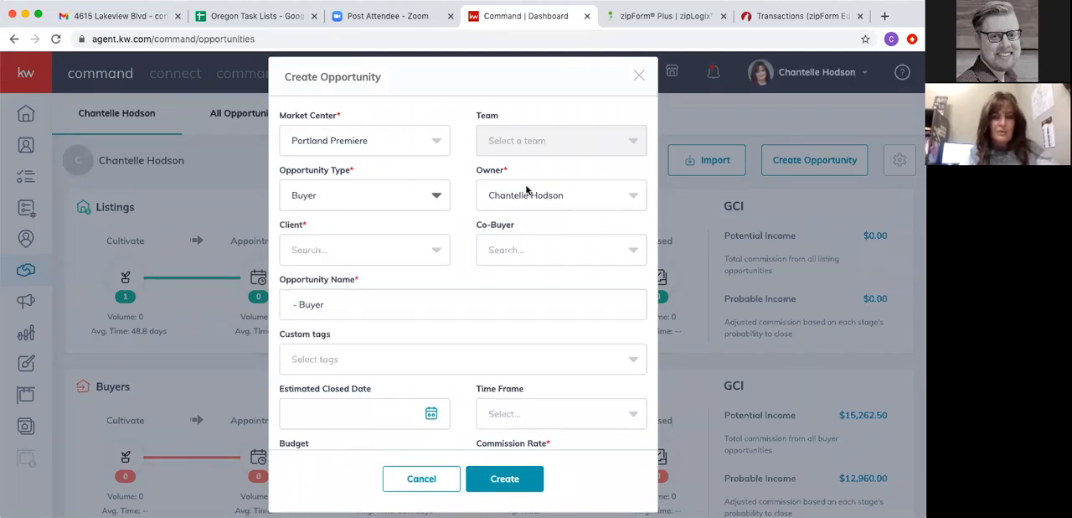
# - Search for the client by first name, select the matching contact that has a related contact, and set that related contact as co-buyer
pyautogui.click(327, 248)
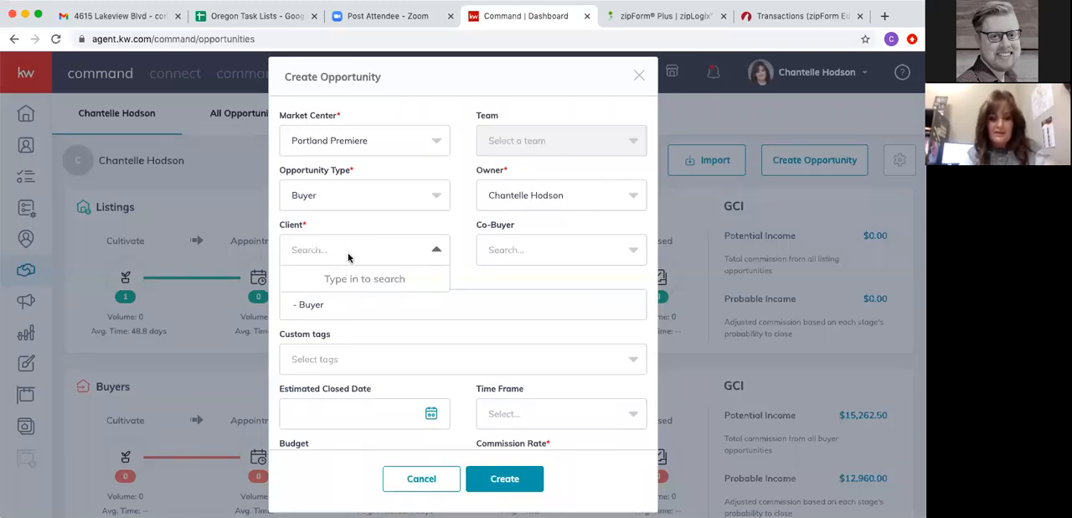
pyautogui.write('Greg')
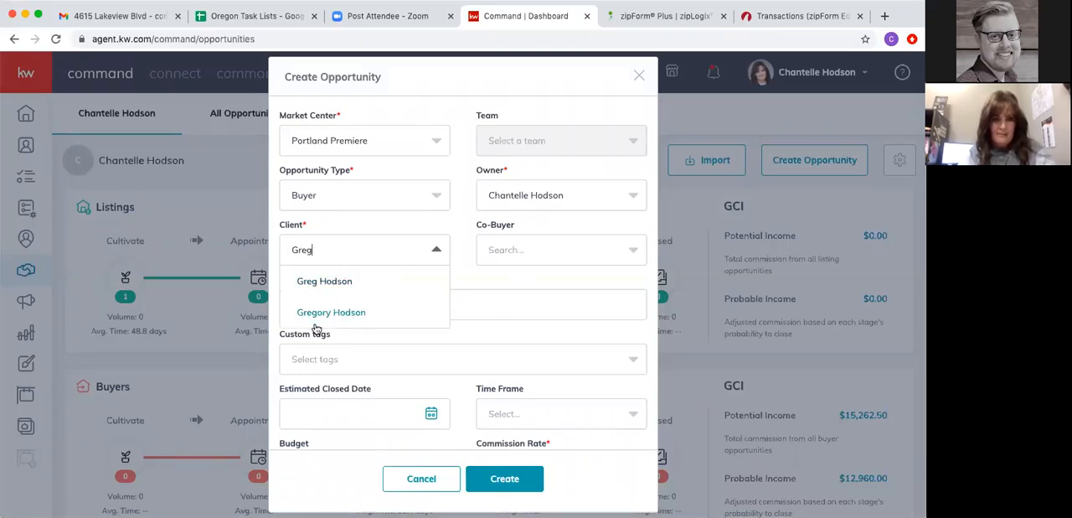
pyautogui.click(323, 312)
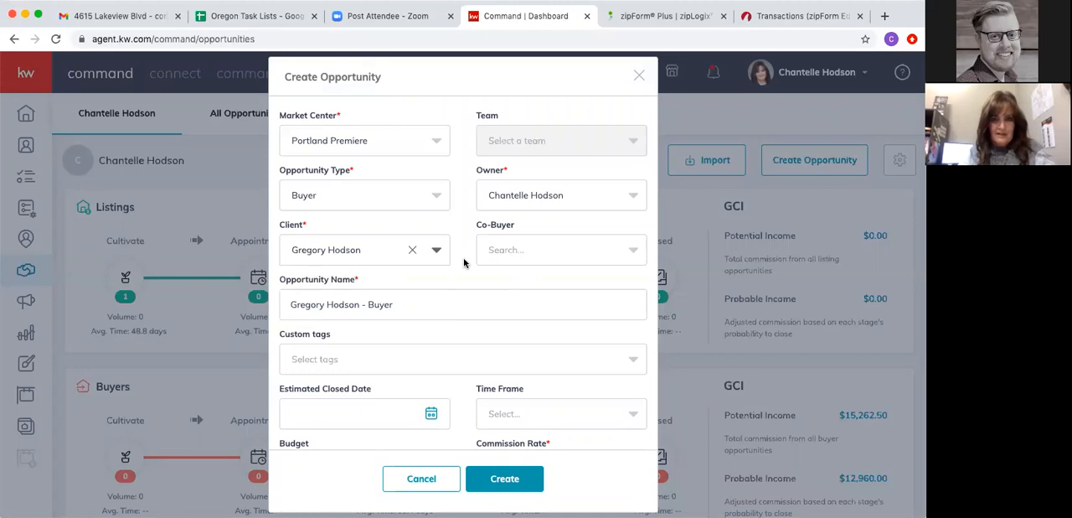
pyautogui.click(534, 251)
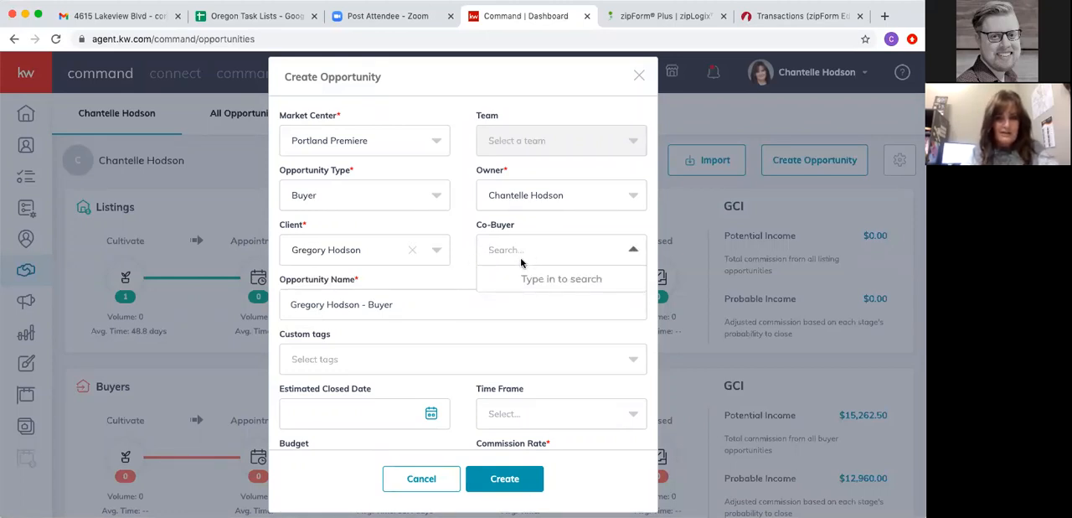
pyautogui.click(342, 251)
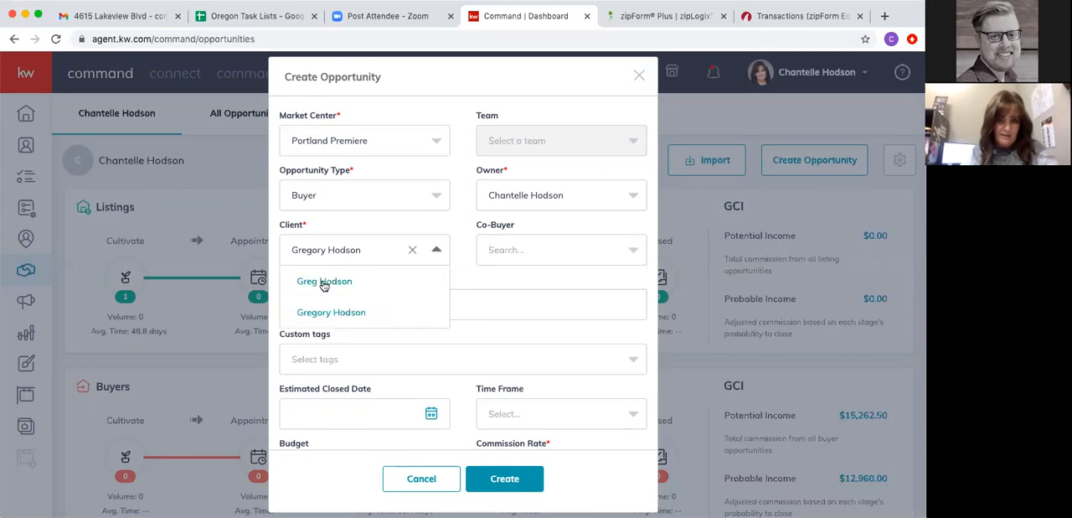
pyautogui.click(326, 281)
pyautogui.click(509, 253)
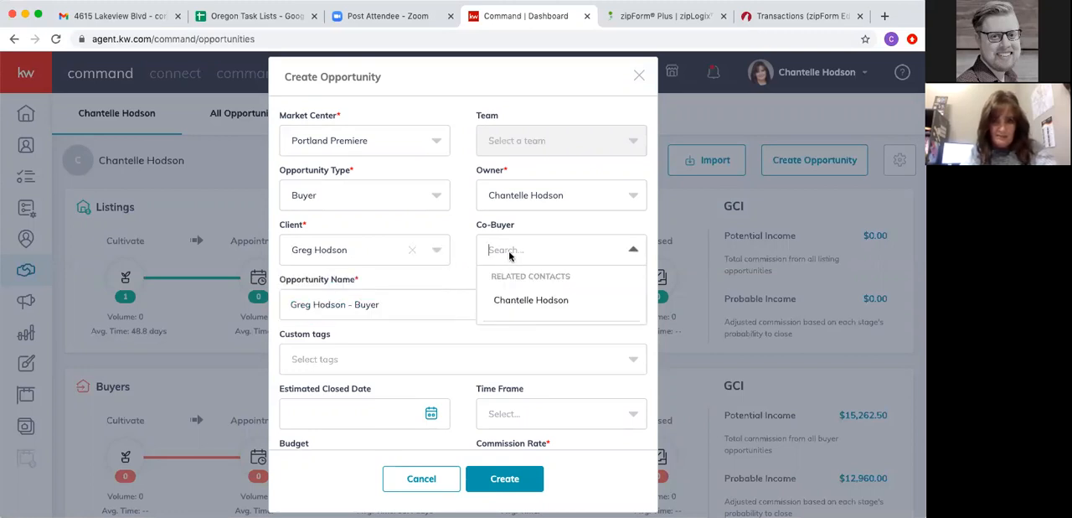
pyautogui.click(516, 300)
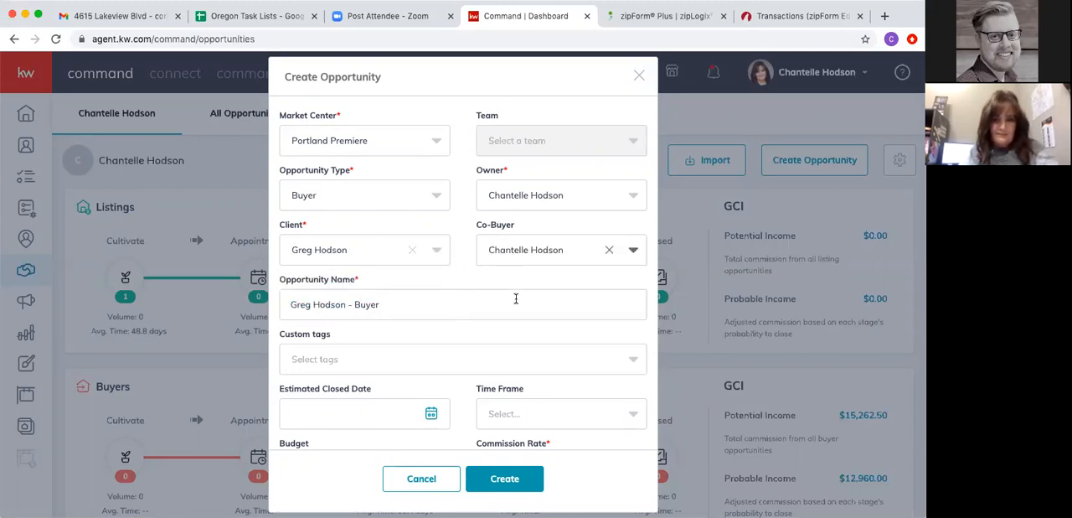
# - Replace the default opportunity name with the property's street address
pyautogui.click(385, 309)
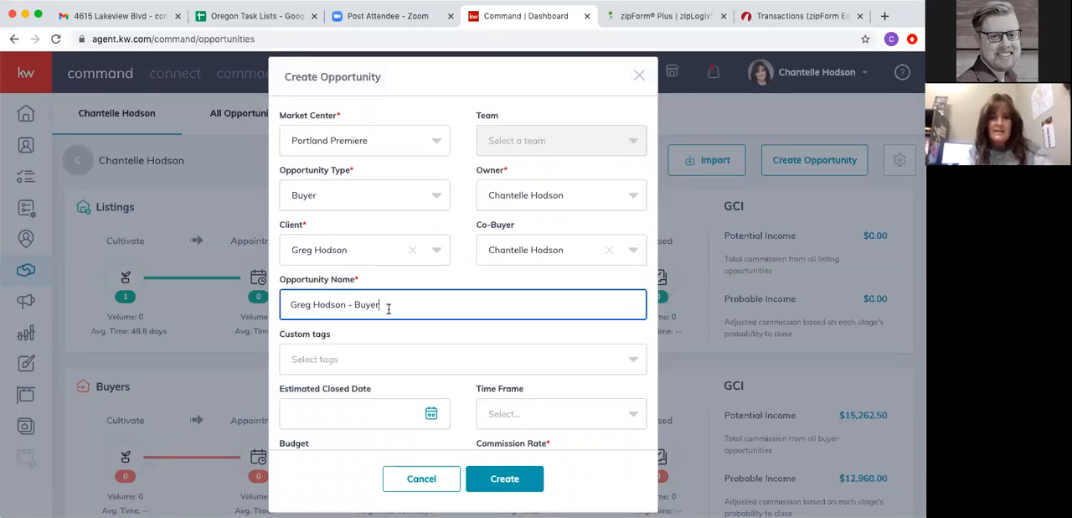
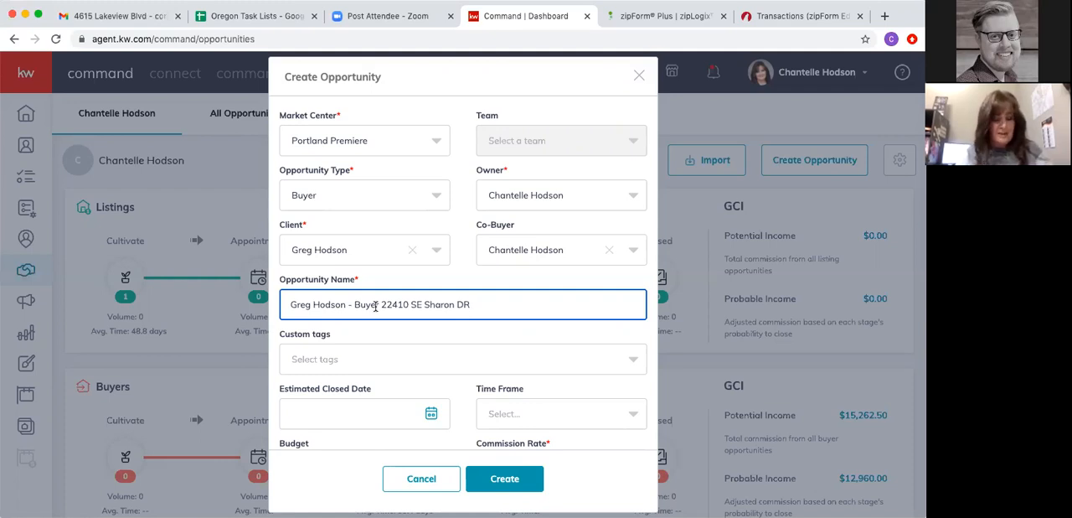
pyautogui.moveTo(382, 304); pyautogui.dragTo(290, 304)
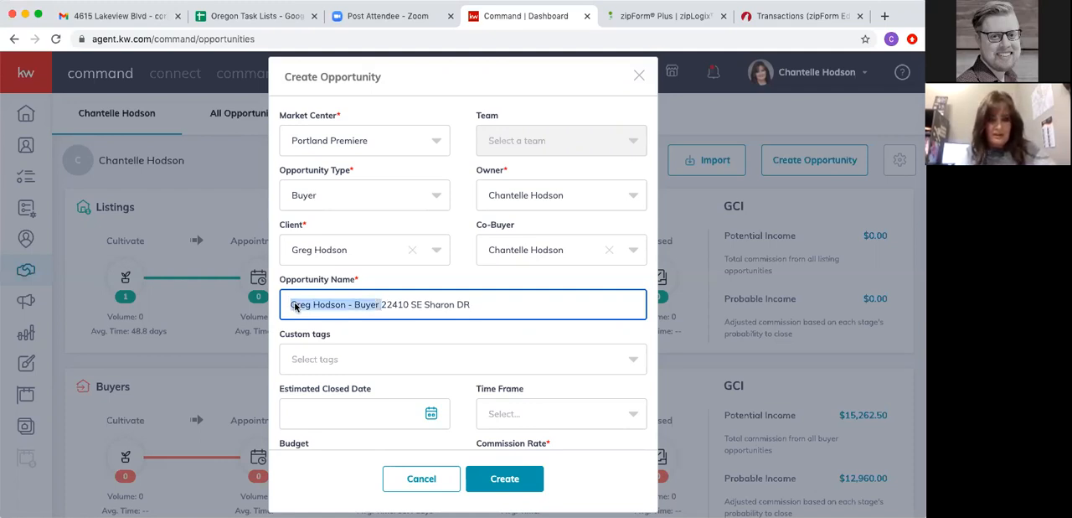
pyautogui.press('BackSpace')
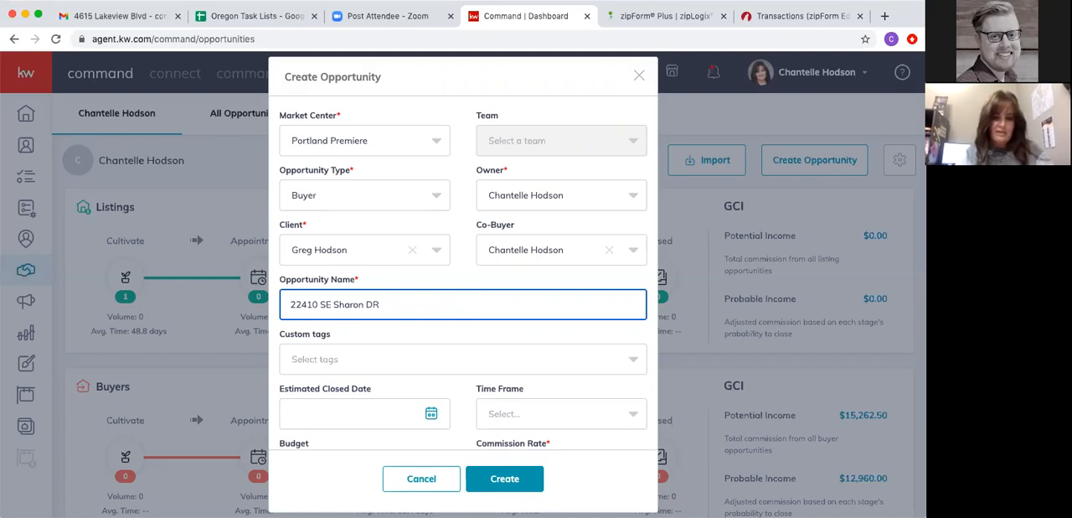
# - Check the available custom tags without choosing any, and set the opportunity's commission rate to 2.5%
pyautogui.click(355, 361)
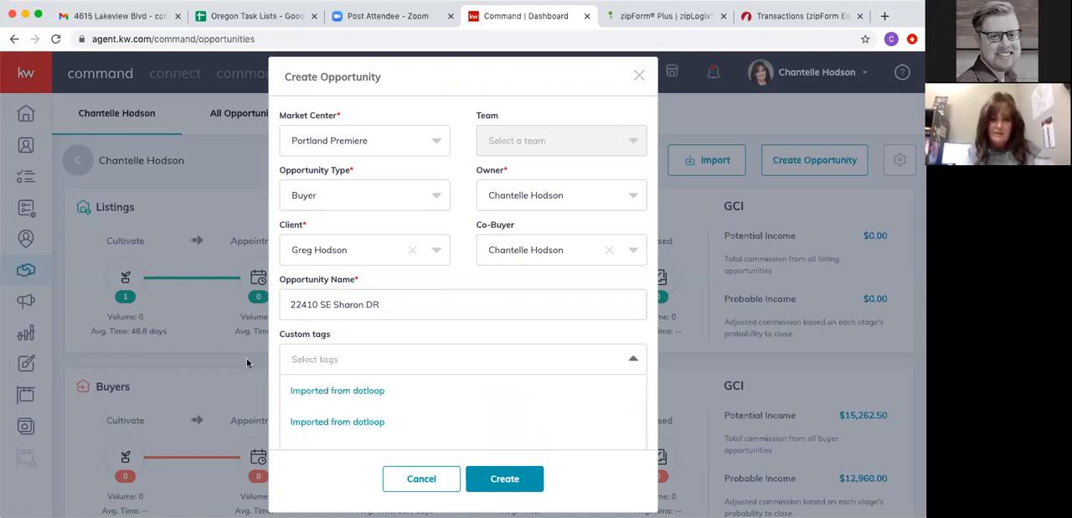
pyautogui.click(364, 330)
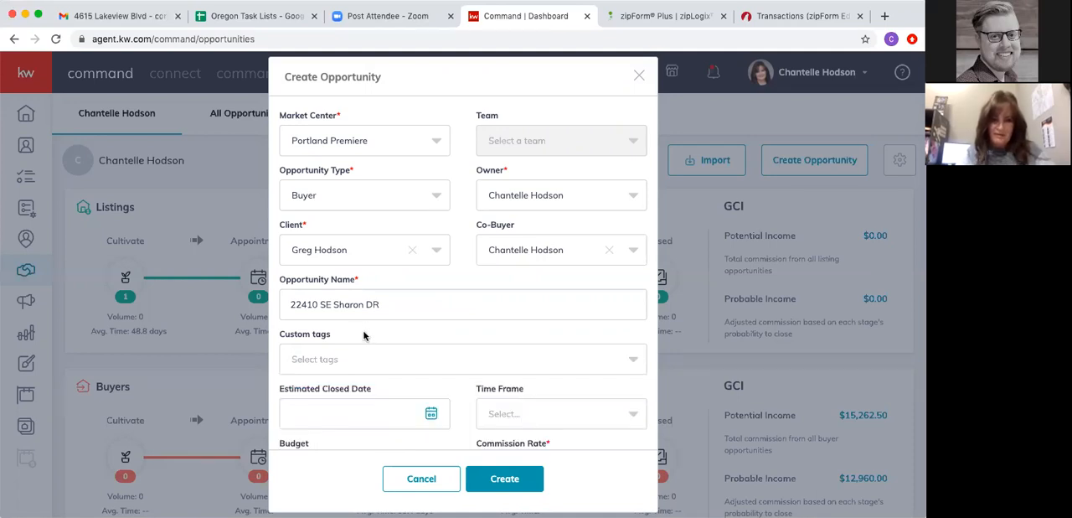
pyautogui.scroll(-3, 370, 344)
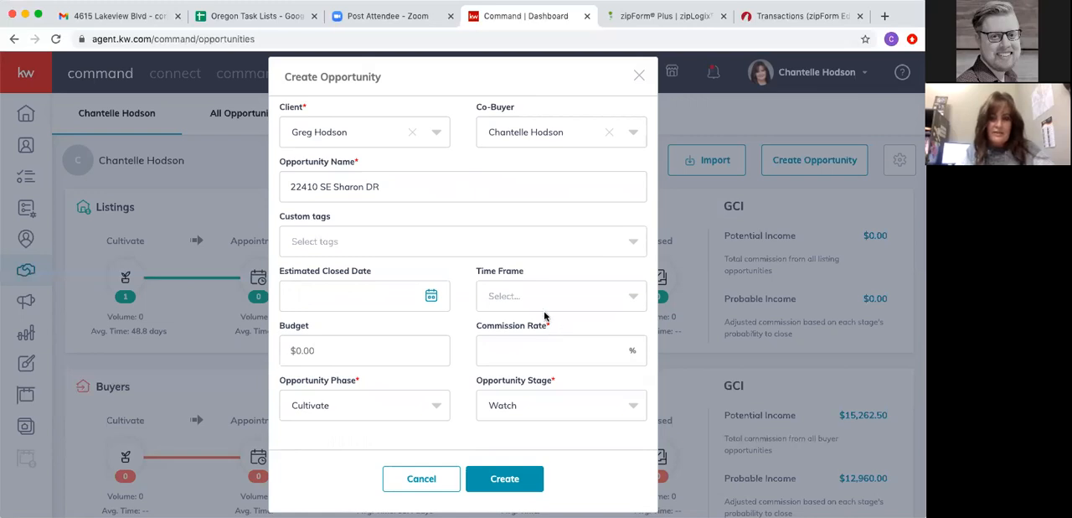
pyautogui.click(499, 350)
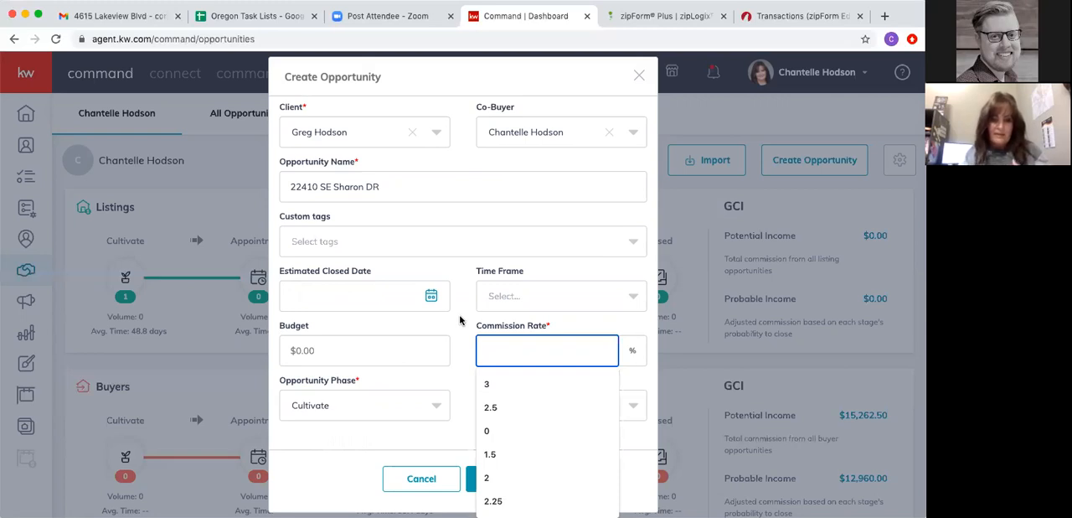
pyautogui.write('2.5')
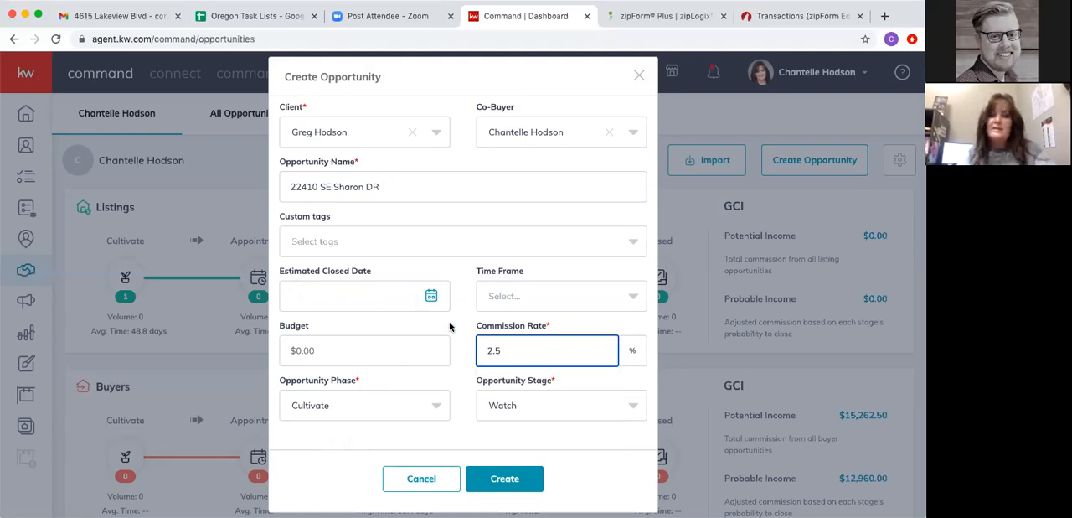
pyautogui.scroll(-2, 408, 299)
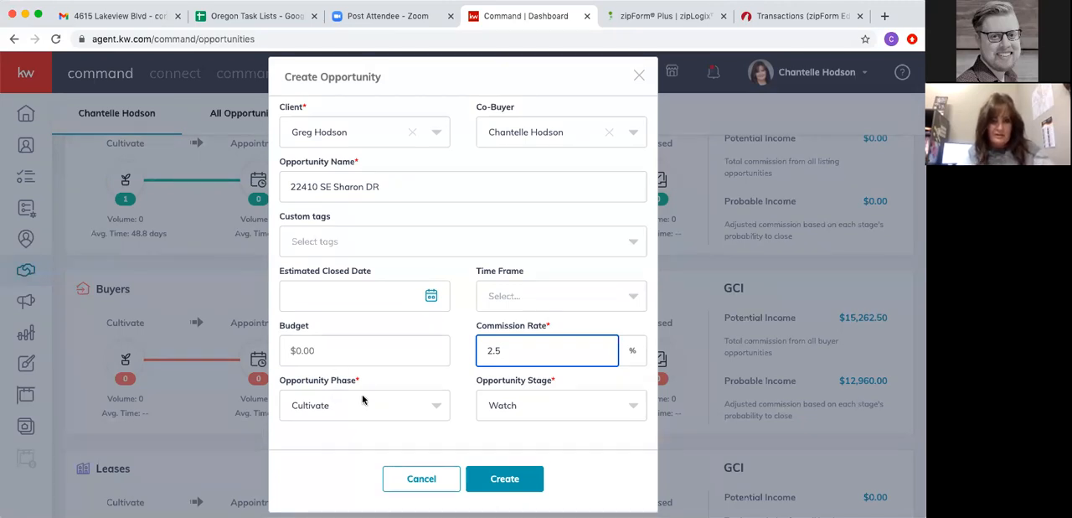
# - Set the opportunity phase to Active
pyautogui.click(335, 408)
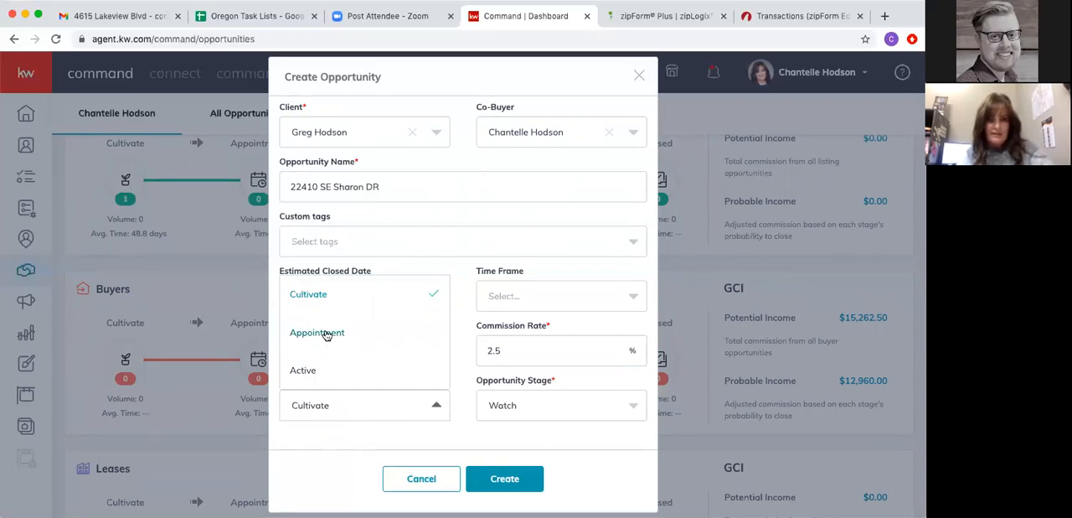
pyautogui.scroll(-2, 326, 339)
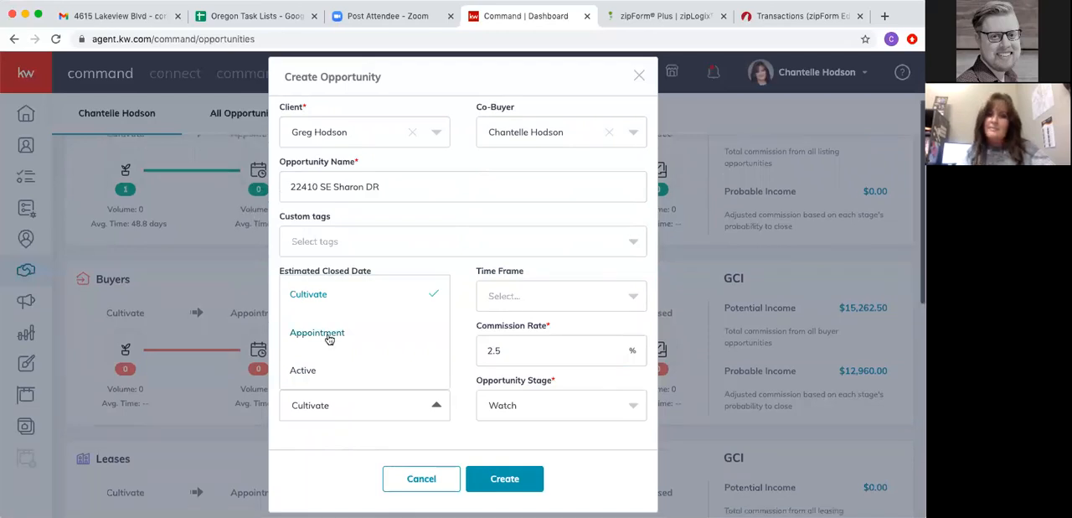
pyautogui.click(303, 371)
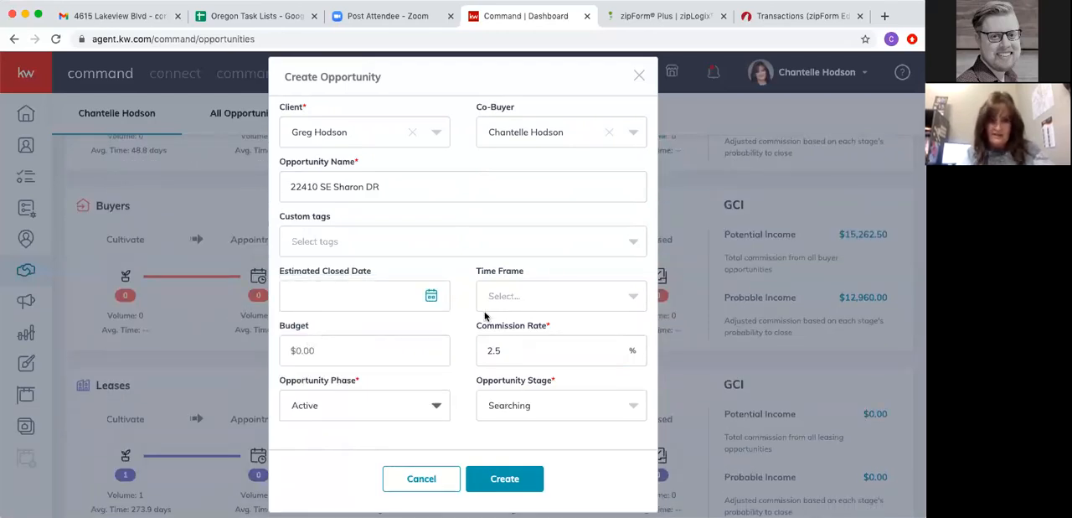
pyautogui.scroll(-3, 383, 302)
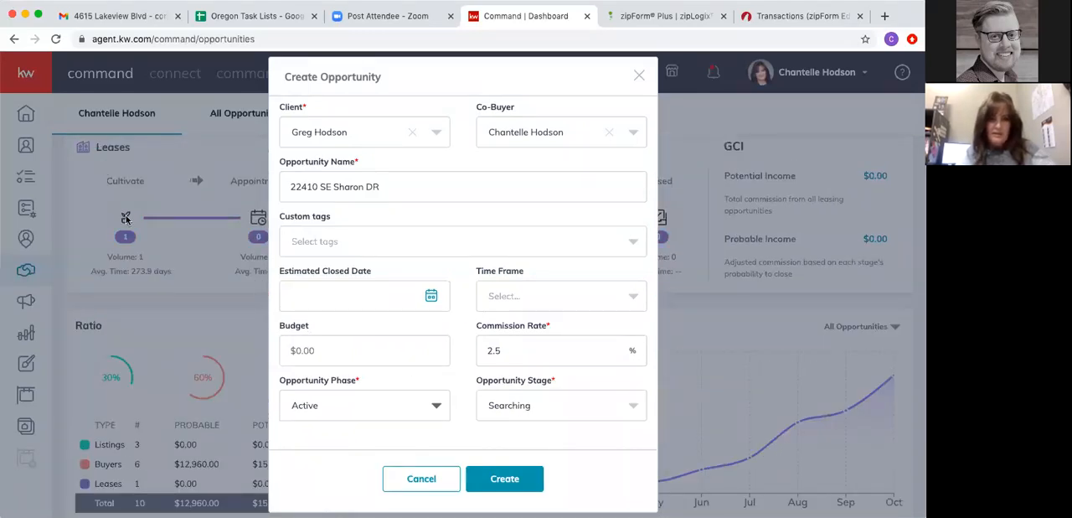
pyautogui.scroll(3, 127, 221)
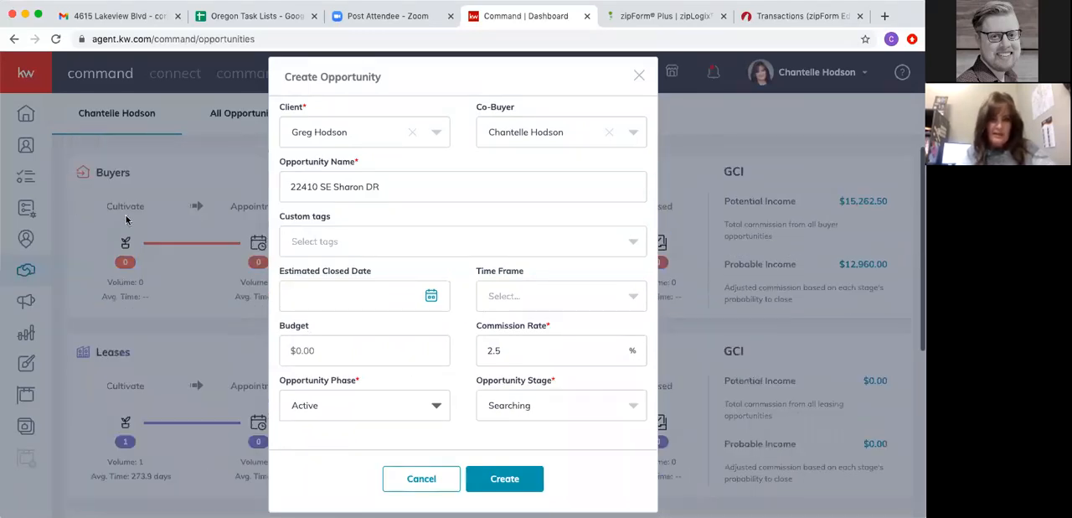
# - Set the opportunity stage to Negotiations and create the opportunity
pyautogui.click(511, 405)
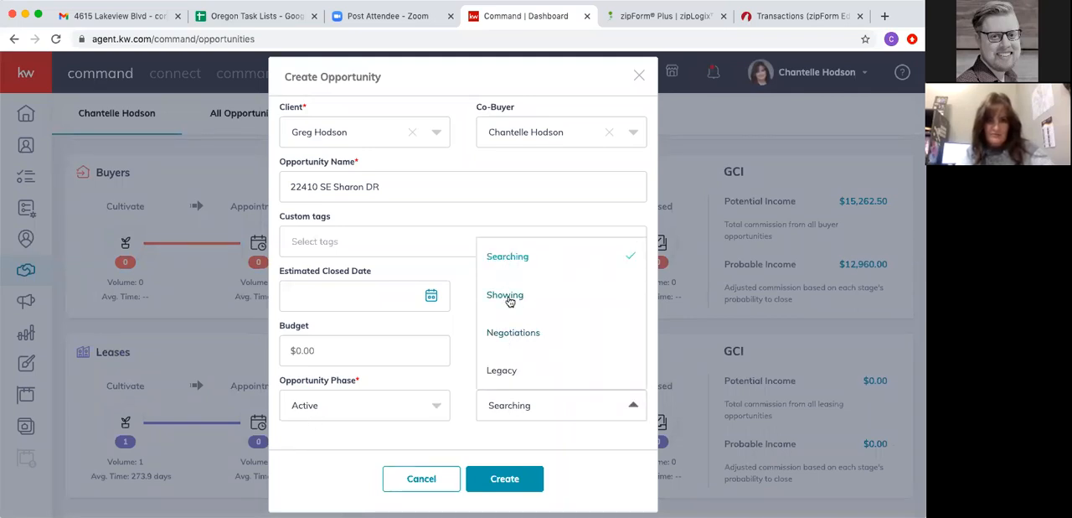
pyautogui.scroll(-1, 509, 355)
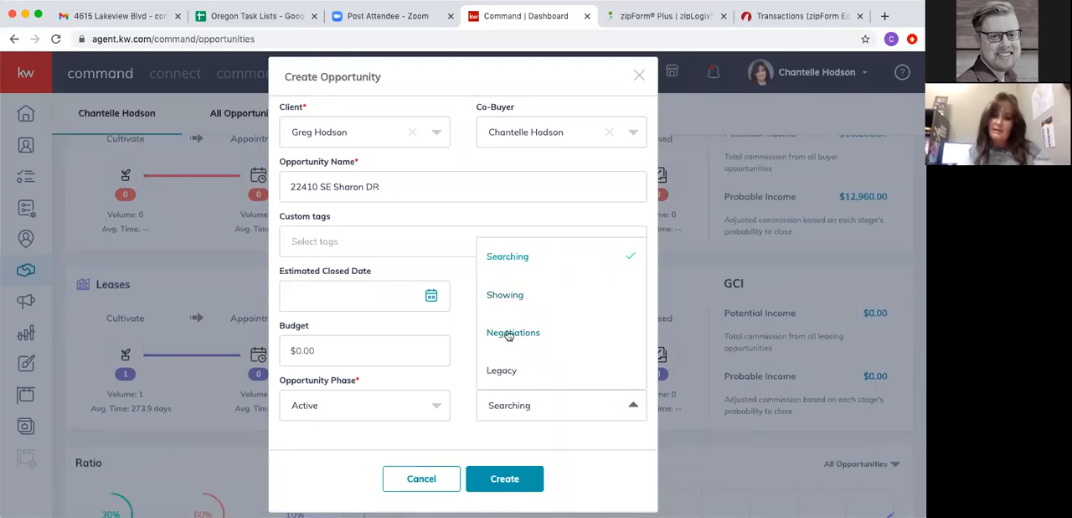
pyautogui.click(508, 332)
pyautogui.scroll(-5, 397, 343)
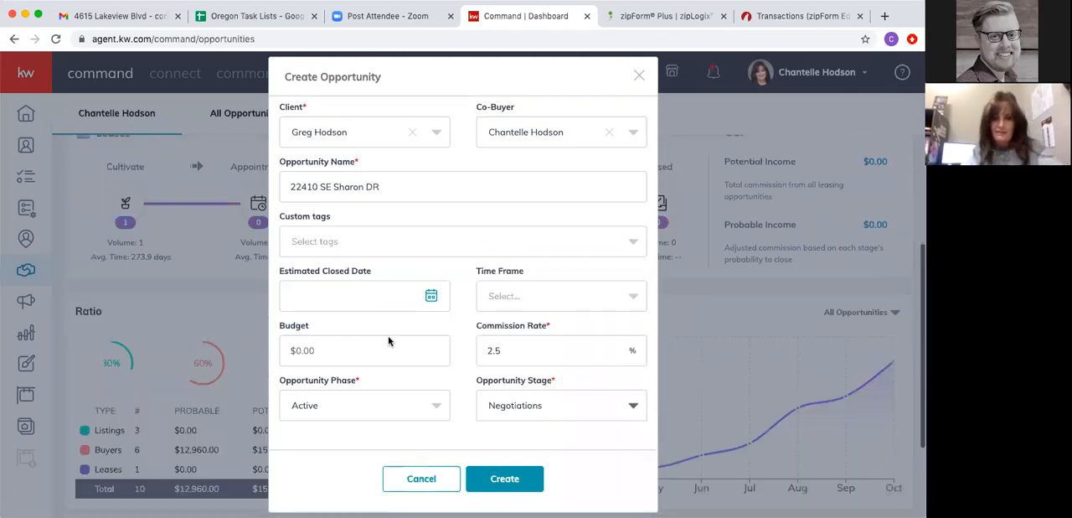
pyautogui.click(488, 474)
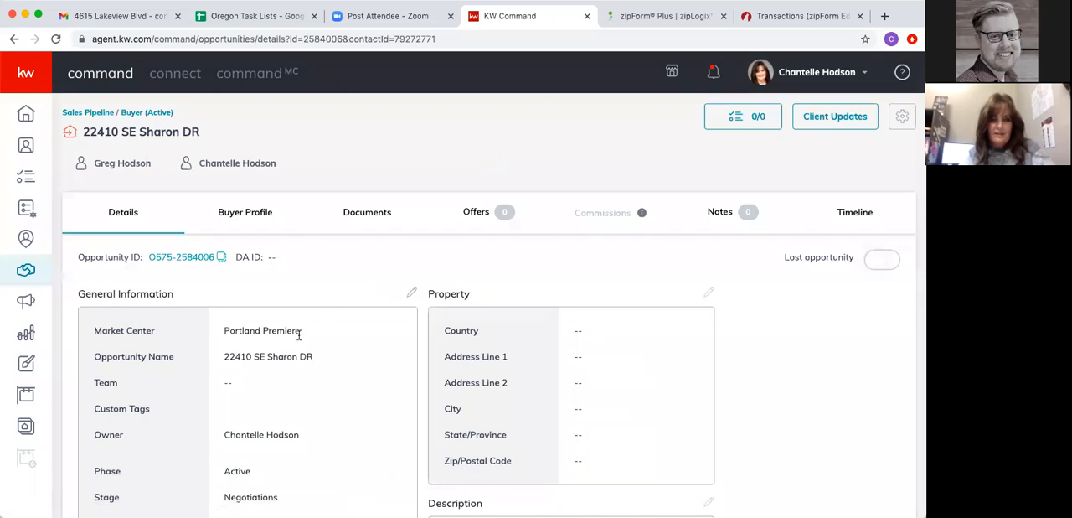
# - Review the new opportunity's general details and its buyer profile
pyautogui.scroll(-3, 303, 368)
pyautogui.scroll(3, 335, 385)
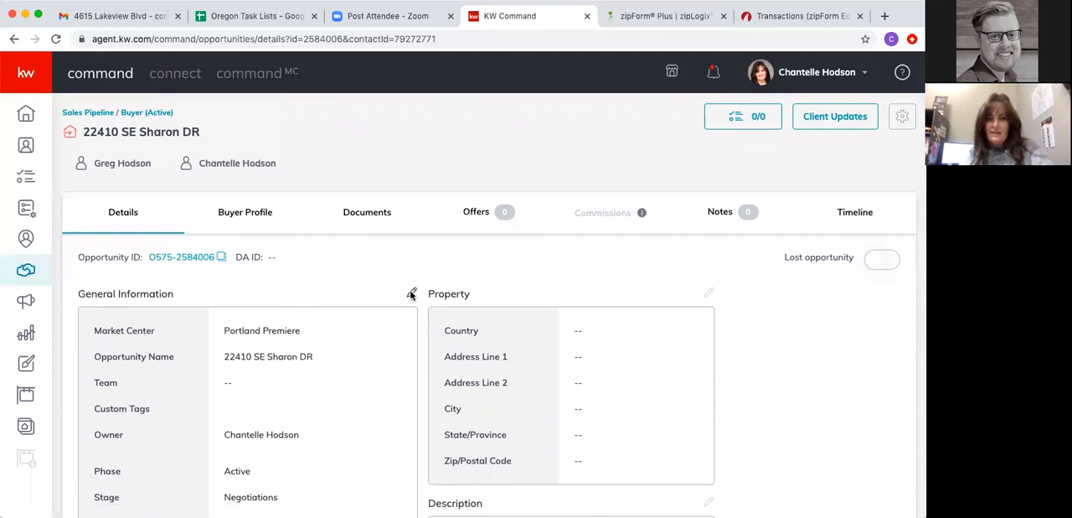
pyautogui.click(244, 214)
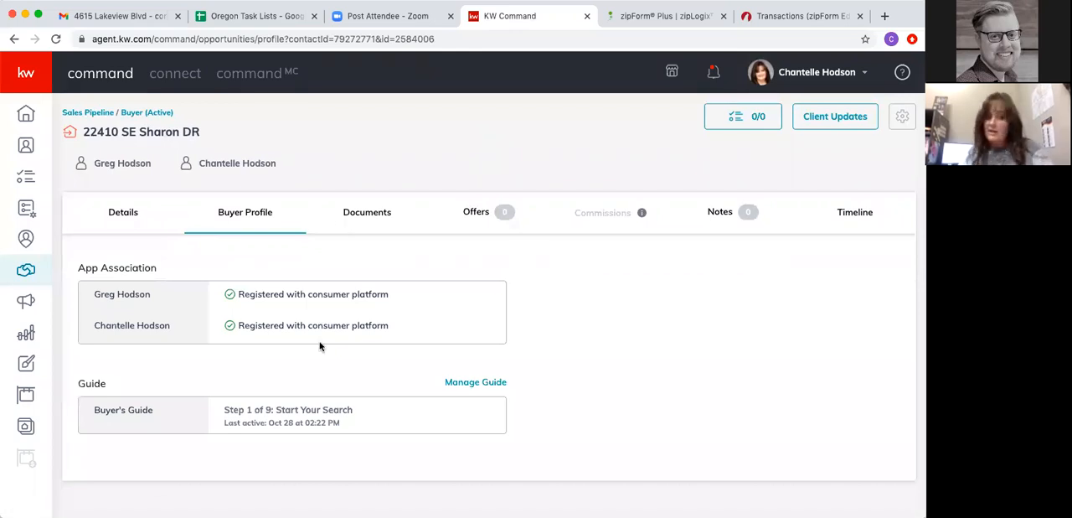
# - Choose (OR) Residential Purchase as the checklist type for the opportunity's documents
pyautogui.click(362, 214)
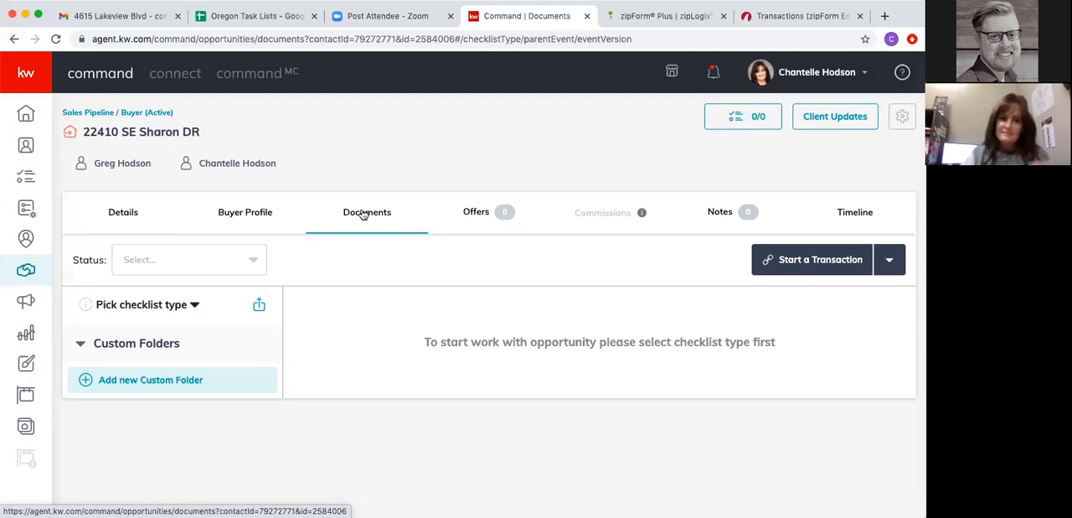
pyautogui.click(121, 307)
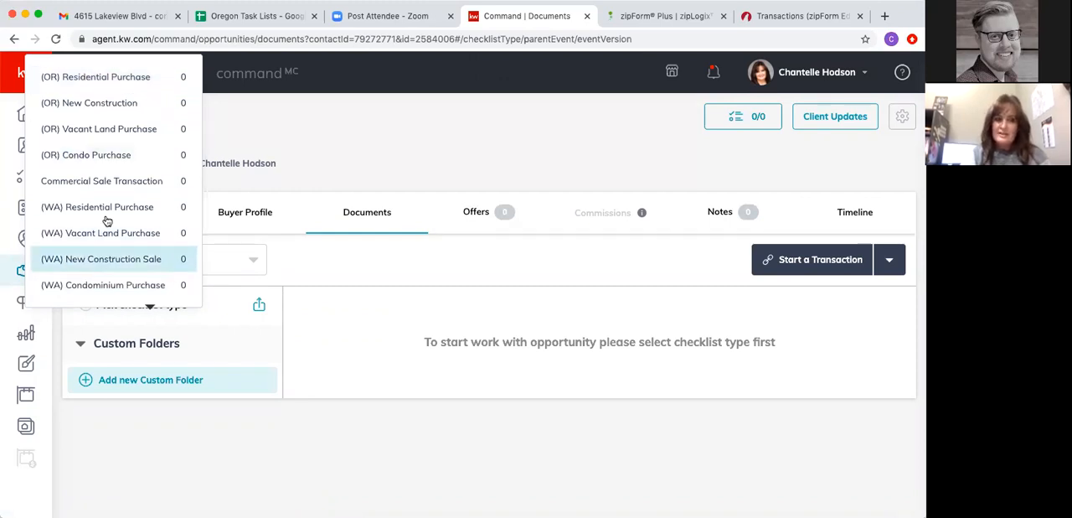
pyautogui.click(80, 77)
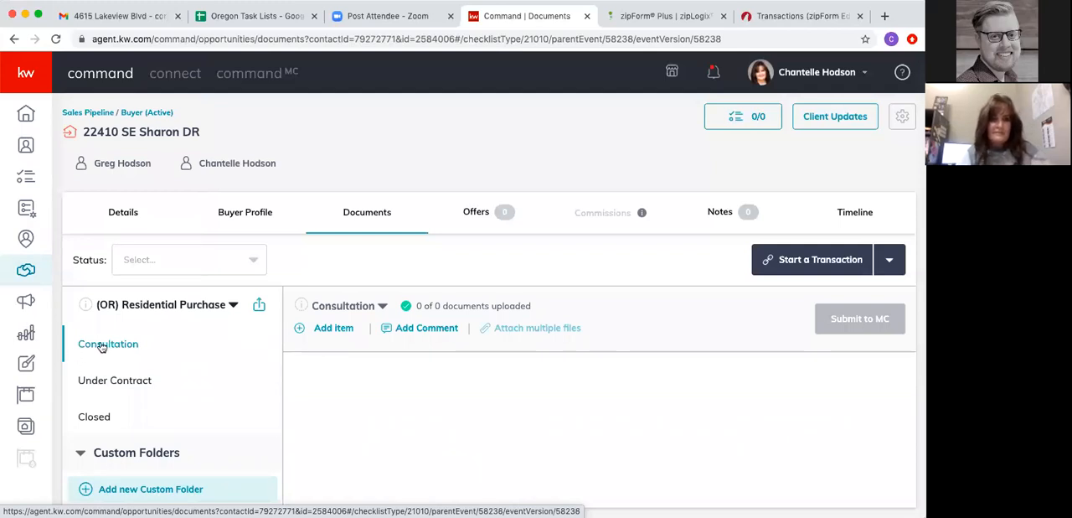
# - Examine the Under Contract checklist to see which documents are required or conditionally required for an Oregon residential purchase
pyautogui.click(98, 383)
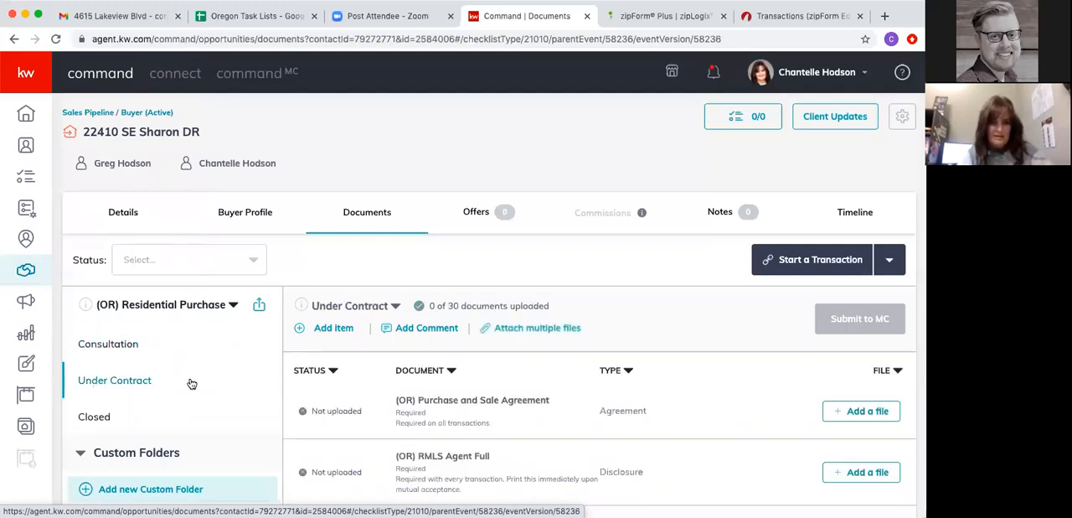
pyautogui.scroll(-2, 469, 423)
pyautogui.scroll(-2, 468, 427)
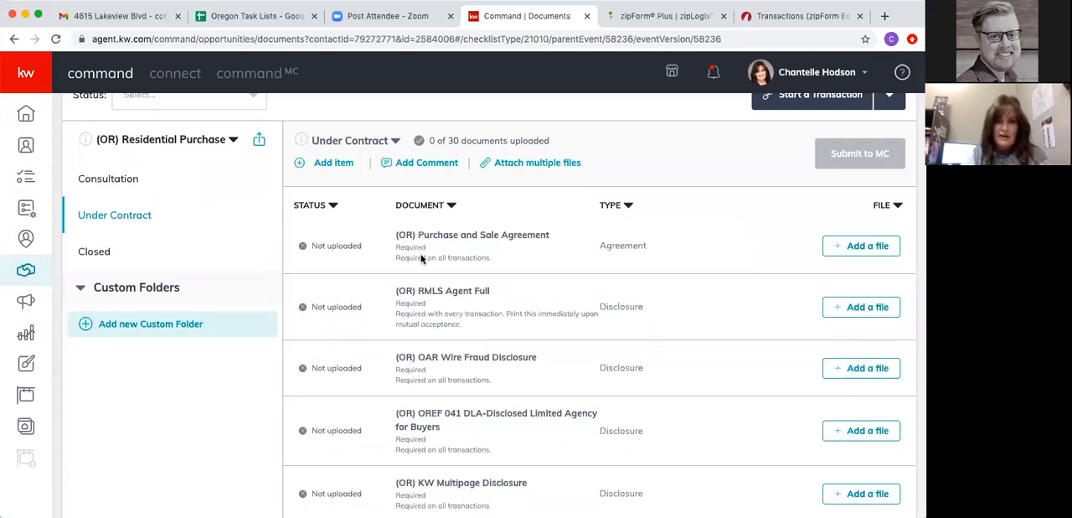
pyautogui.scroll(-3, 421, 261)
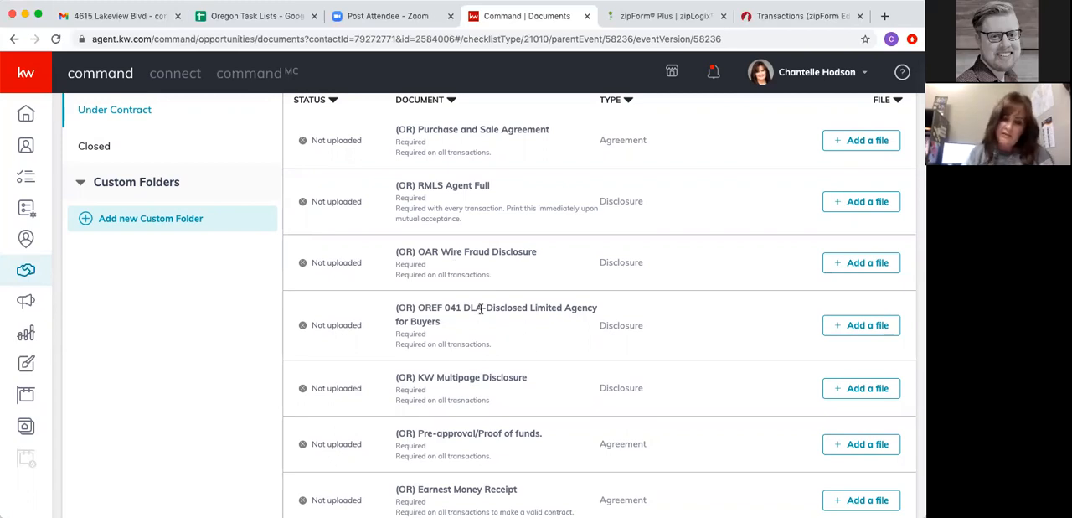
pyautogui.scroll(-2, 494, 327)
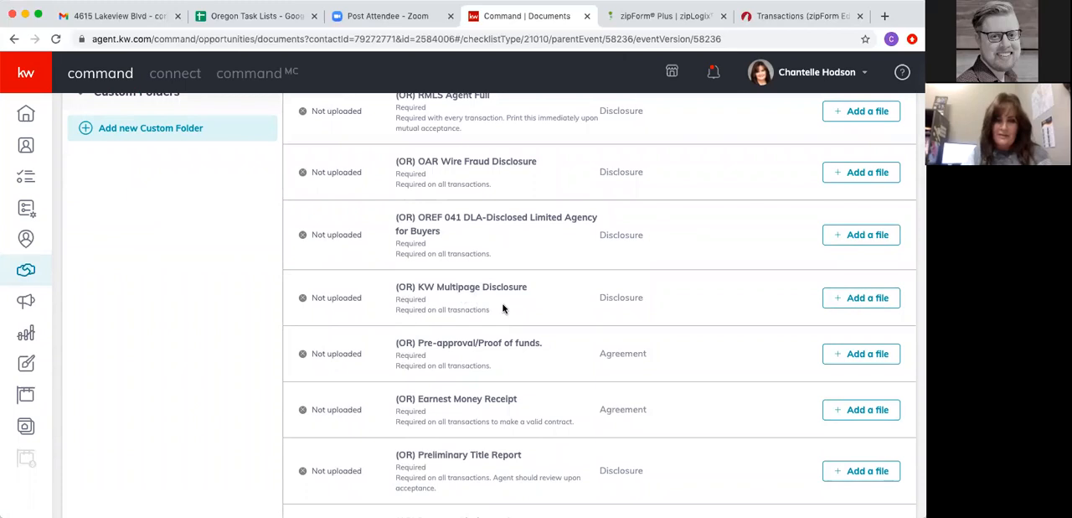
pyautogui.scroll(-3, 444, 358)
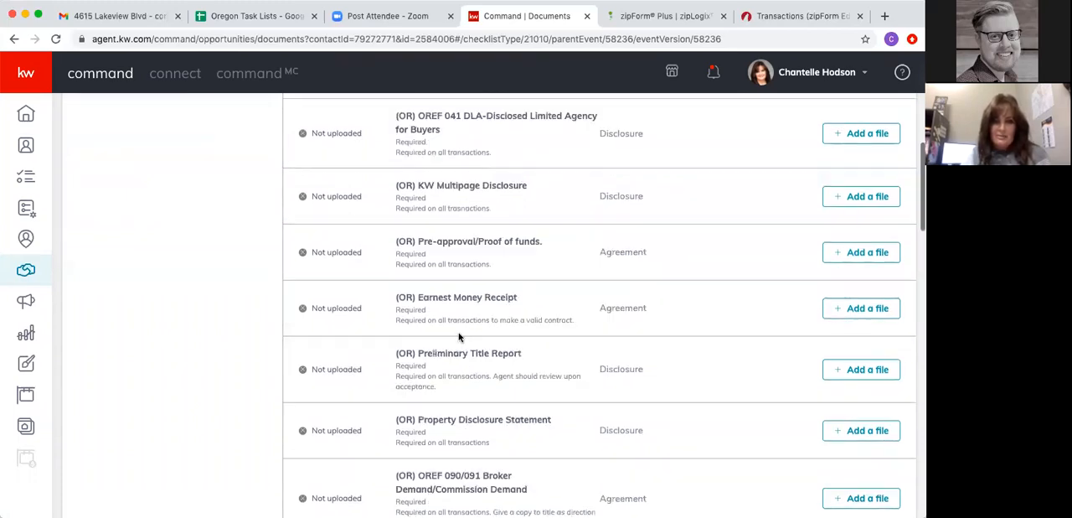
pyautogui.scroll(-2, 410, 369)
pyautogui.scroll(-4, 411, 368)
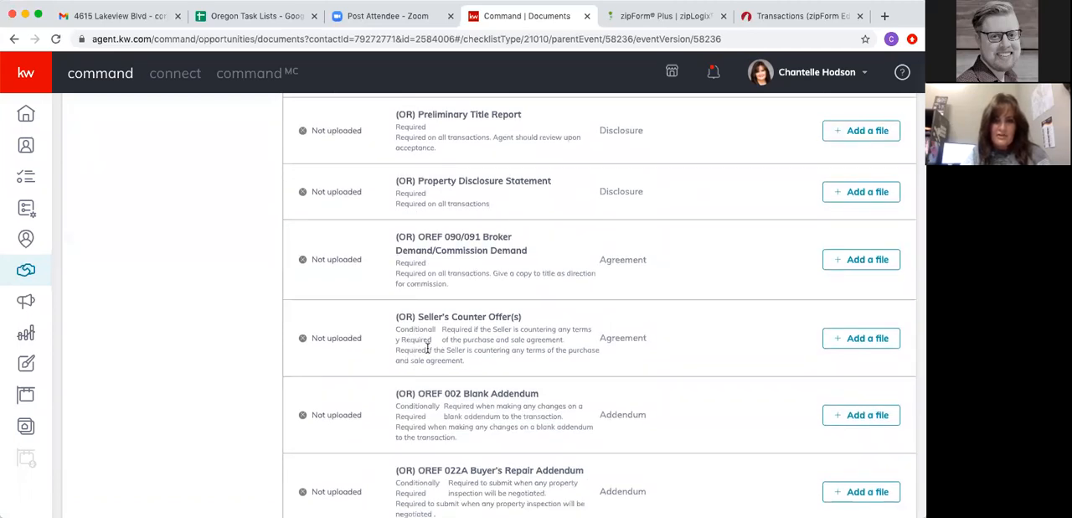
pyautogui.scroll(-3, 482, 349)
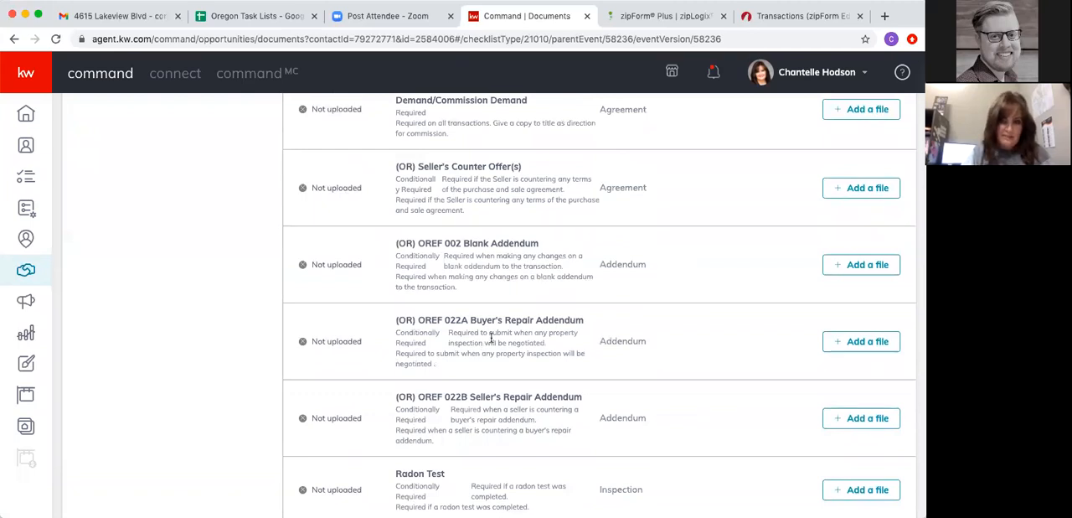
pyautogui.scroll(-4, 490, 338)
pyautogui.scroll(-5, 491, 337)
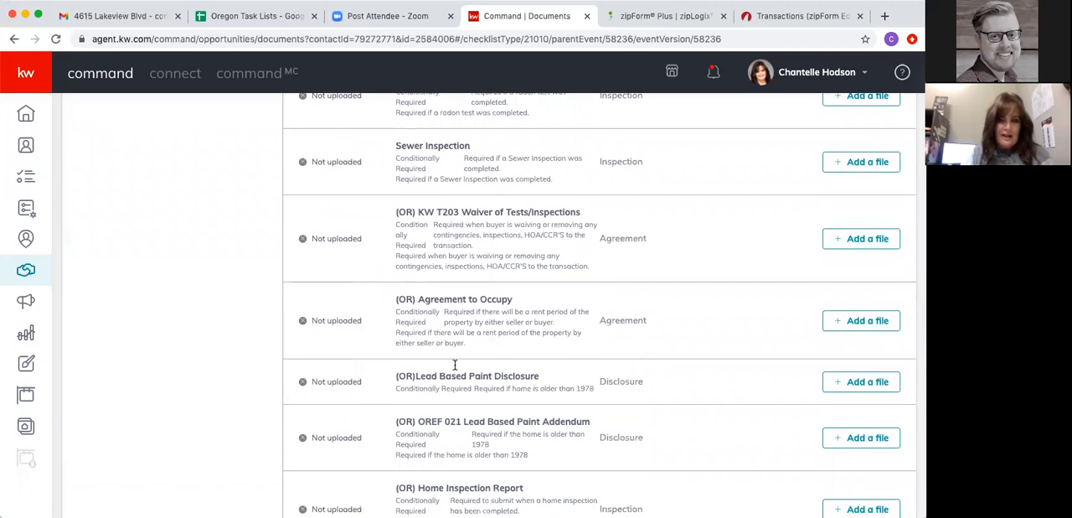
pyautogui.scroll(-4, 455, 364)
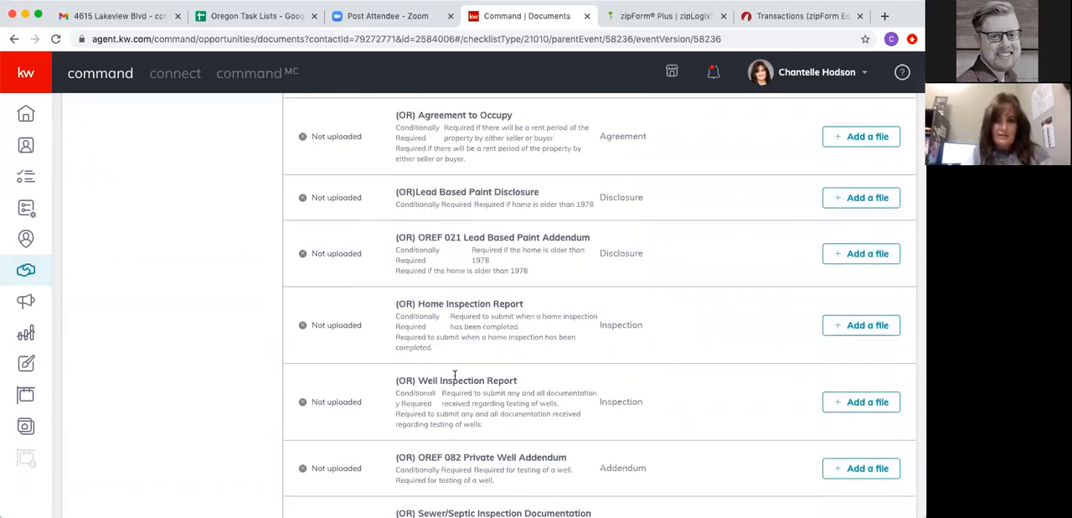
pyautogui.scroll(-8, 454, 374)
pyautogui.scroll(-3, 455, 376)
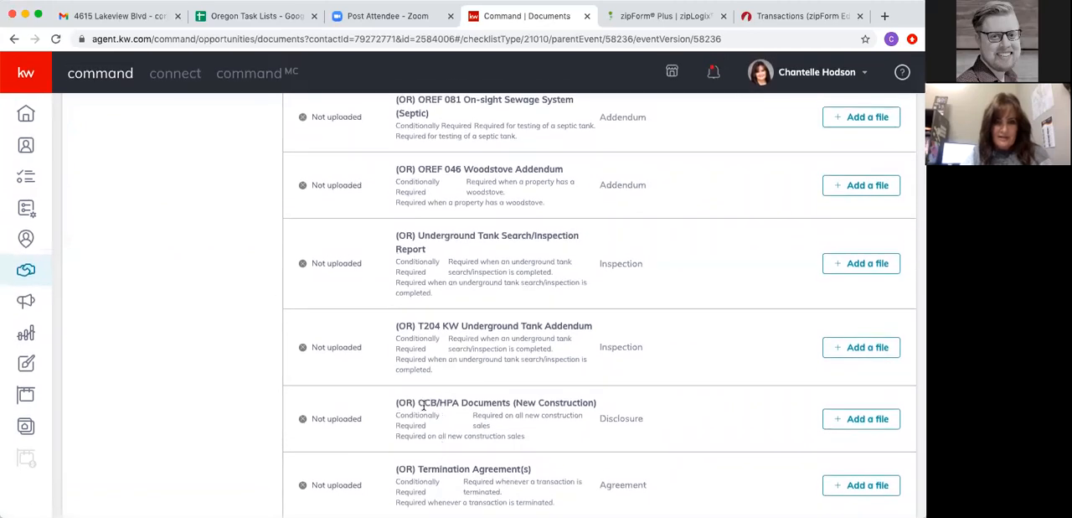
pyautogui.scroll(15, 499, 407)
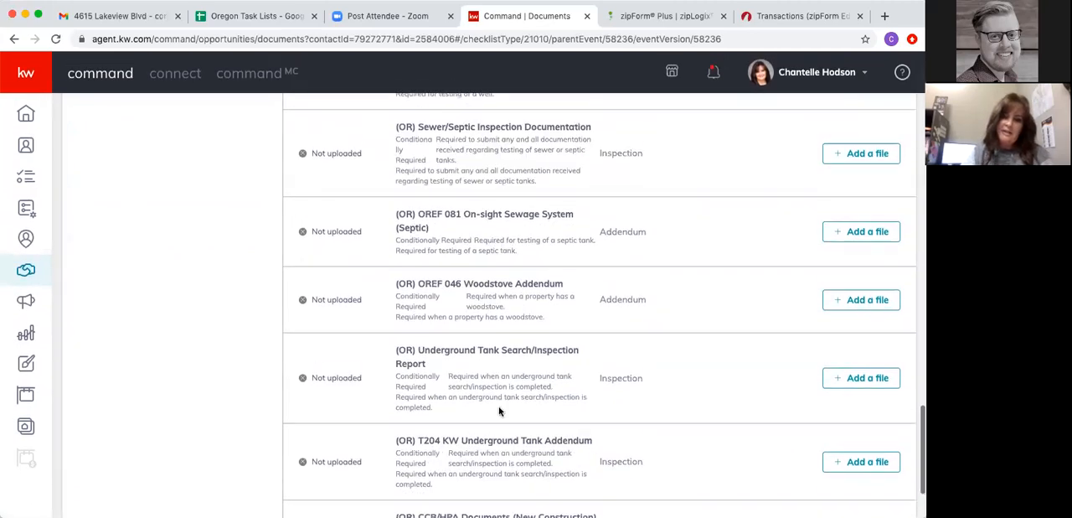
pyautogui.scroll(5, 499, 407)
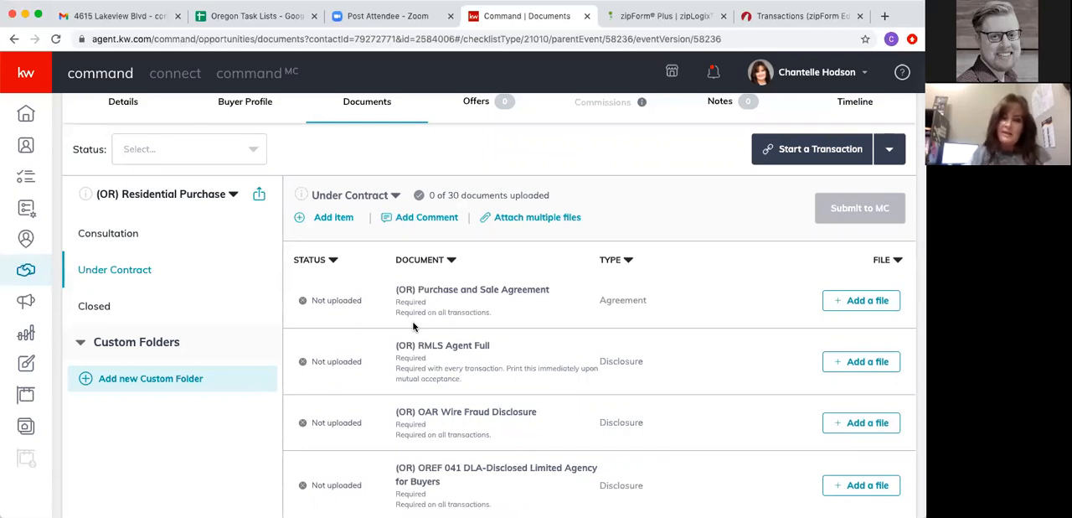
# - Start a new Under Contract checklist item named "addendum" and look through the document types without choosing one
pyautogui.click(328, 220)
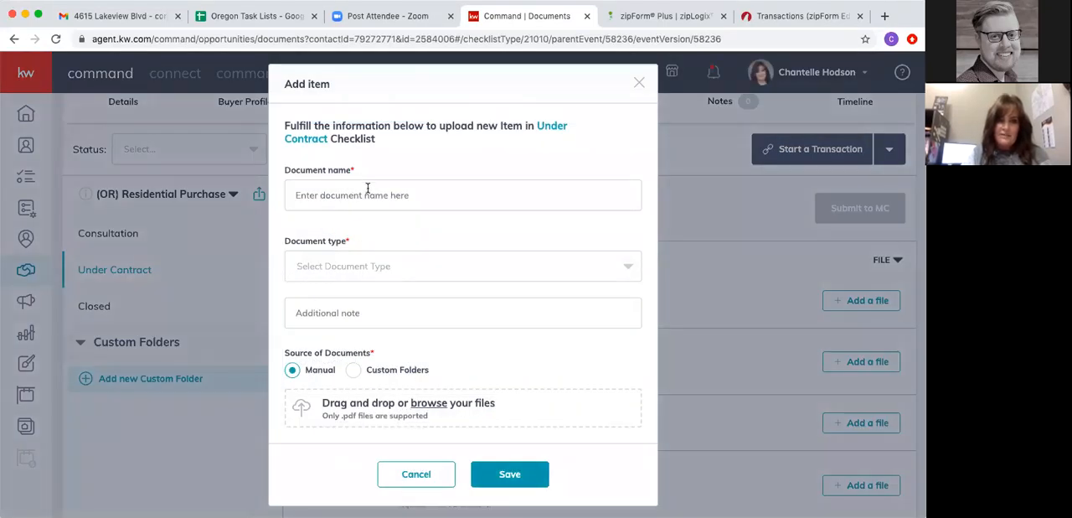
pyautogui.click(361, 186)
pyautogui.write('addendum')
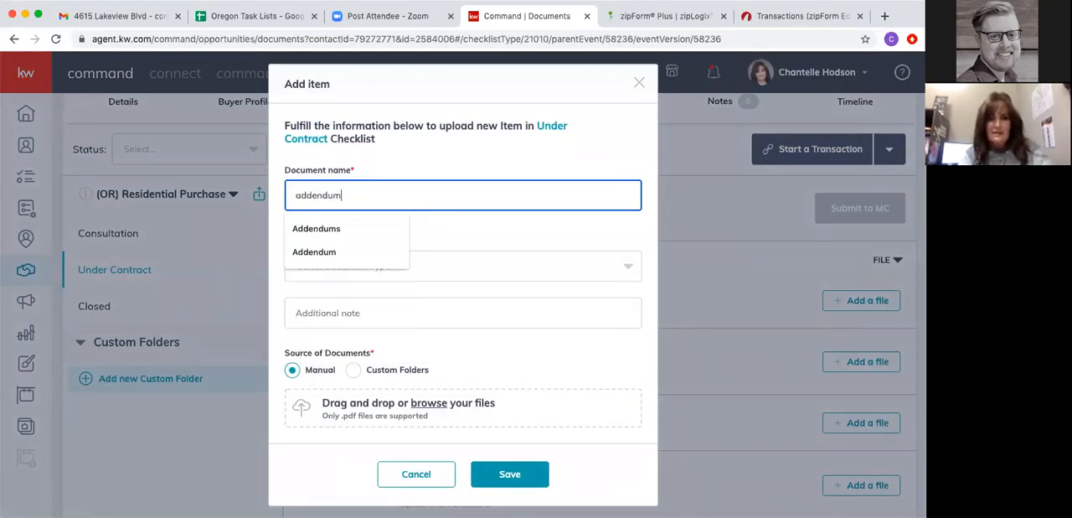
pyautogui.click(375, 242)
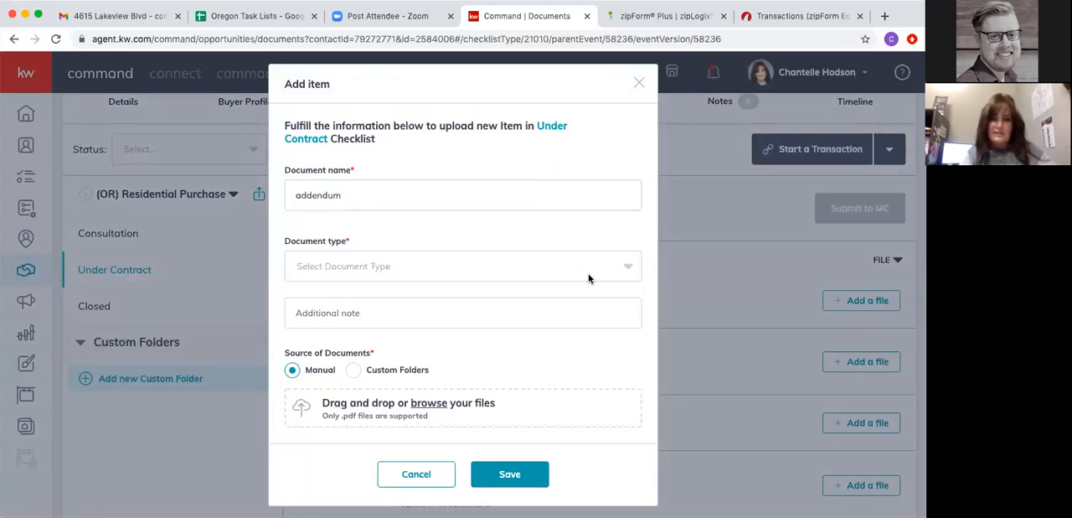
pyautogui.click(335, 265)
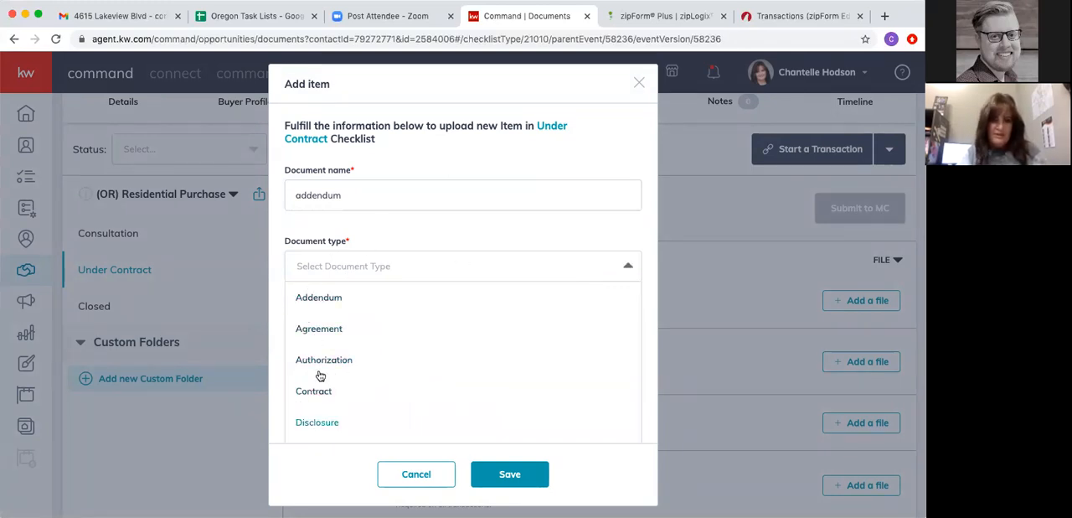
pyautogui.scroll(-2, 354, 377)
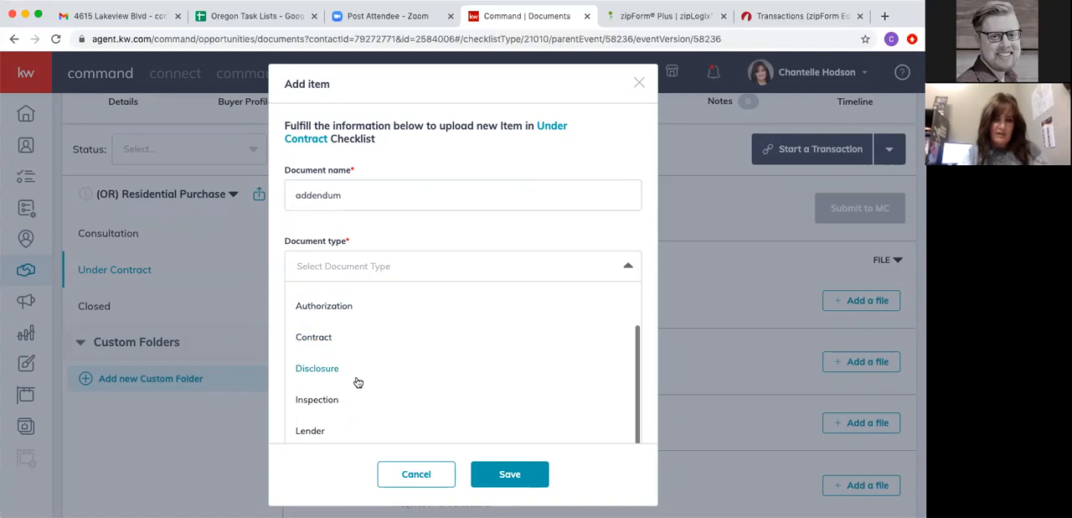
pyautogui.scroll(2, 318, 347)
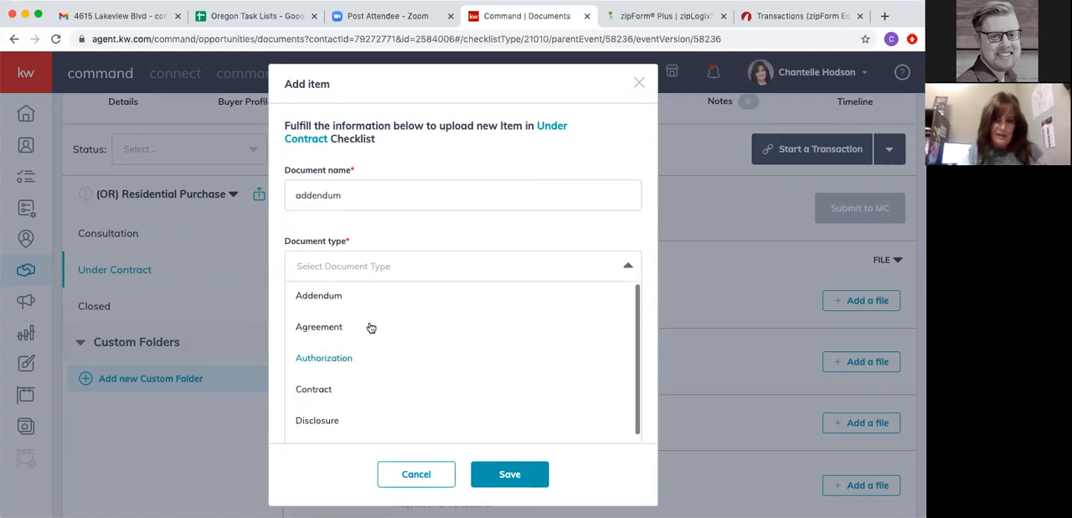
pyautogui.click(467, 242)
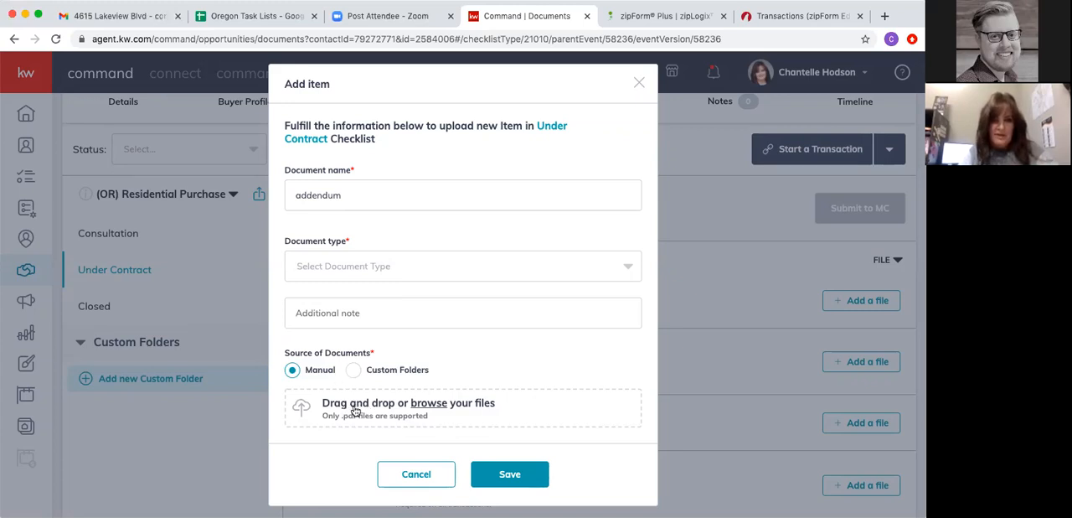
# - Switch to Gmail and download the sale agreement addendum PDF attached to the open email
pyautogui.click(101, 17)
pyautogui.scroll(-3, 293, 271)
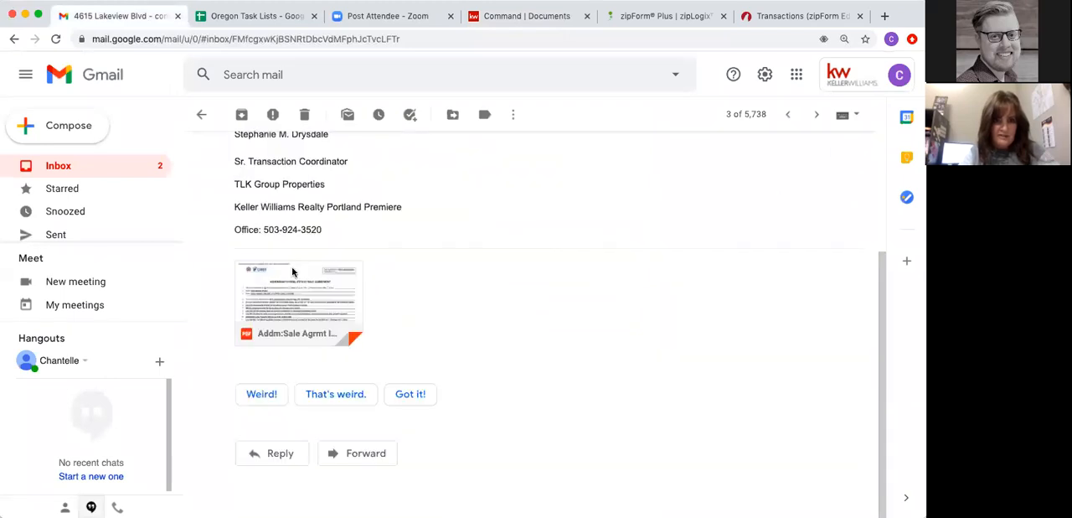
pyautogui.click(293, 304)
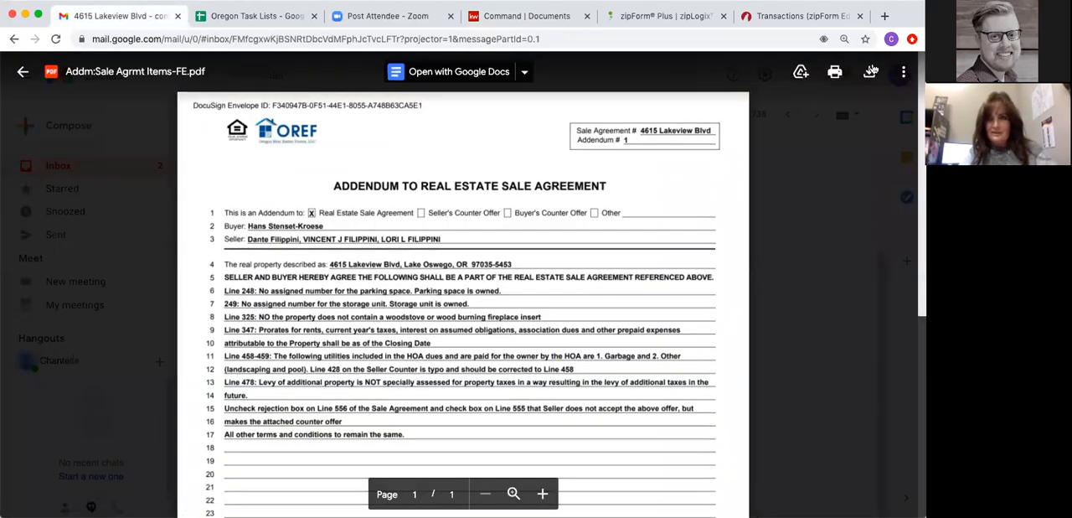
pyautogui.click(869, 74)
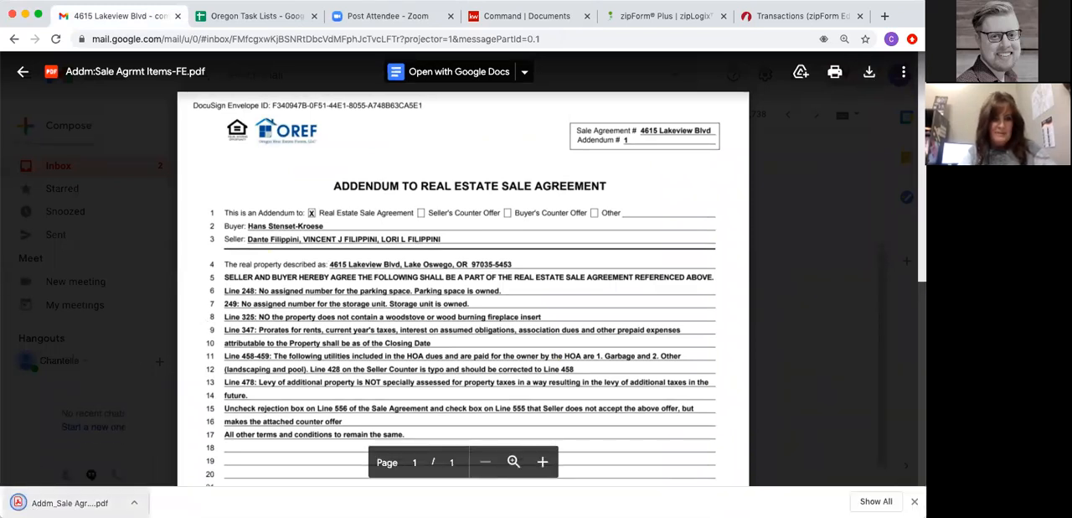
# - Return to Command, attach Addm_Sale Agrmt Items-FE.pdf to the "addendum" item, set its document type to Addendum, and save it
pyautogui.click(515, 17)
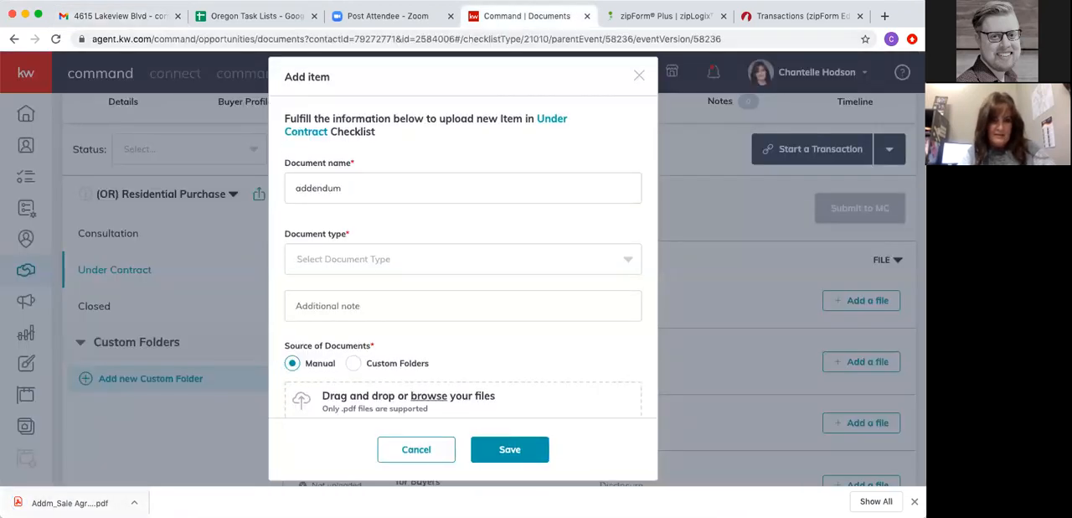
pyautogui.moveTo(67, 503); pyautogui.dragTo(369, 407)
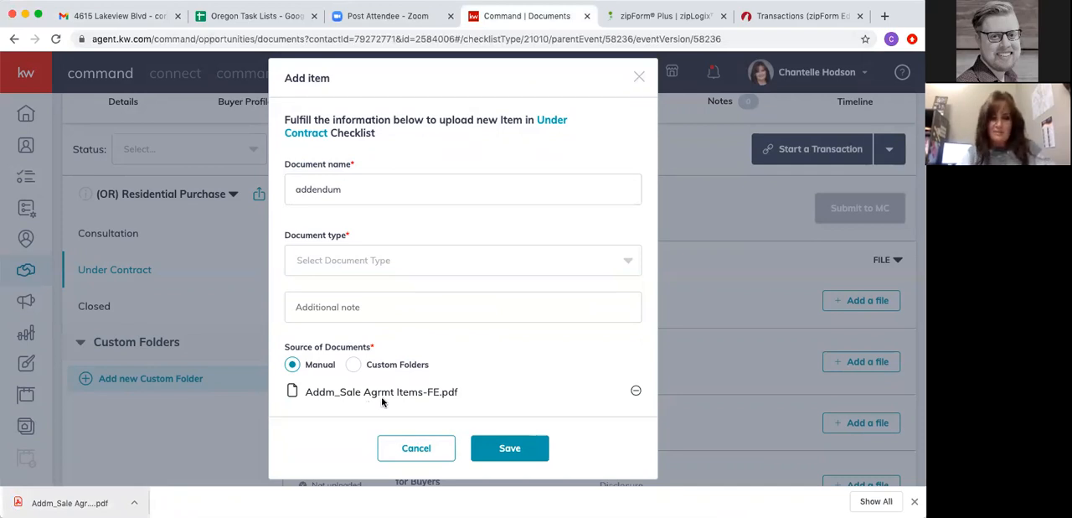
pyautogui.click(513, 450)
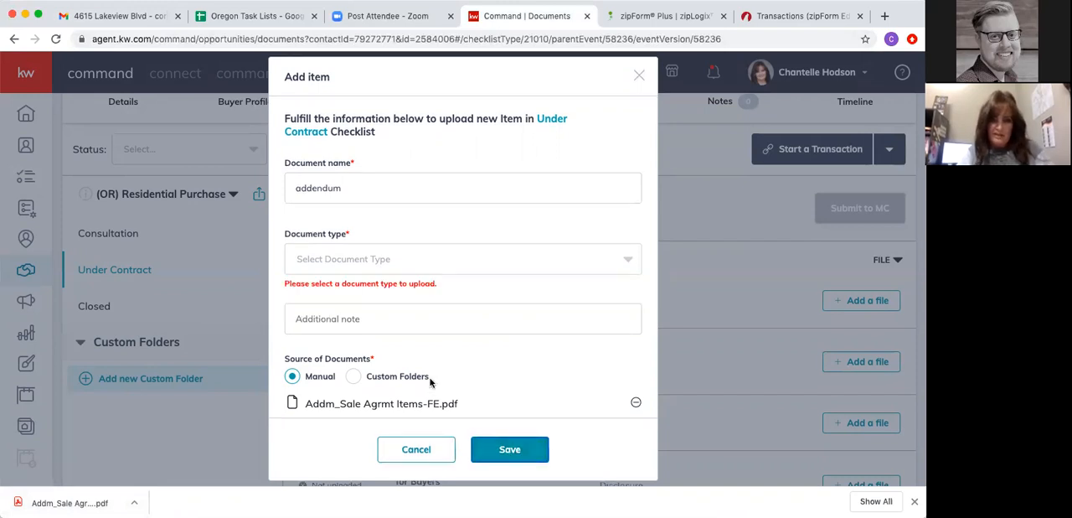
pyautogui.click(327, 253)
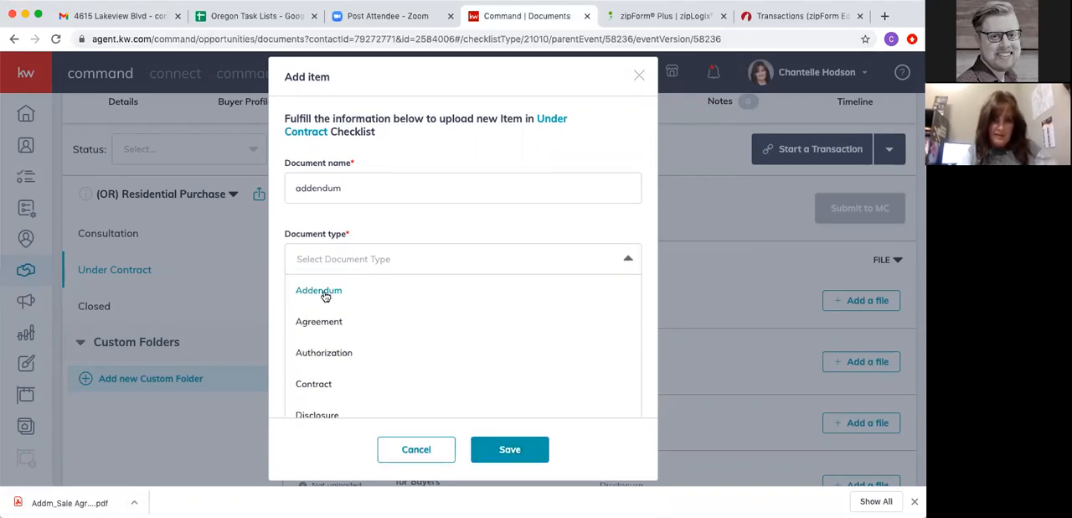
pyautogui.click(325, 292)
pyautogui.click(514, 459)
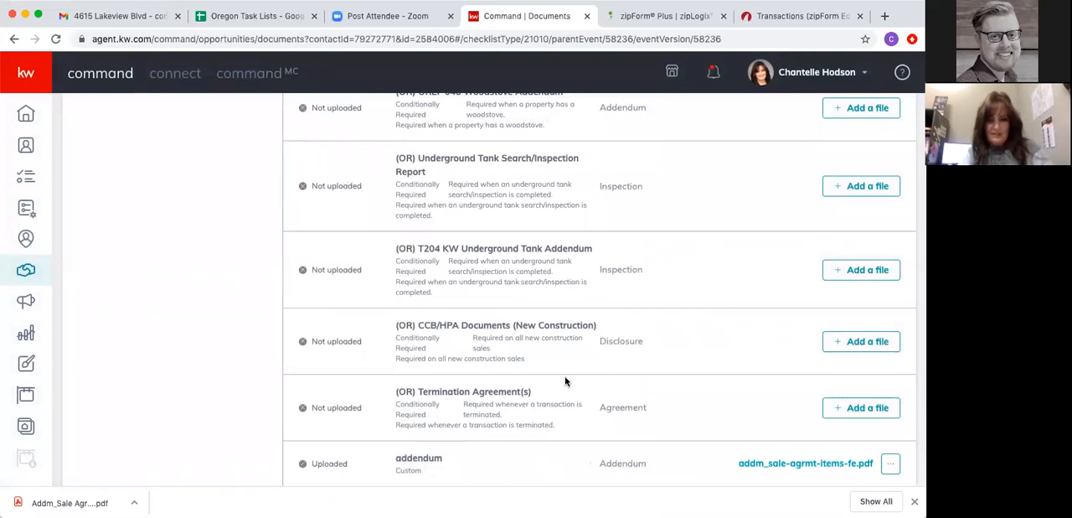
# - Look at the form for attaching multiple files and browse for a Purchase and Sale Agreement file without attaching anything
pyautogui.scroll(20, 566, 381)
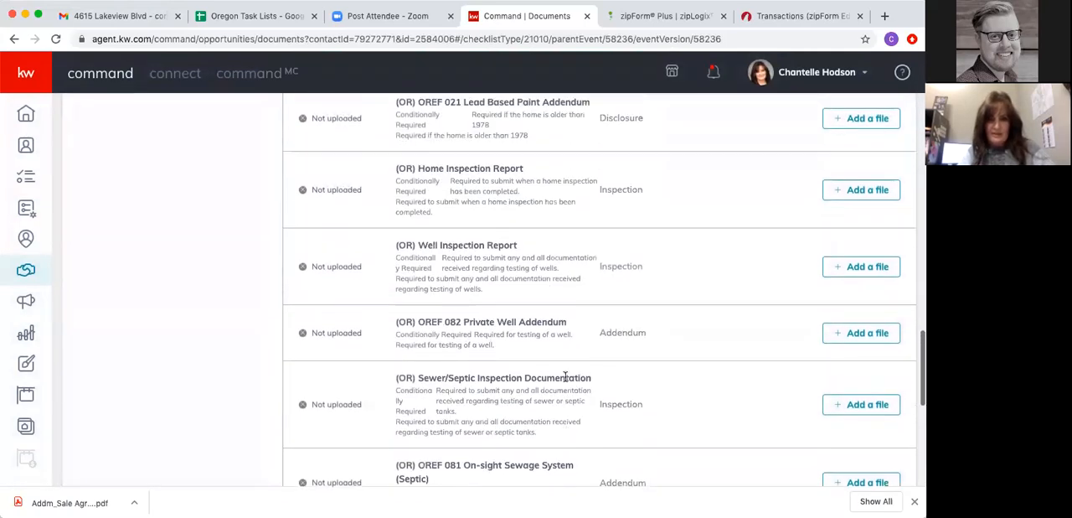
pyautogui.scroll(10, 565, 381)
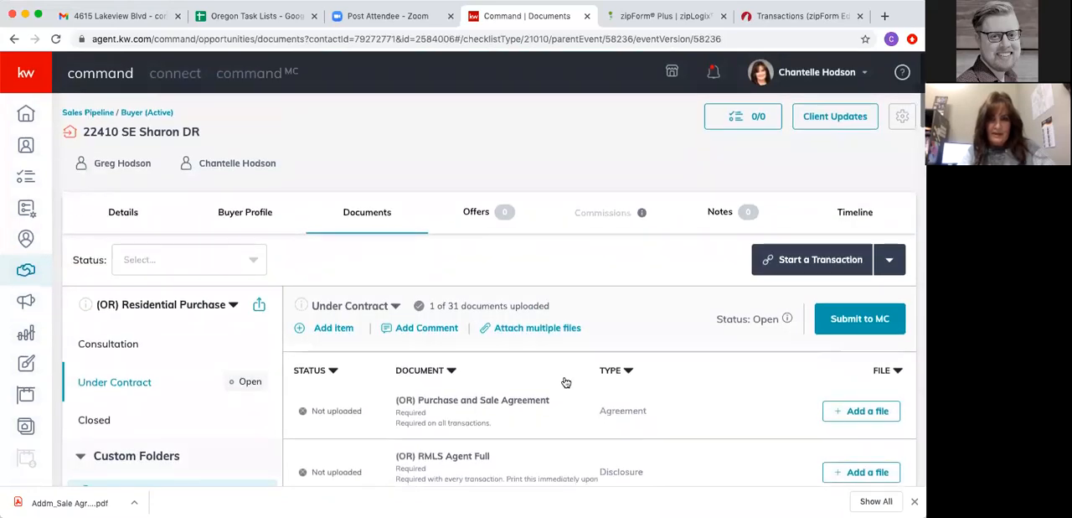
pyautogui.click(531, 329)
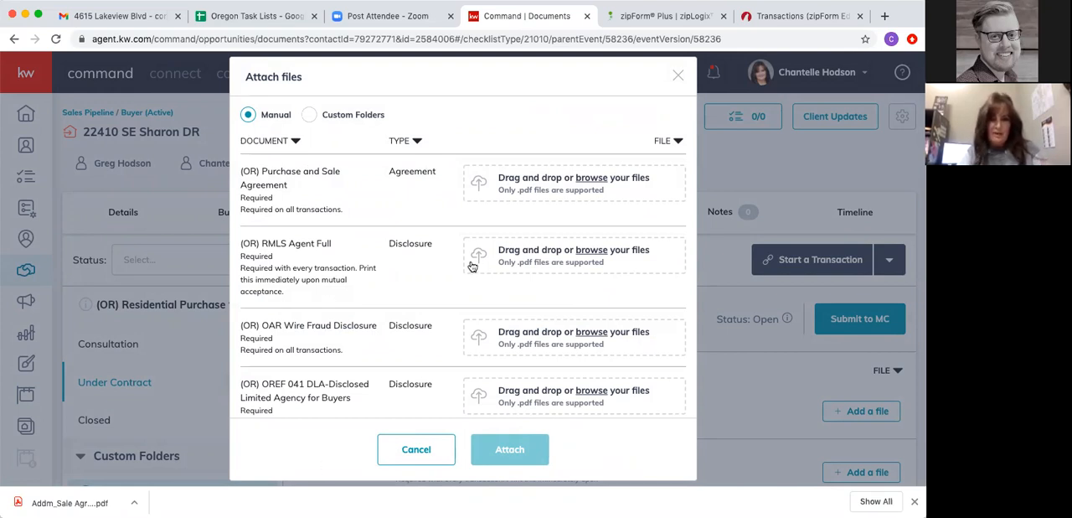
pyautogui.click(543, 184)
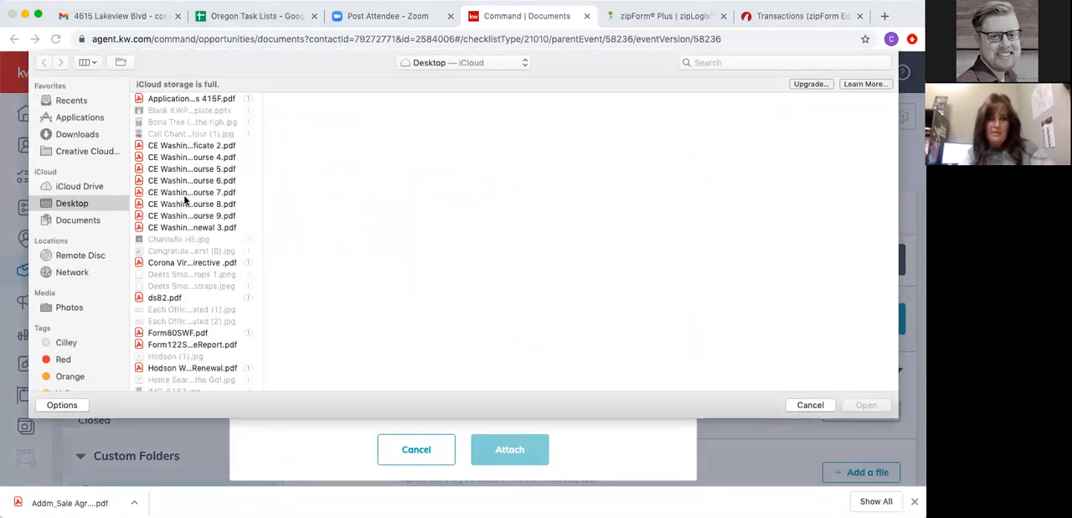
pyautogui.click(810, 405)
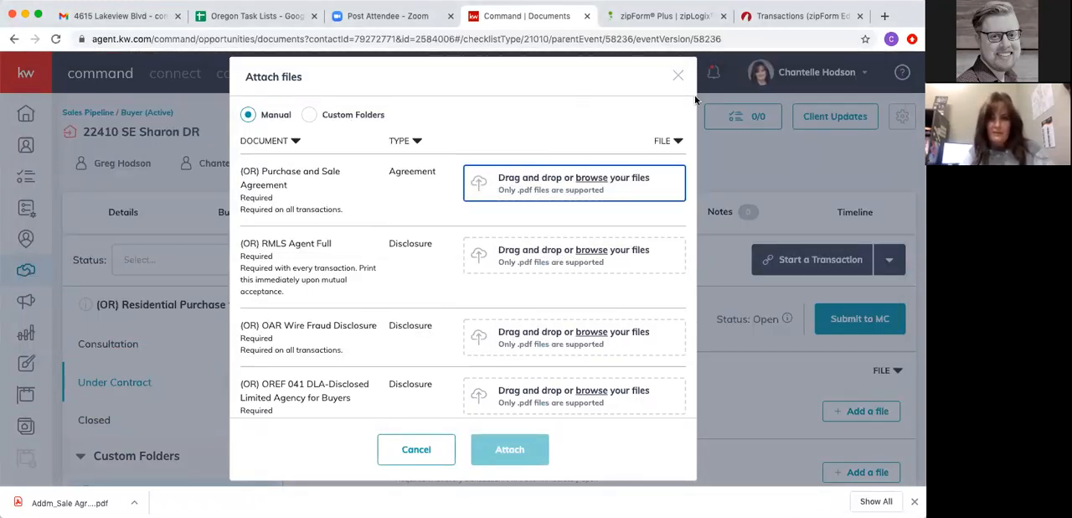
pyautogui.click(679, 78)
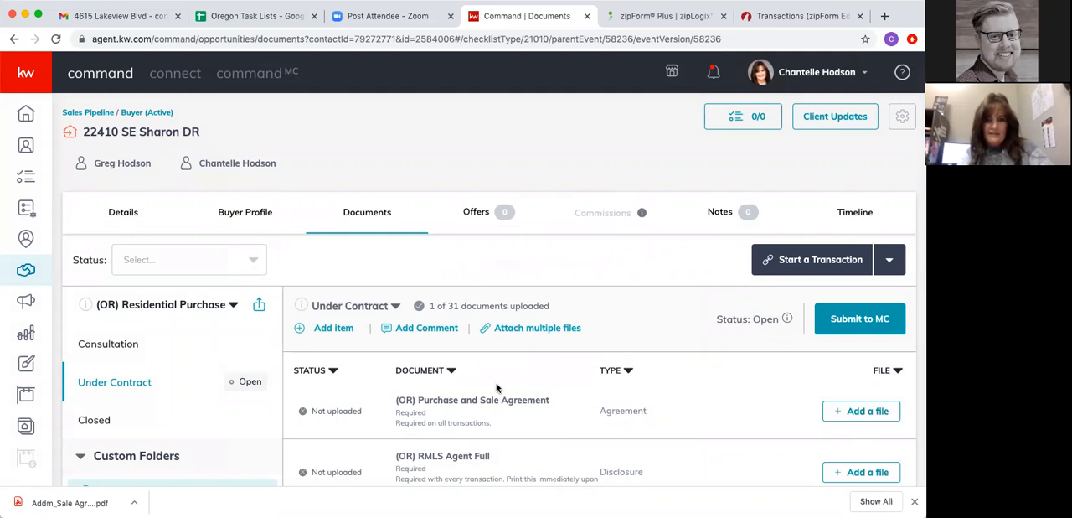
# - Assign Addm_Sale Agrmt Items-FE.pdf to the (OR) Purchase and Sale Agreement item and view the options for the uploaded file
pyautogui.click(852, 413)
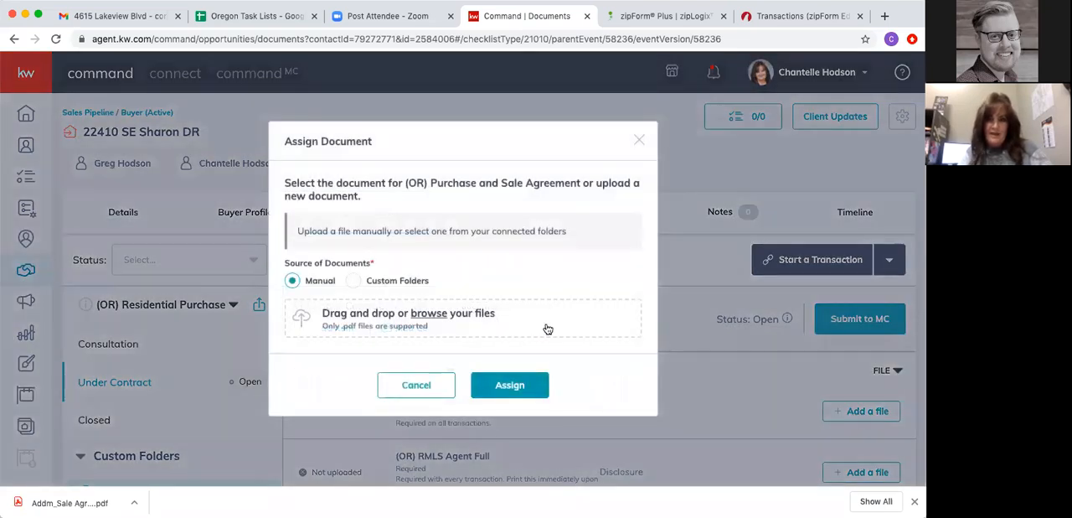
pyautogui.moveTo(70, 503); pyautogui.dragTo(427, 319)
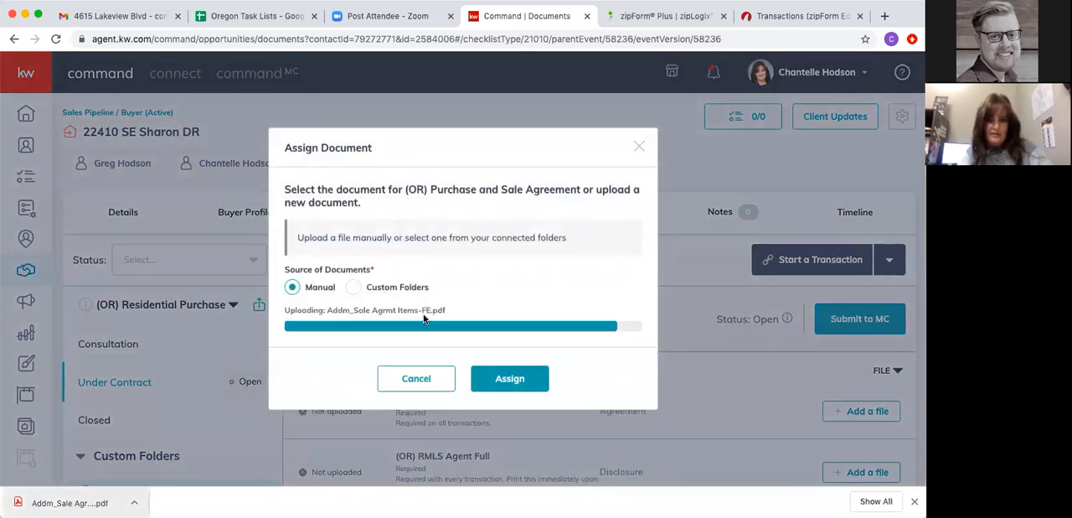
pyautogui.click(511, 374)
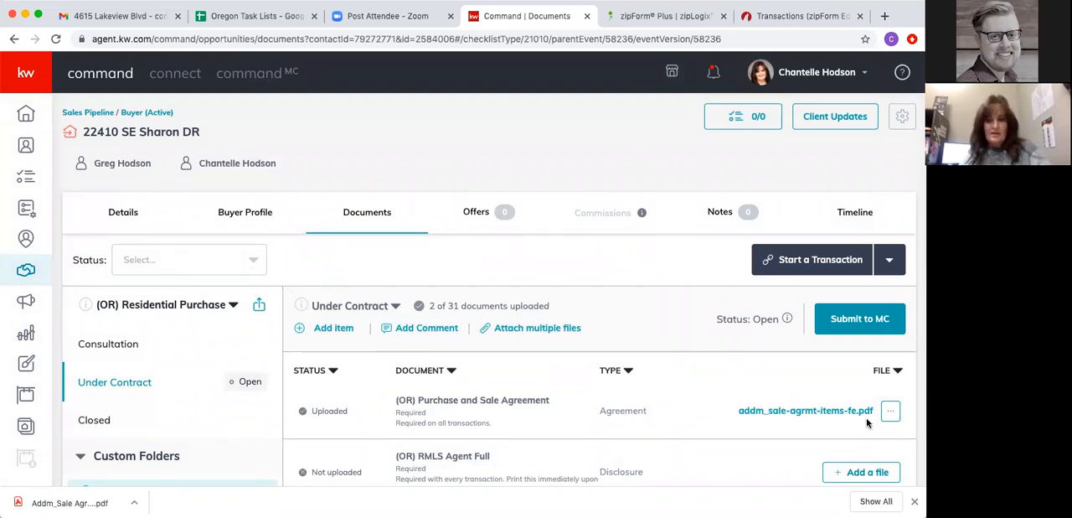
pyautogui.click(891, 412)
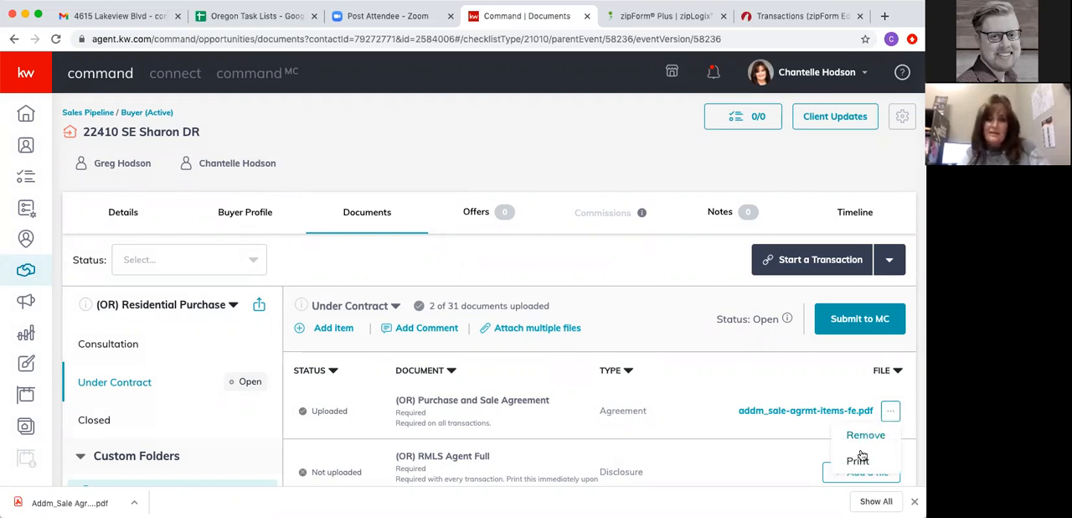
pyautogui.scroll(-2, 861, 459)
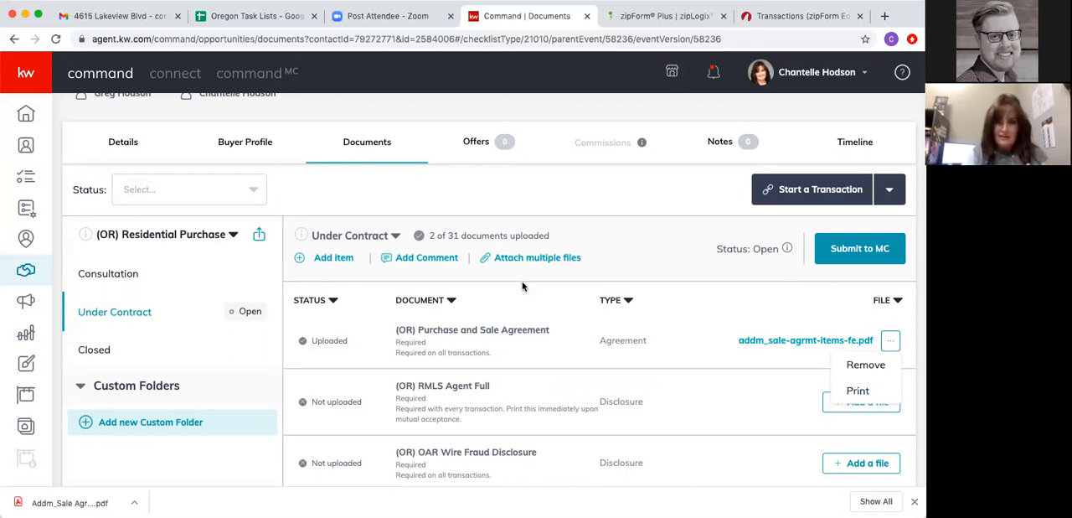
pyautogui.click(778, 303)
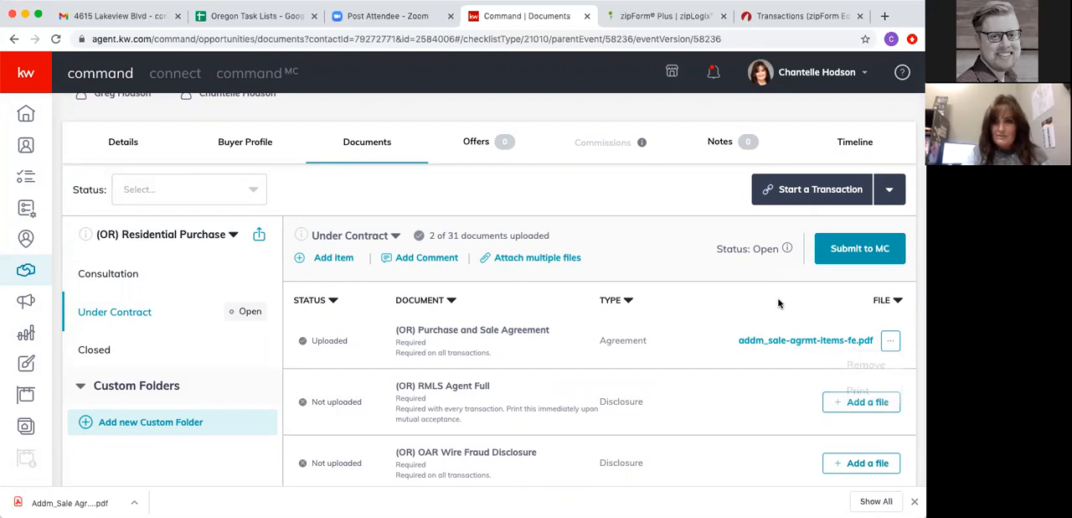
# - Submit the Under Contract checklist to the MC for review
pyautogui.click(857, 250)
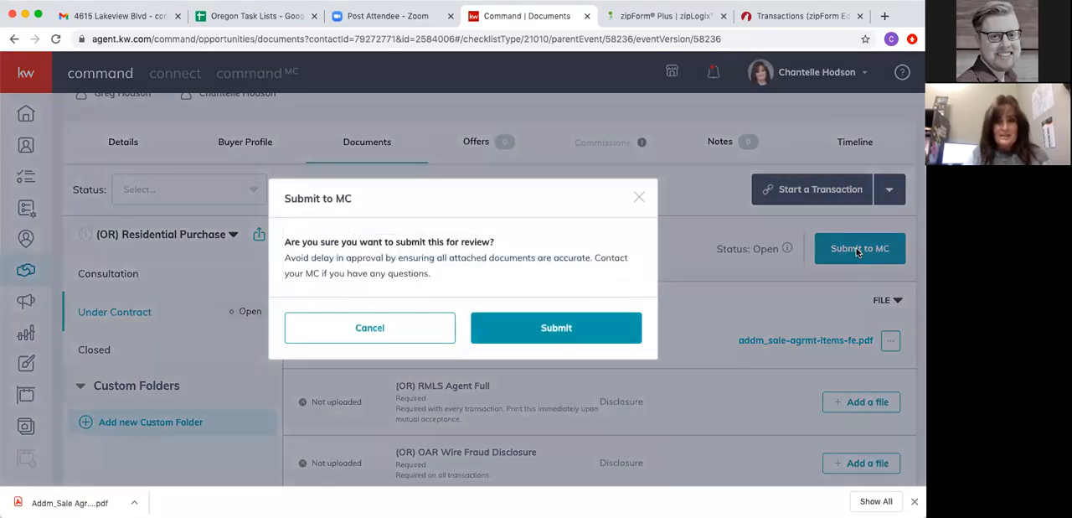
pyautogui.click(558, 328)
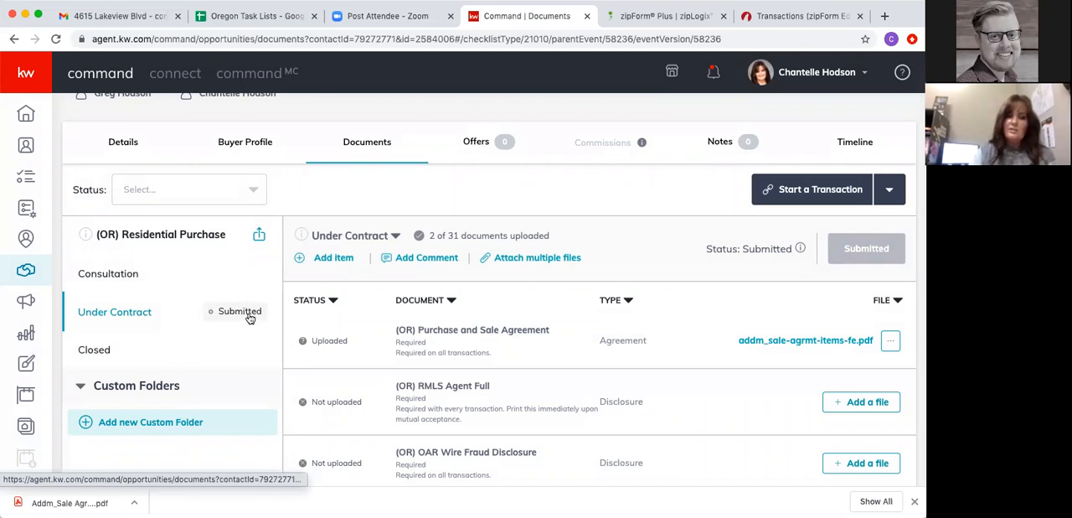
# - In a new browser tab, load the KW agent site and open the Compliance Requests under CommandMC's Opportunities
pyautogui.click(885, 16)
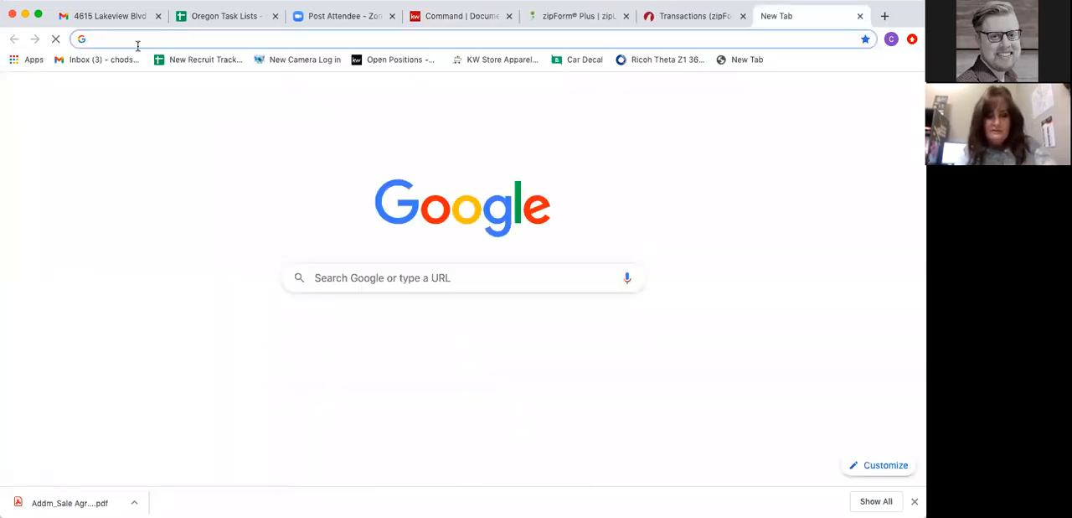
pyautogui.write('agent')
pyautogui.press('Return')
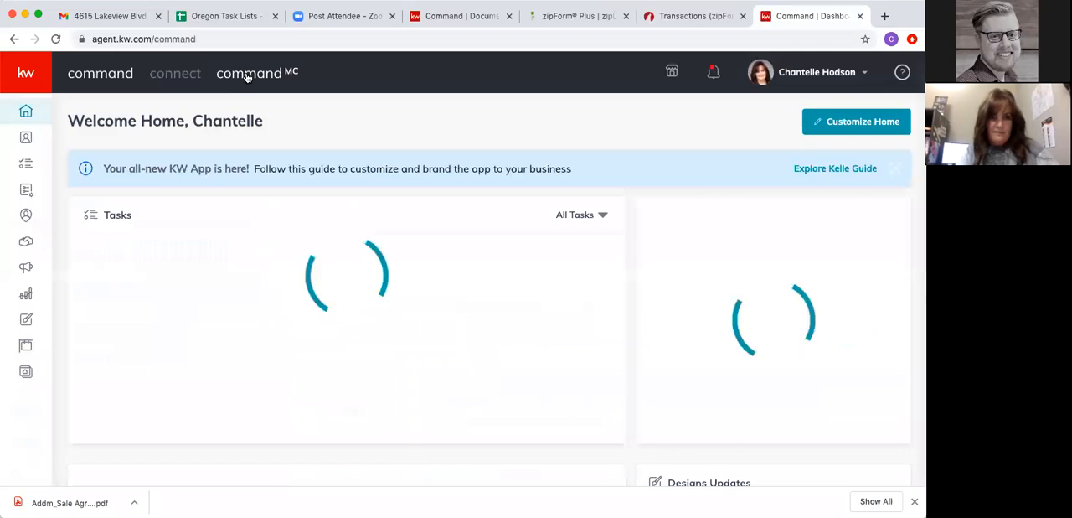
pyautogui.click(253, 77)
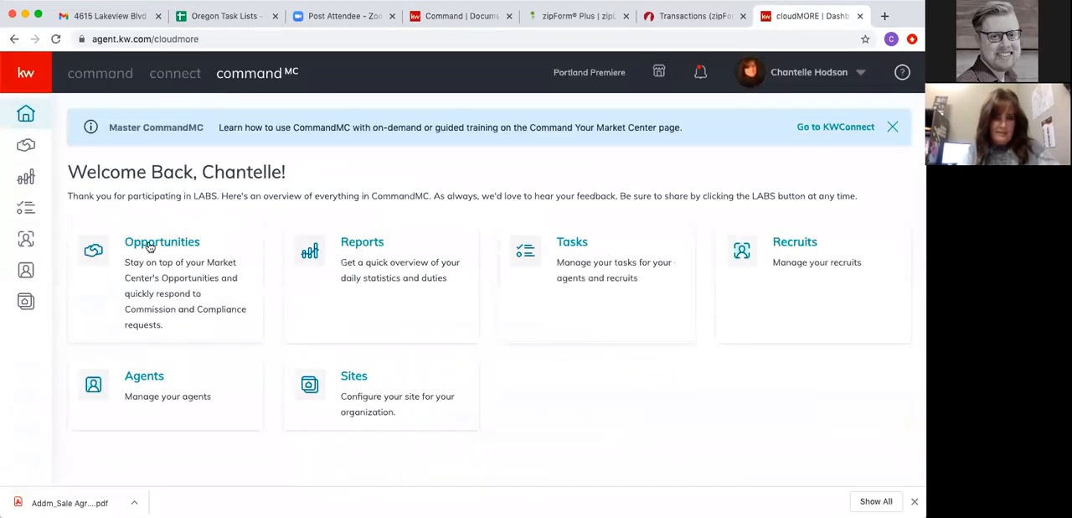
pyautogui.click(144, 242)
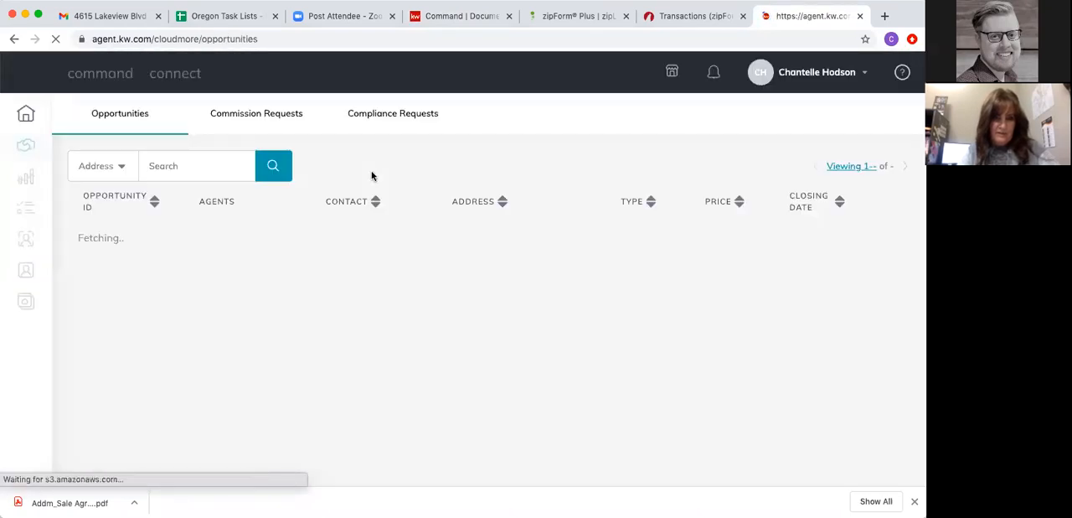
pyautogui.click(388, 117)
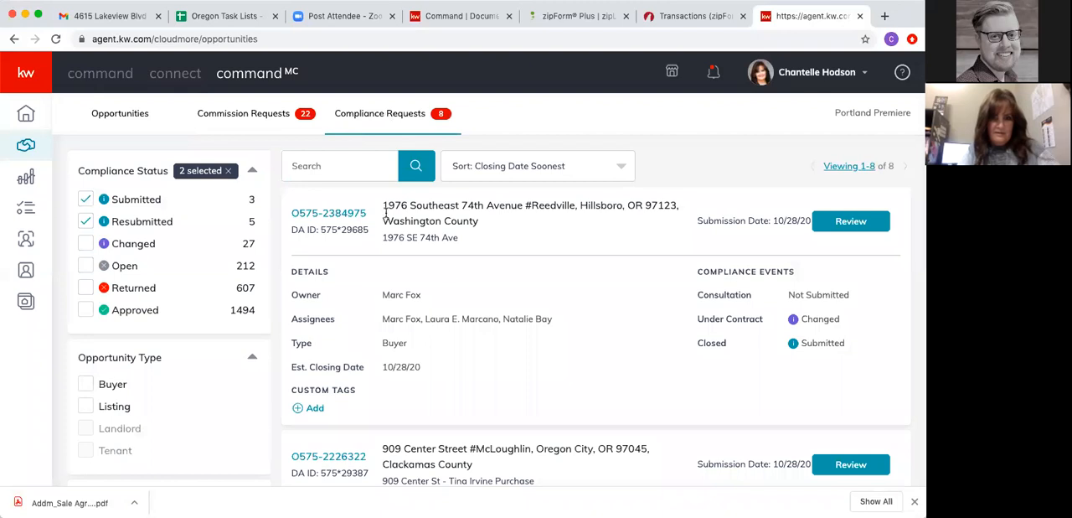
# - Find the newly submitted buyer opportunity among the compliance requests and open it for review
pyautogui.scroll(-3, 451, 271)
pyautogui.scroll(-12, 451, 272)
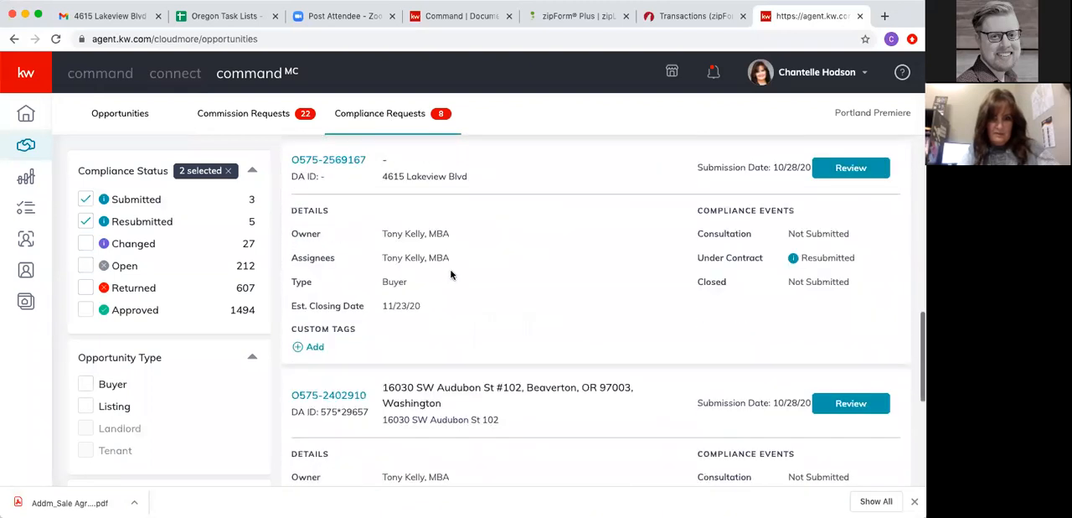
pyautogui.scroll(10, 450, 273)
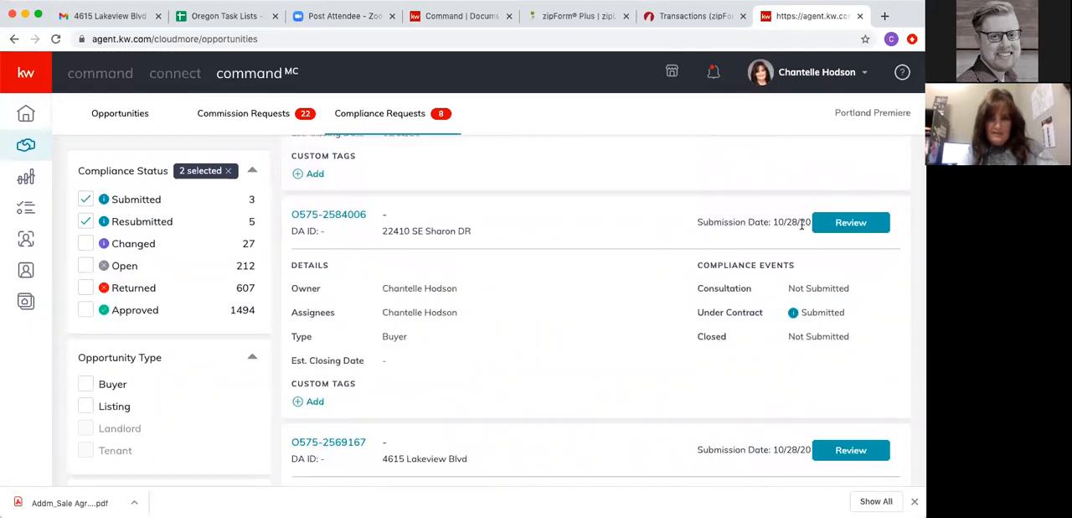
pyautogui.click(846, 227)
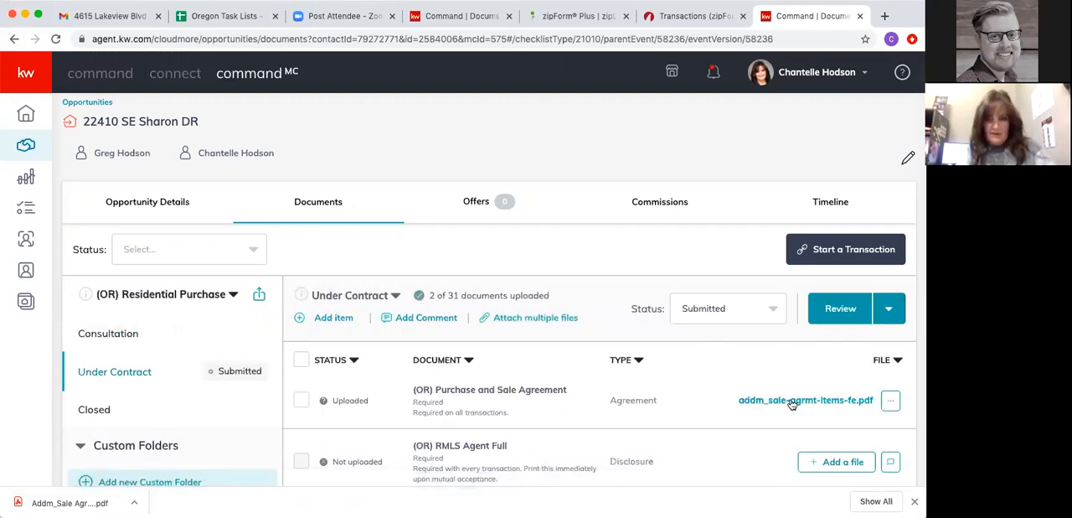
# - Reject the submitted Purchase and Sale Agreement file with the reason "sd;lfnas;df'os" and check the rejection note on the checklist
pyautogui.click(791, 401)
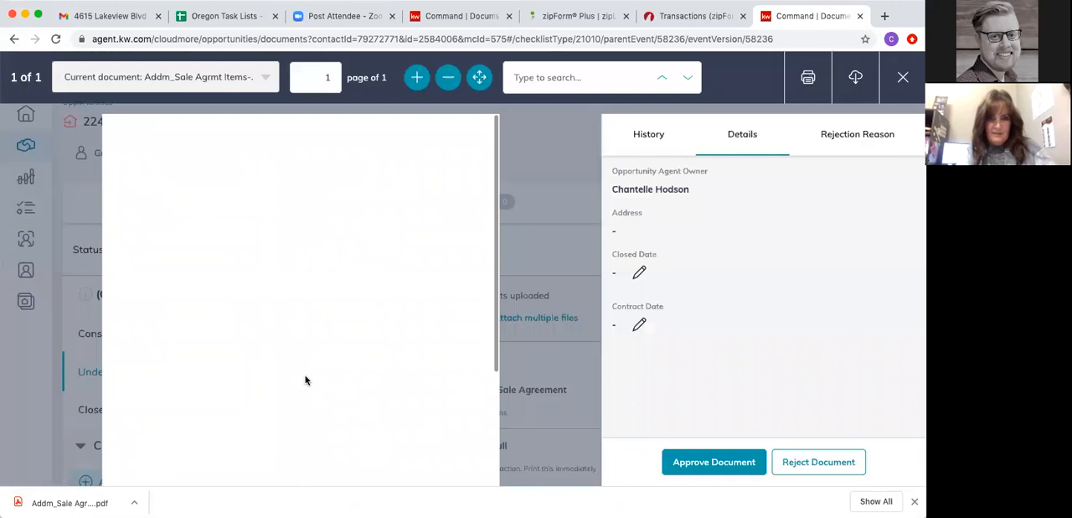
pyautogui.scroll(-5, 308, 380)
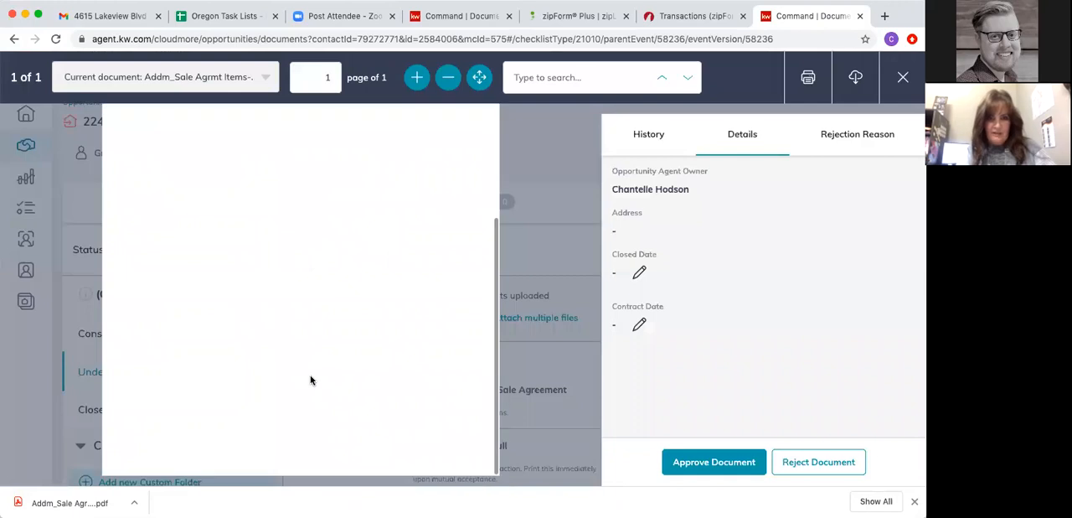
pyautogui.click(817, 460)
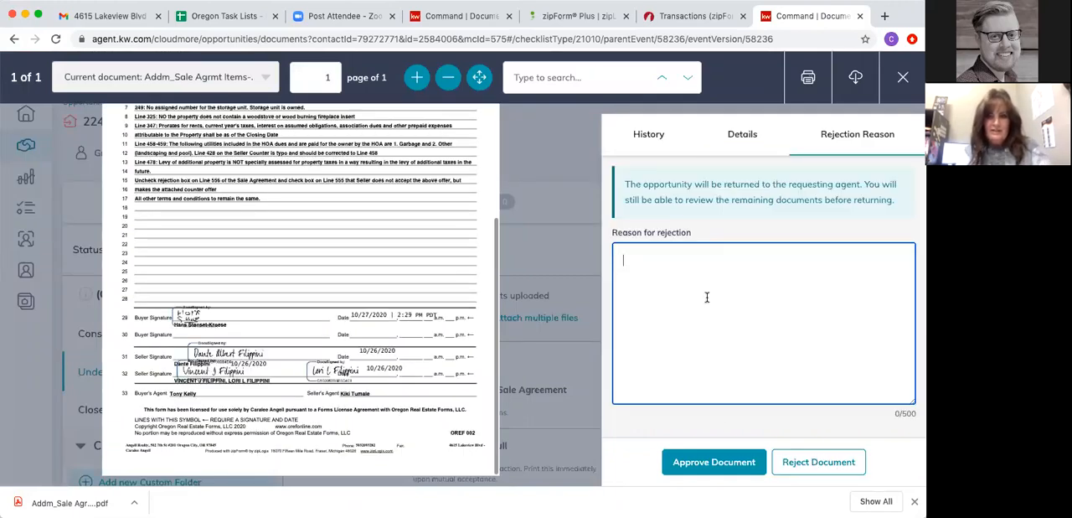
pyautogui.write("sd;lfnas;df'os")
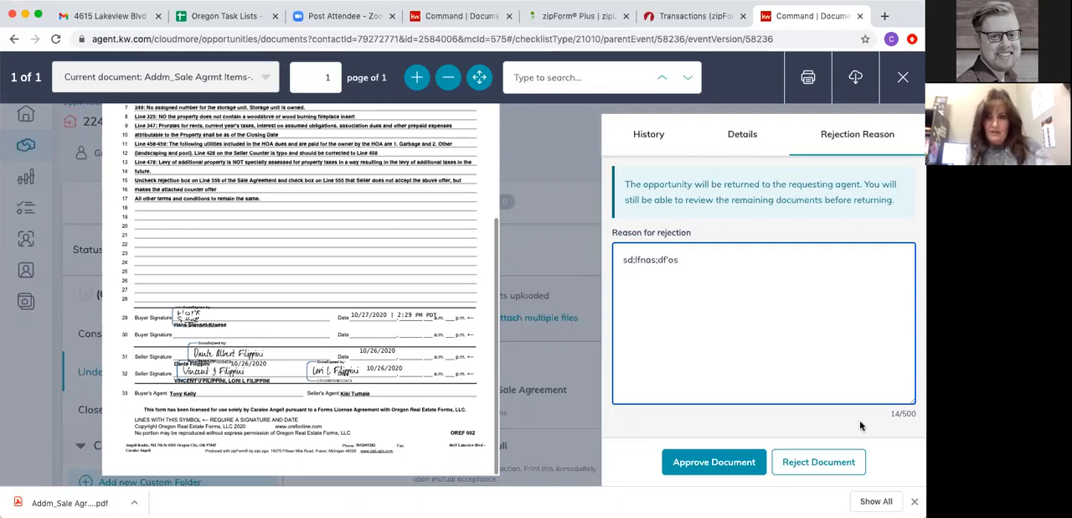
pyautogui.click(819, 459)
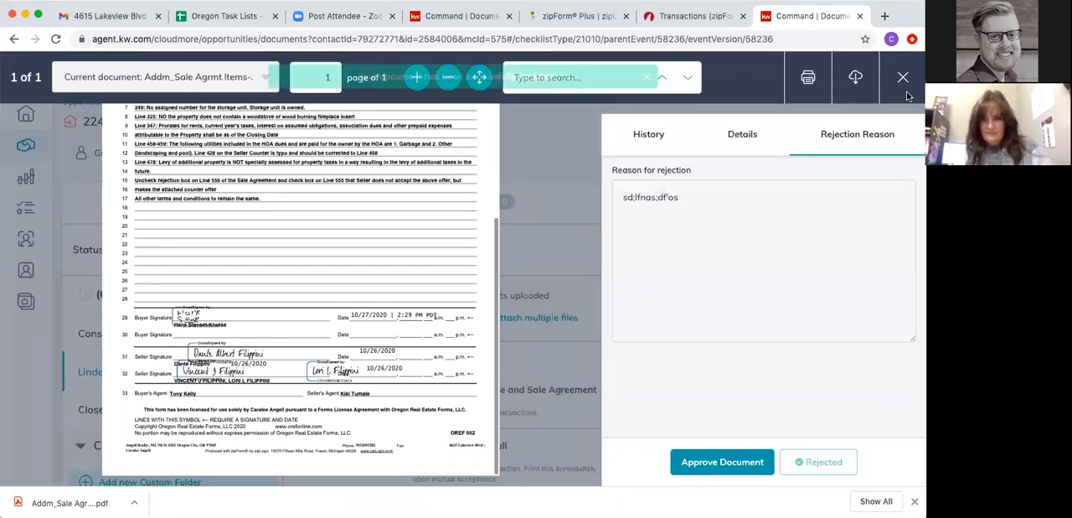
pyautogui.click(906, 89)
pyautogui.moveTo(420, 410)
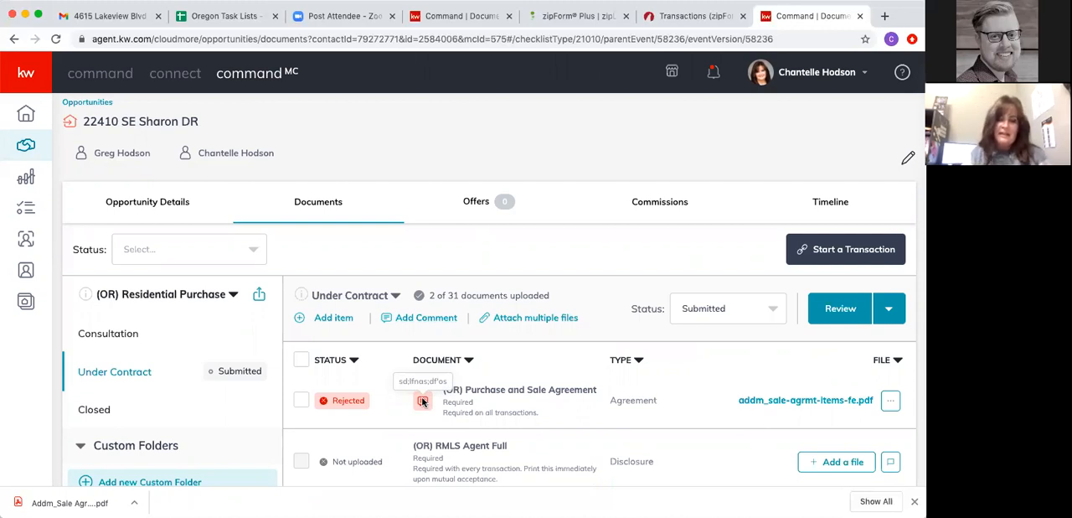
# - Add the comment ";sdlfjas;dfhoasdhif" to the Under Contract checklist
pyautogui.click(419, 317)
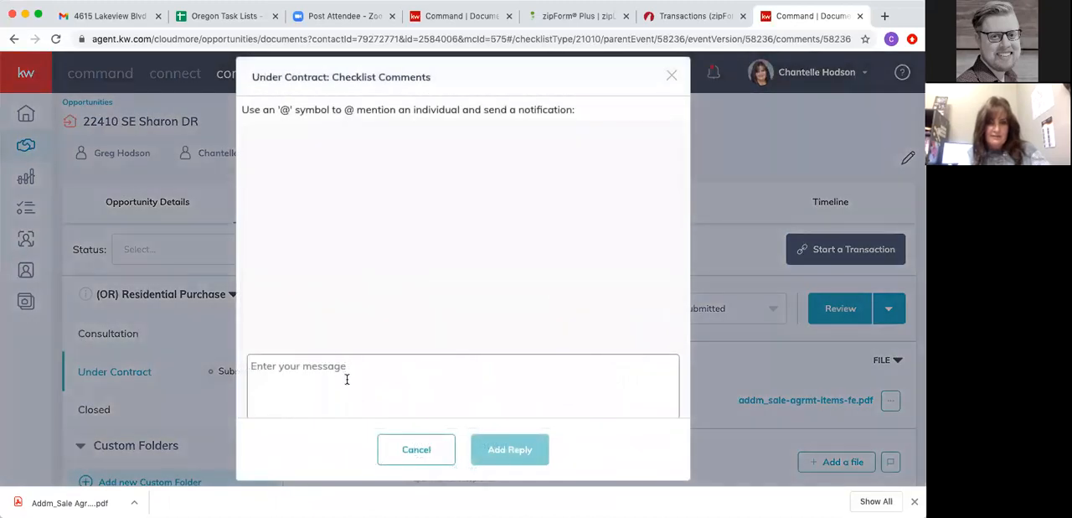
pyautogui.write('jsdlfjsa;dlfkasdlkf')
pyautogui.click(500, 444)
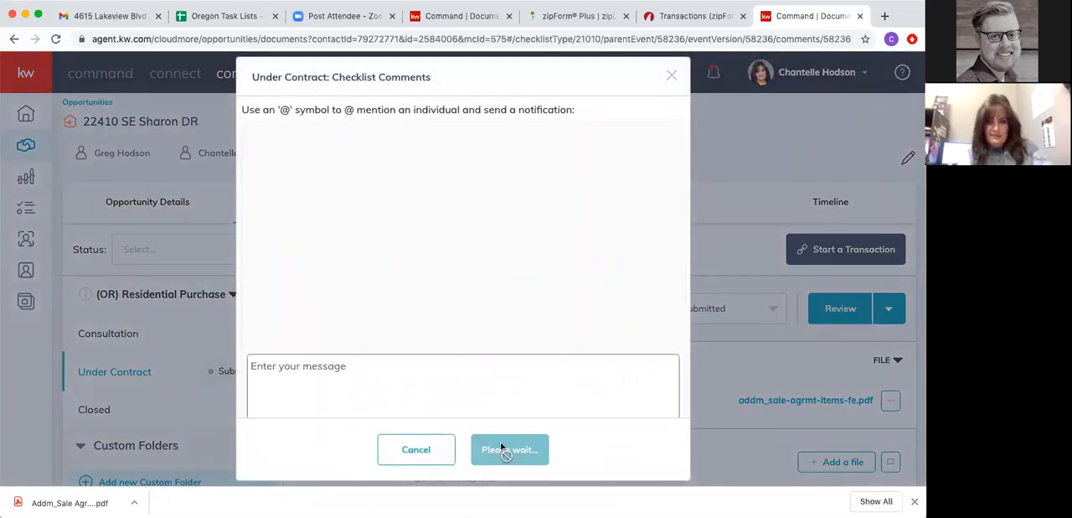
# - Close the checklist comments, switch to the agent's view of the opportunity, reload it, and read the comments on the Under Contract checklist
pyautogui.click(671, 79)
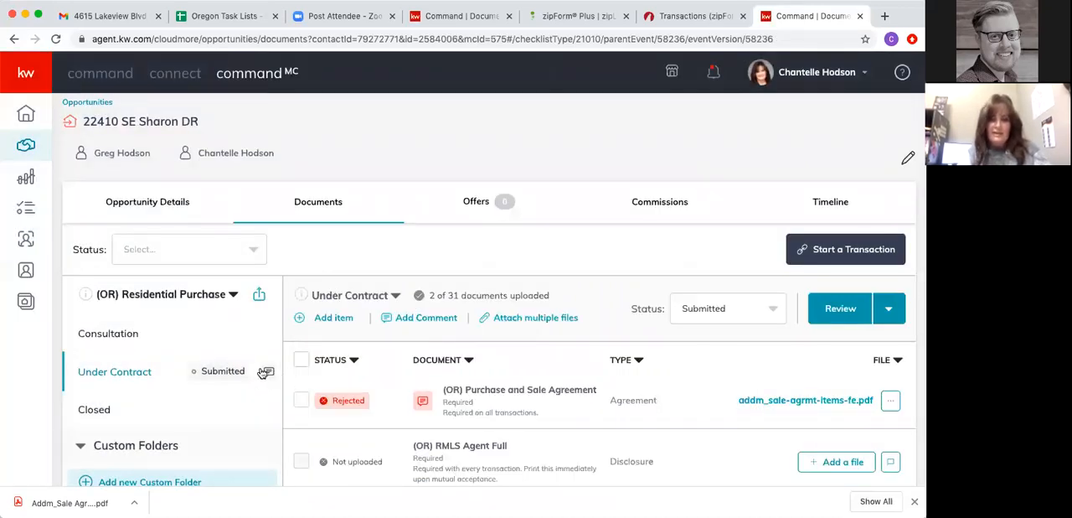
pyautogui.click(442, 19)
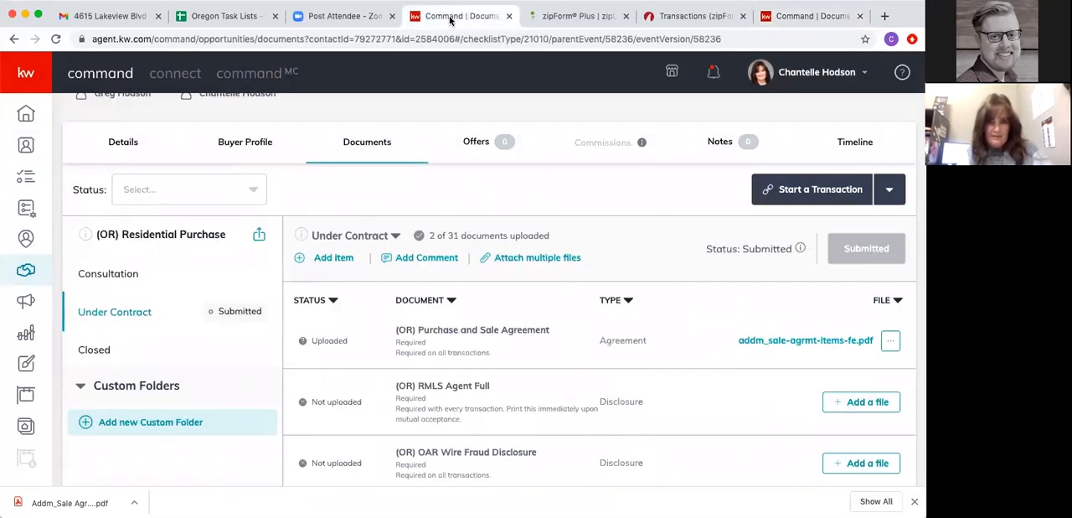
pyautogui.click(56, 39)
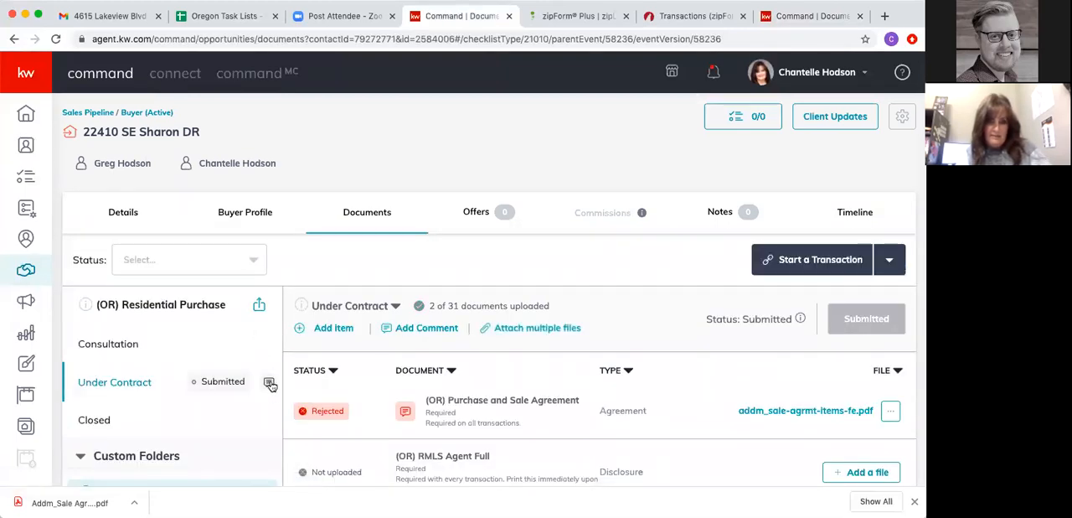
pyautogui.click(268, 382)
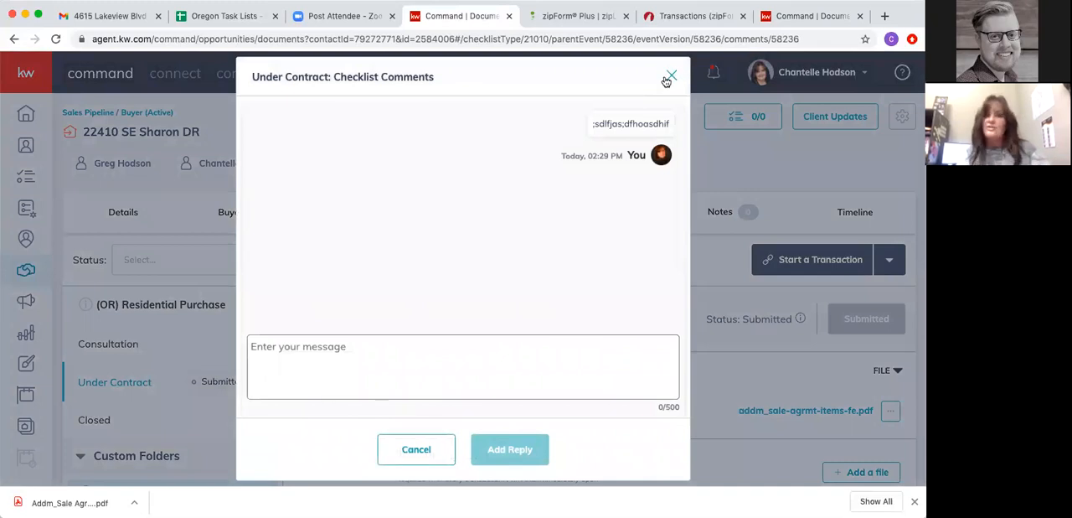
pyautogui.click(670, 78)
pyautogui.moveTo(407, 416)
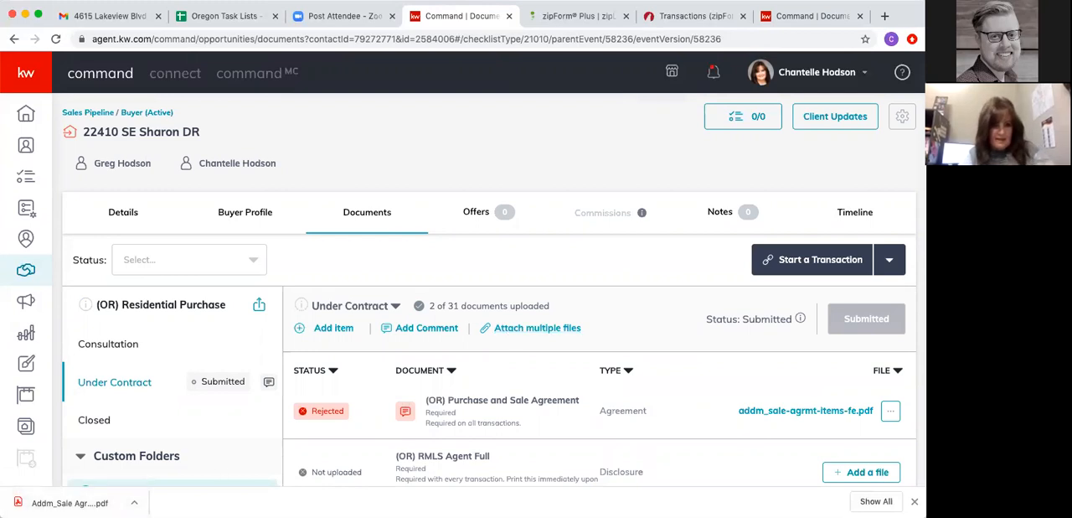
pyautogui.moveTo(70, 502); pyautogui.dragTo(592, 139)
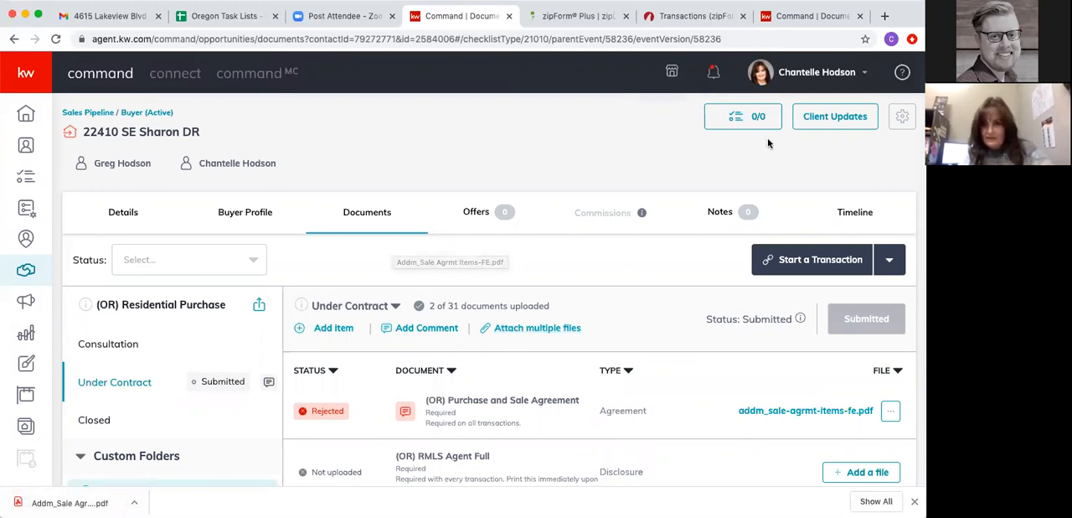
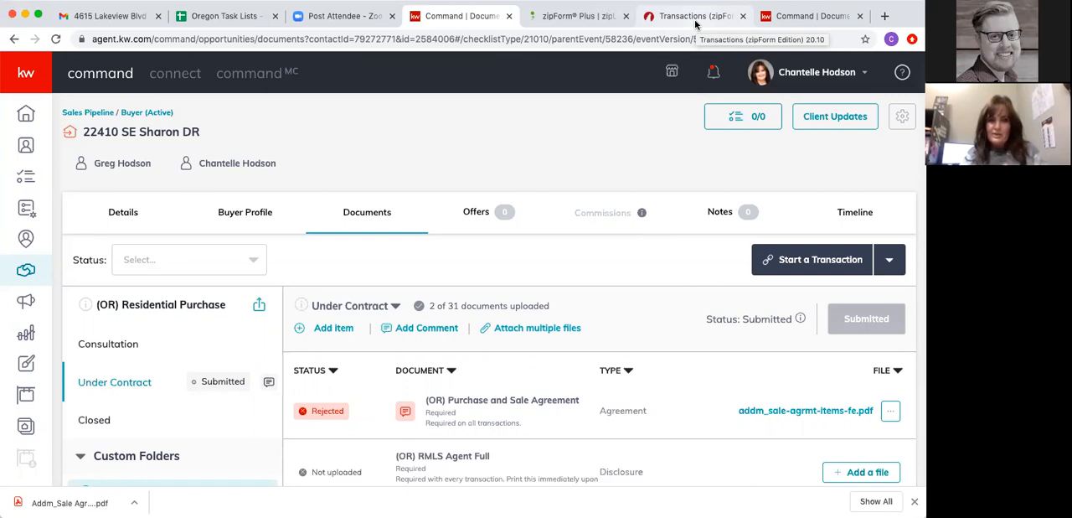
# - Start a DocuSign transaction for the buyer opportunity and sign in to DocuSign Rooms with the agent's account e-mail
pyautogui.click(814, 263)
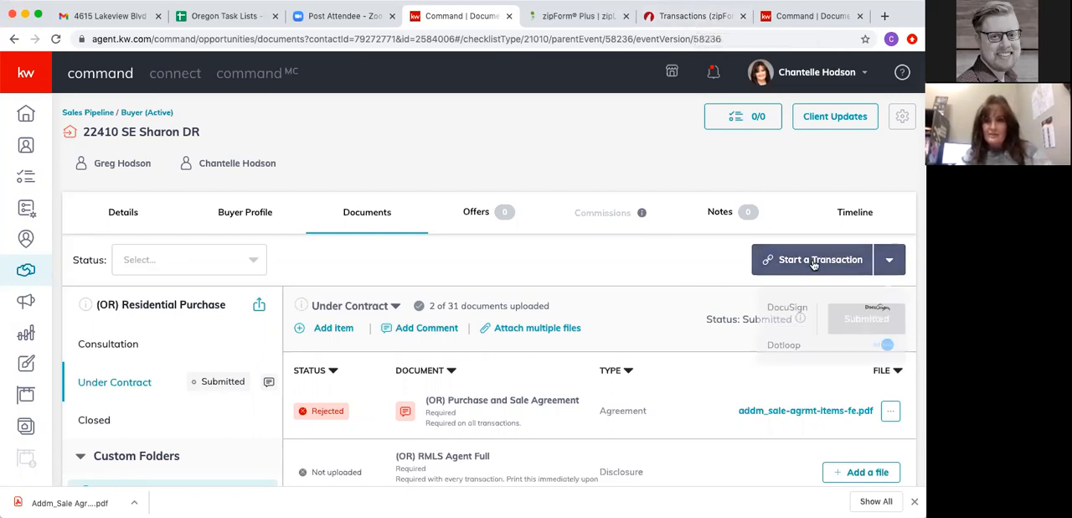
pyautogui.click(789, 308)
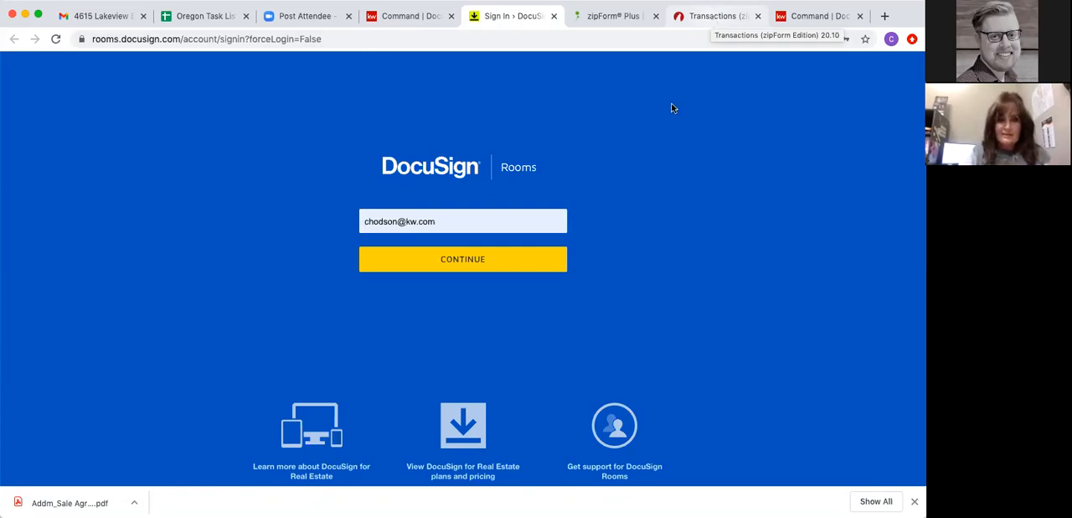
pyautogui.click(467, 261)
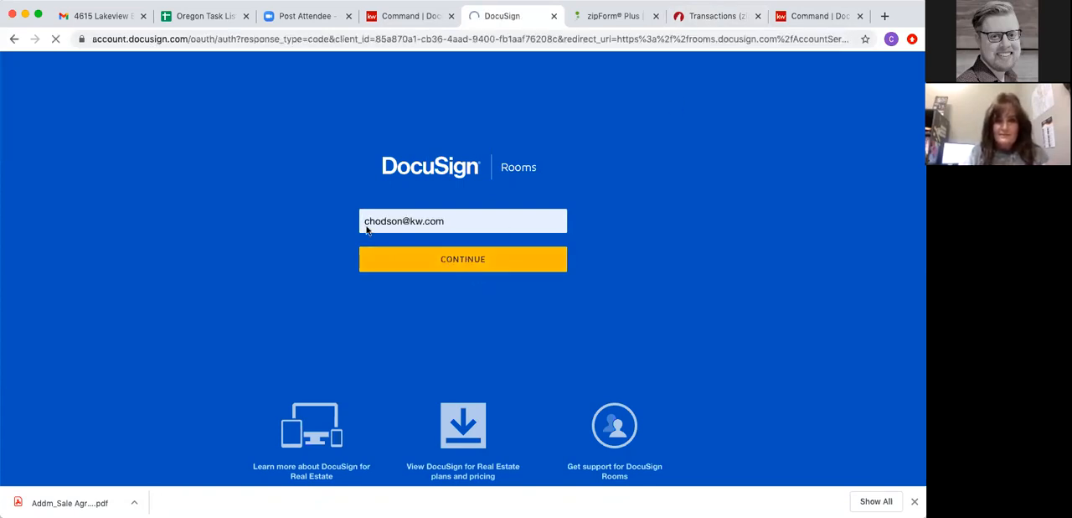
pyautogui.click(442, 233)
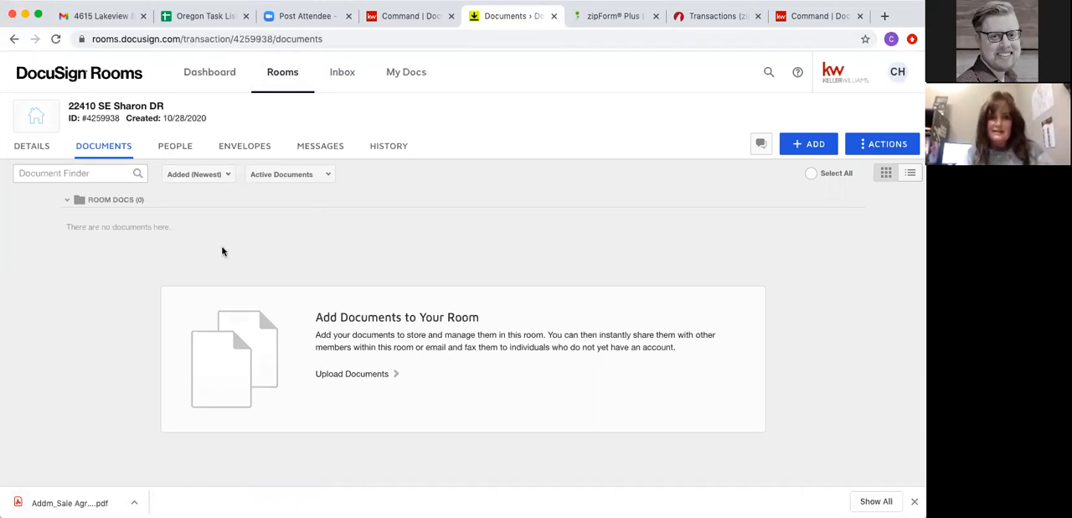
# - Fill in a room invitation with the client's e-mail and name, the Buy Side transaction side and the Client role, and cancel it unsent
pyautogui.click(175, 148)
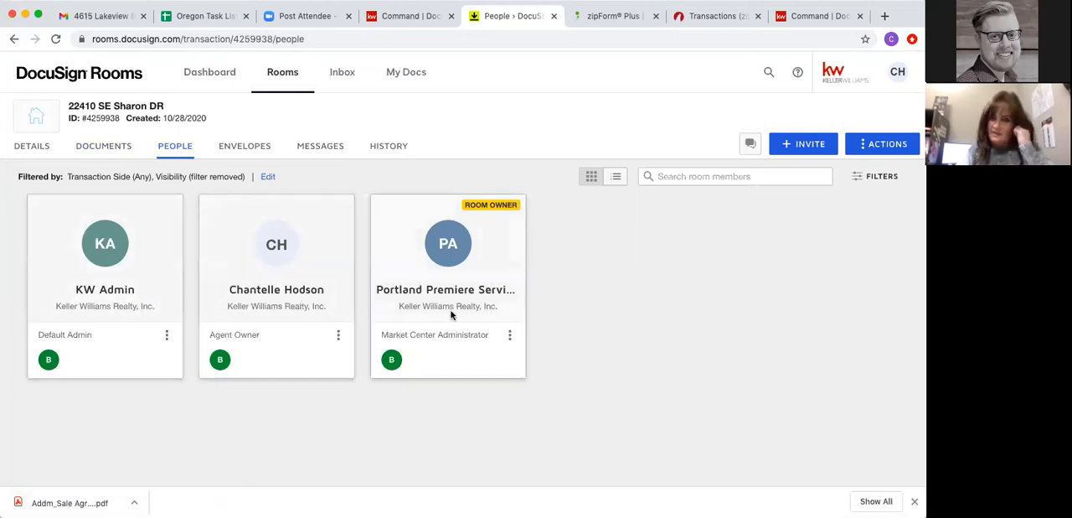
pyautogui.click(798, 146)
pyautogui.click(375, 163)
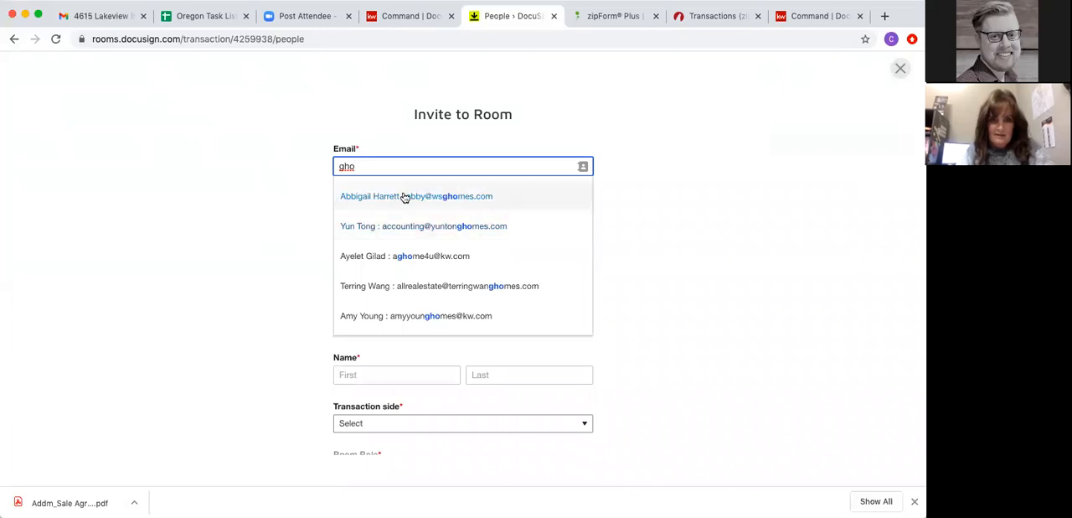
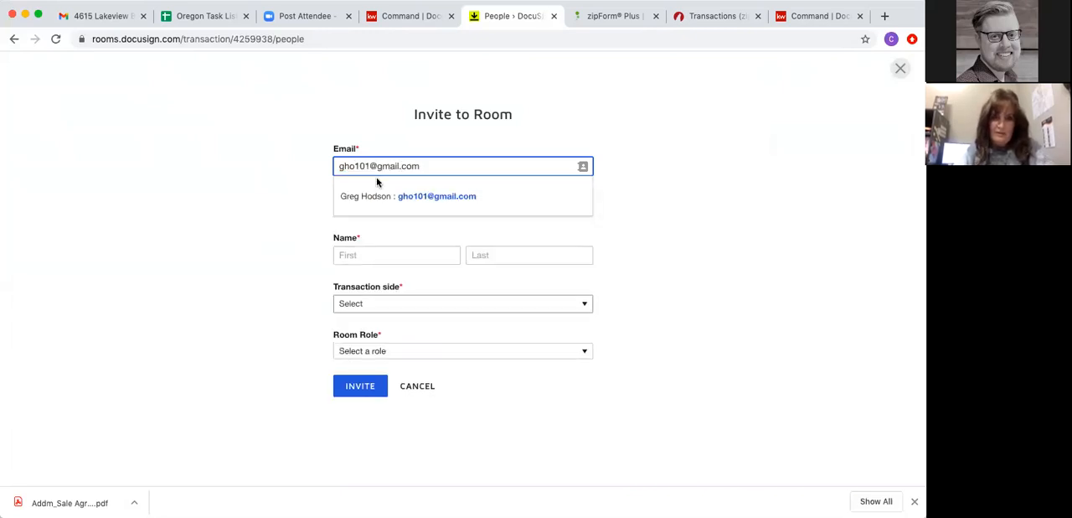
pyautogui.click(385, 196)
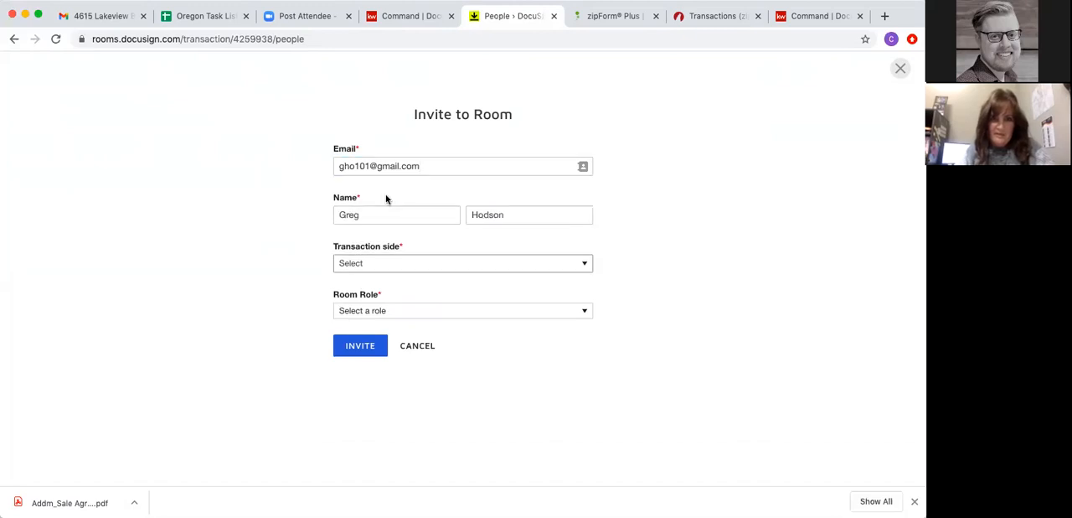
pyautogui.click(370, 262)
pyautogui.click(368, 282)
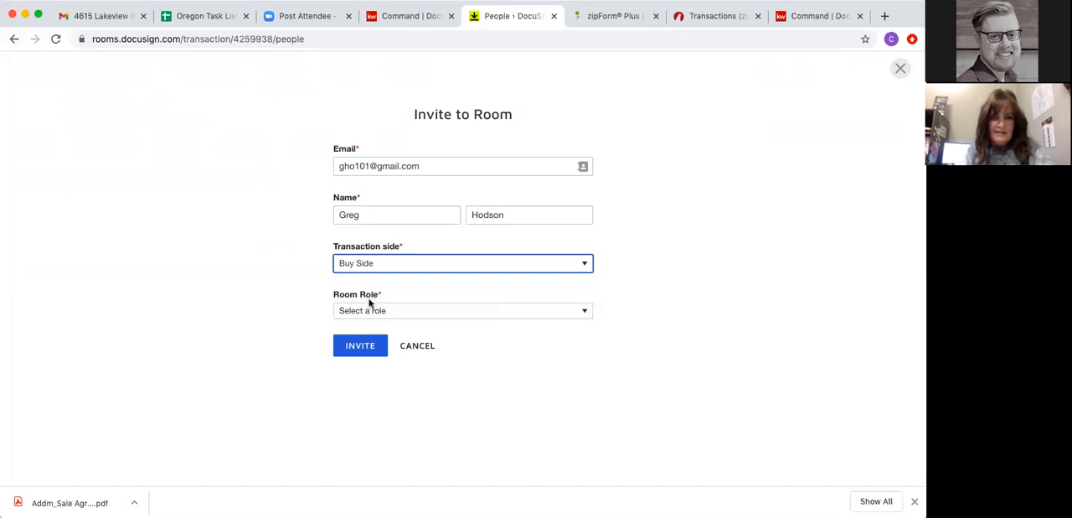
pyautogui.click(371, 311)
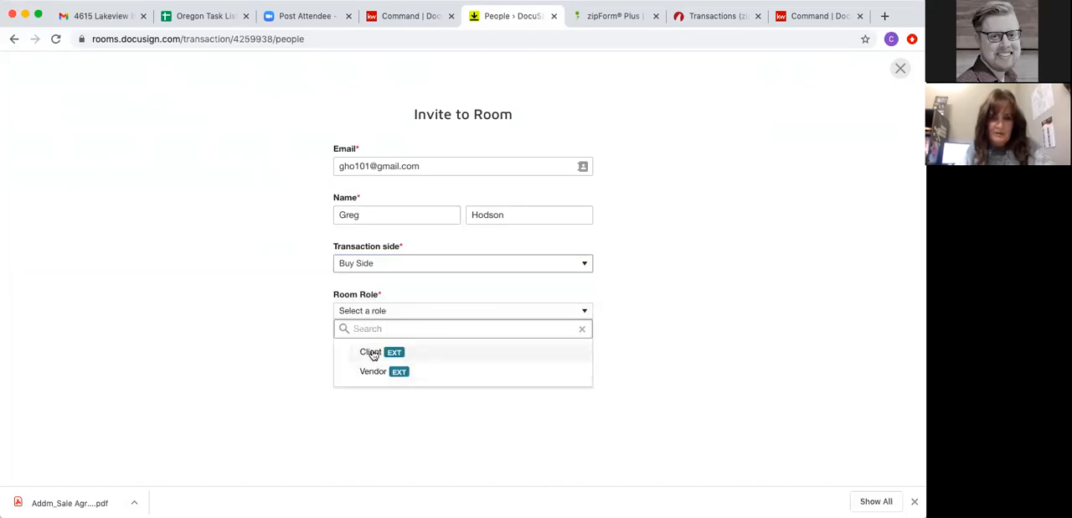
pyautogui.click(371, 352)
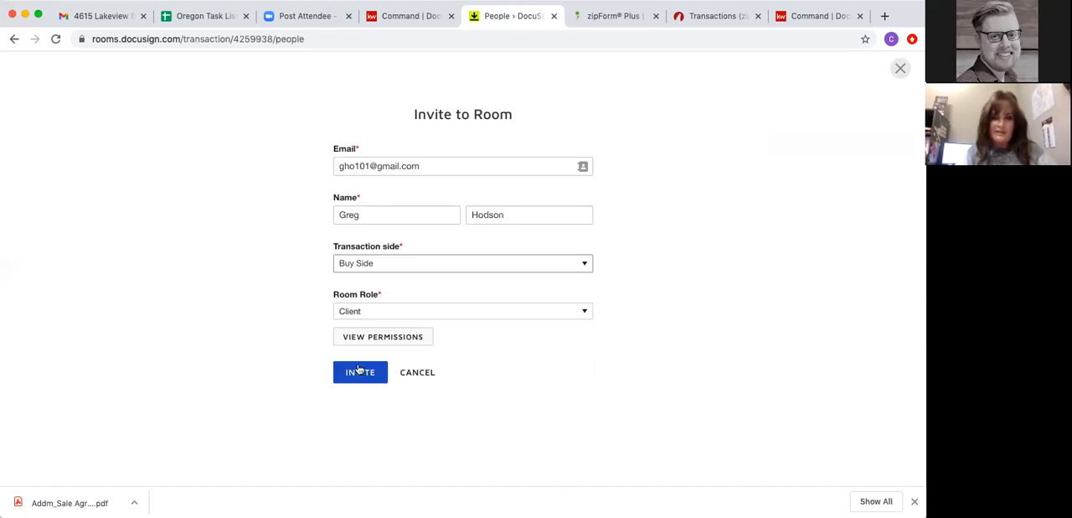
pyautogui.click(426, 377)
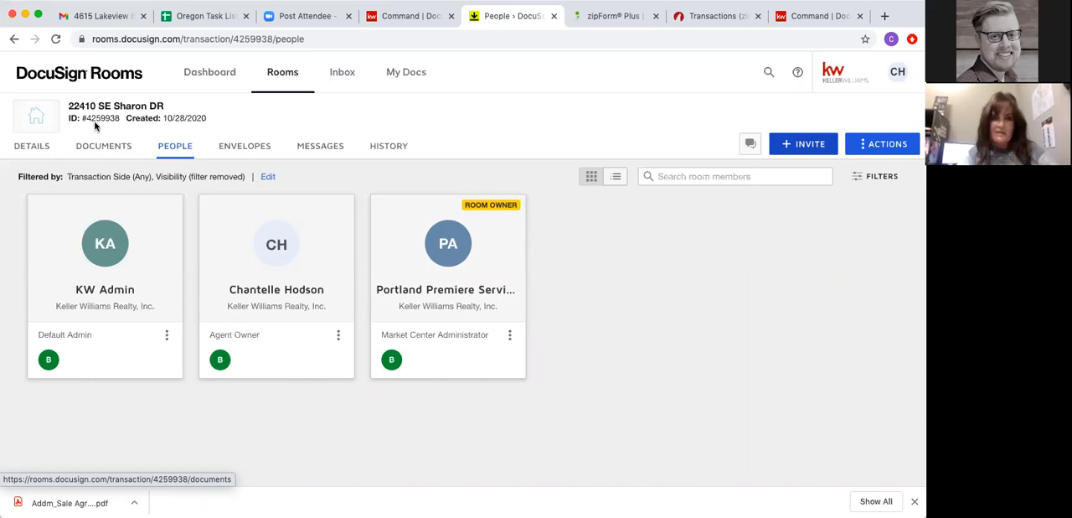
# - Upload the downloaded Addm_Sale Agrmt Items-FE PDF to the room's documents
pyautogui.click(104, 150)
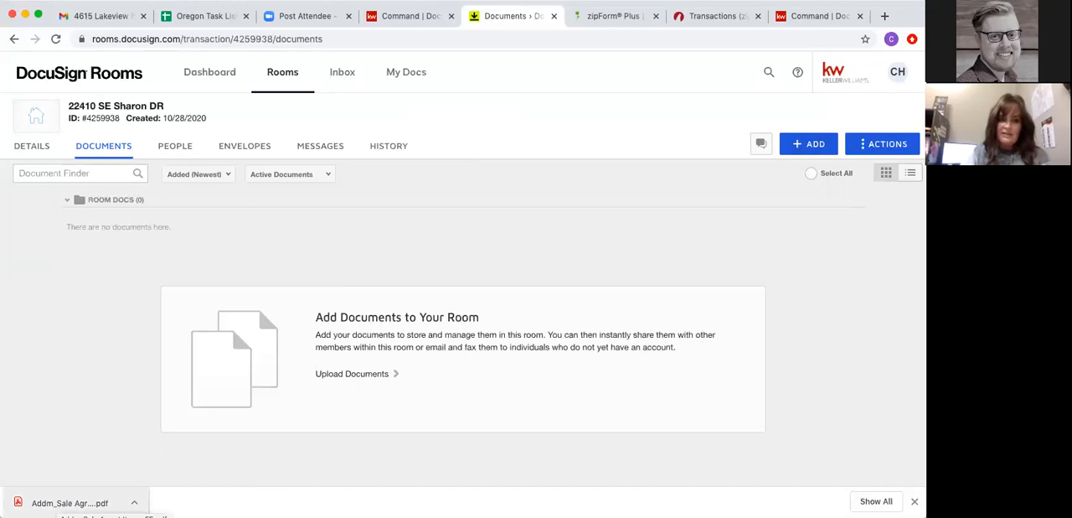
pyautogui.moveTo(70, 503); pyautogui.dragTo(360, 351)
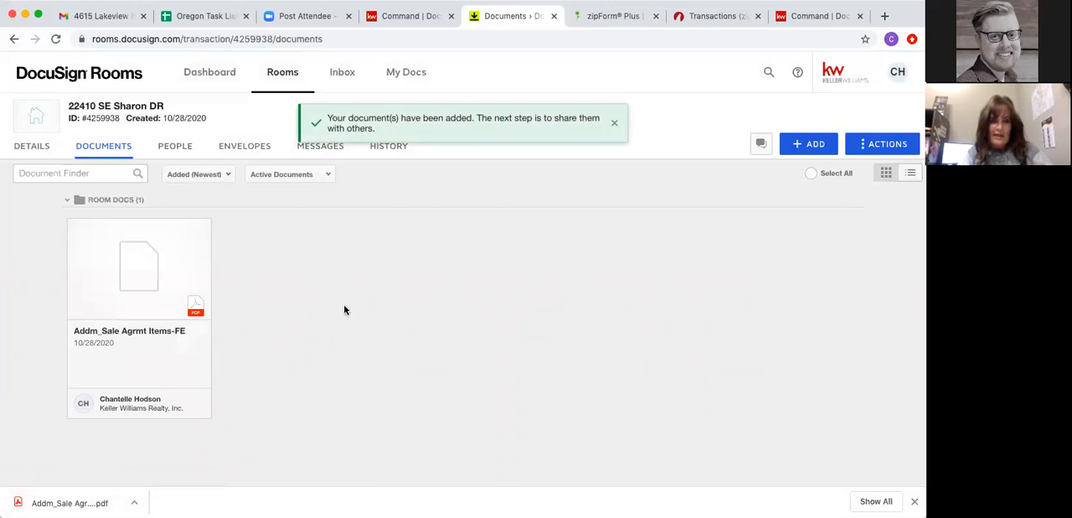
# - Link the room to the first existing zipForm transaction that matches the room's property address
pyautogui.click(807, 146)
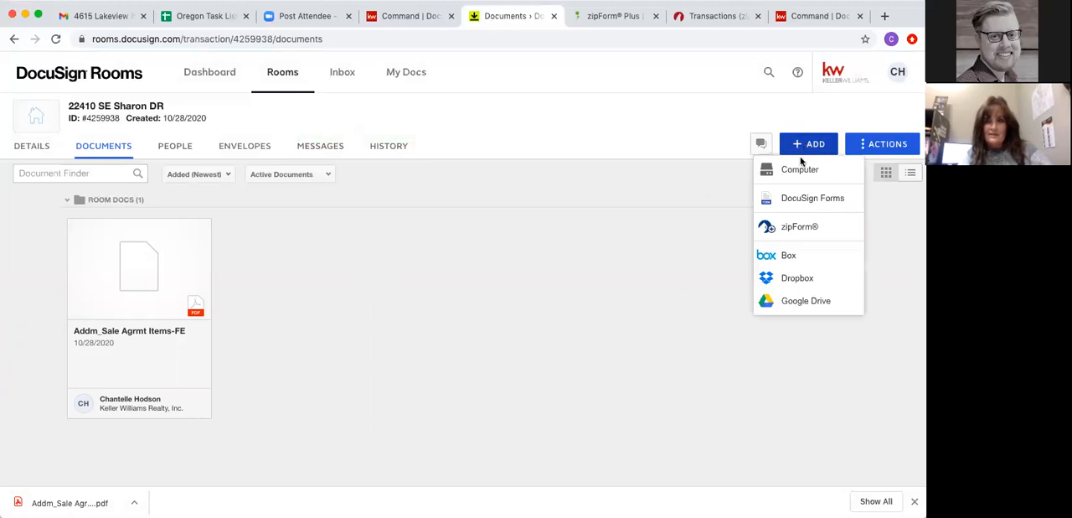
pyautogui.click(790, 230)
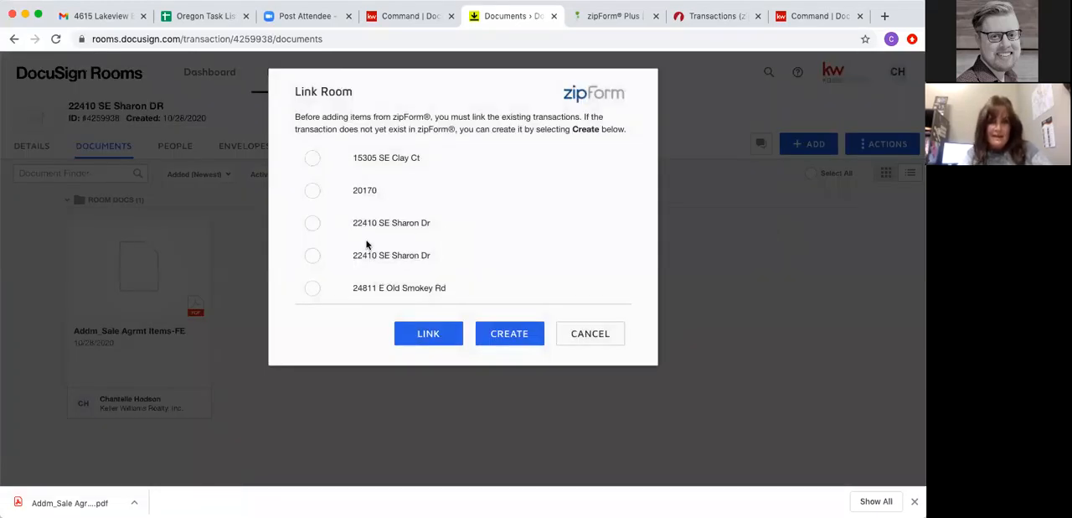
pyautogui.scroll(-6, 360, 243)
pyautogui.scroll(-15, 366, 242)
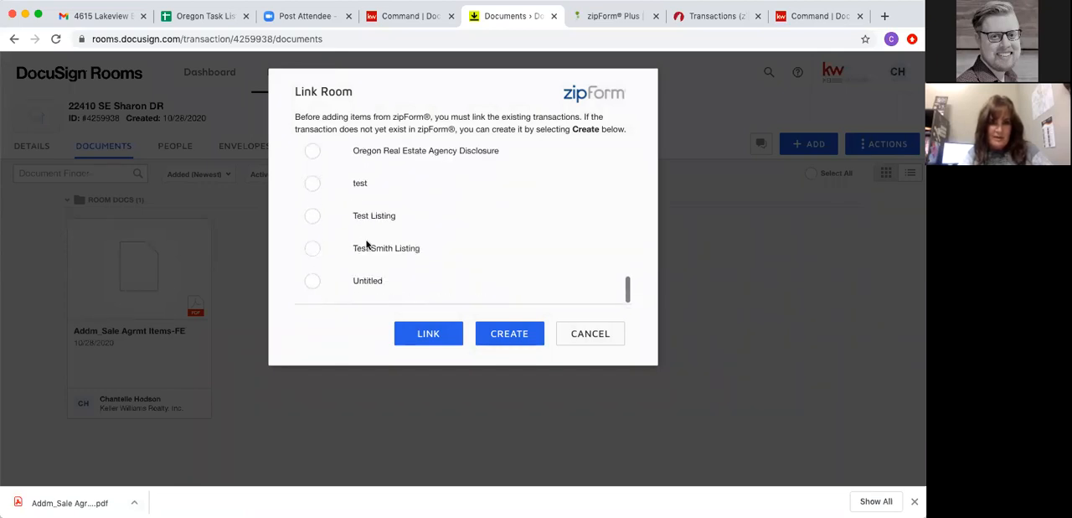
pyautogui.scroll(5, 366, 243)
pyautogui.scroll(6, 366, 243)
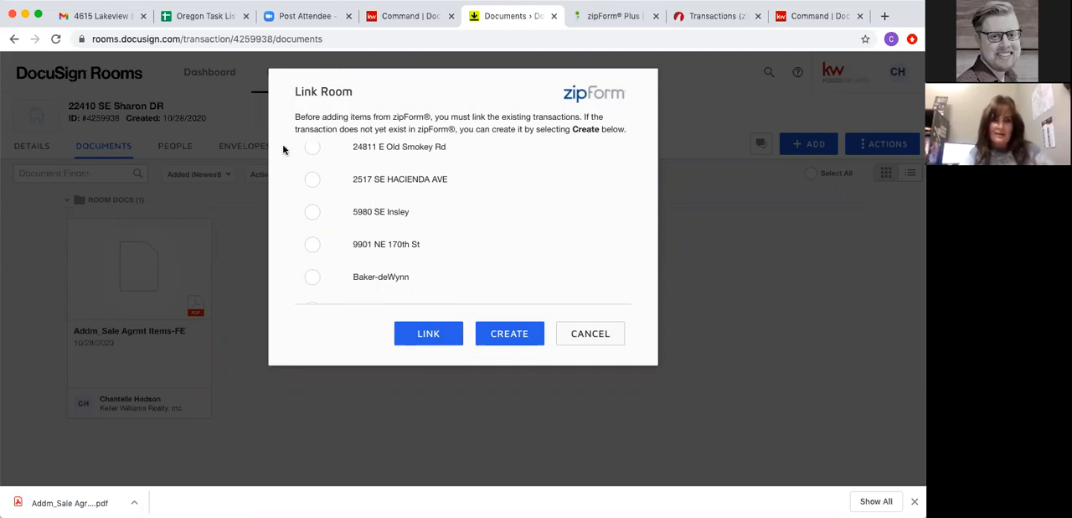
pyautogui.scroll(-5, 318, 222)
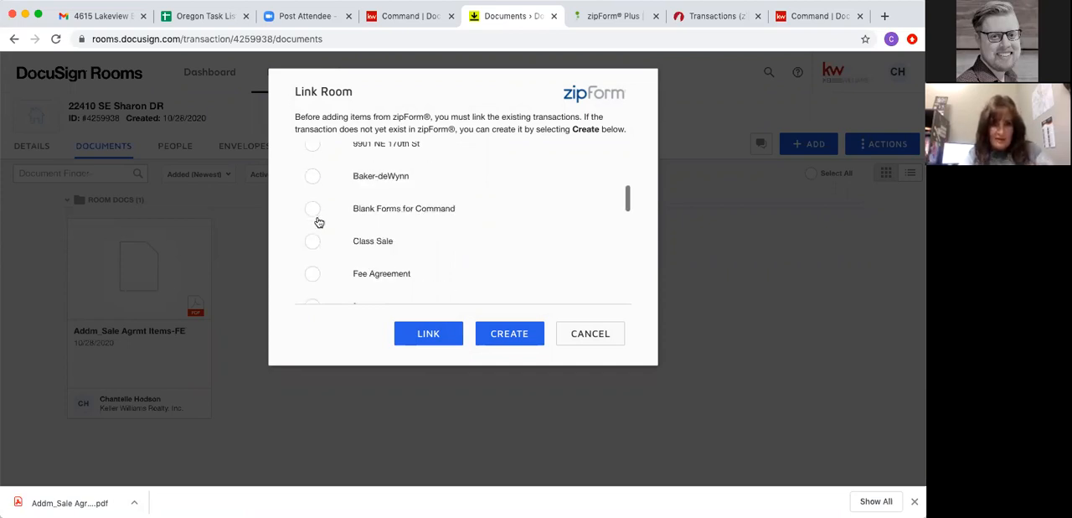
pyautogui.scroll(8, 320, 221)
pyautogui.click(312, 222)
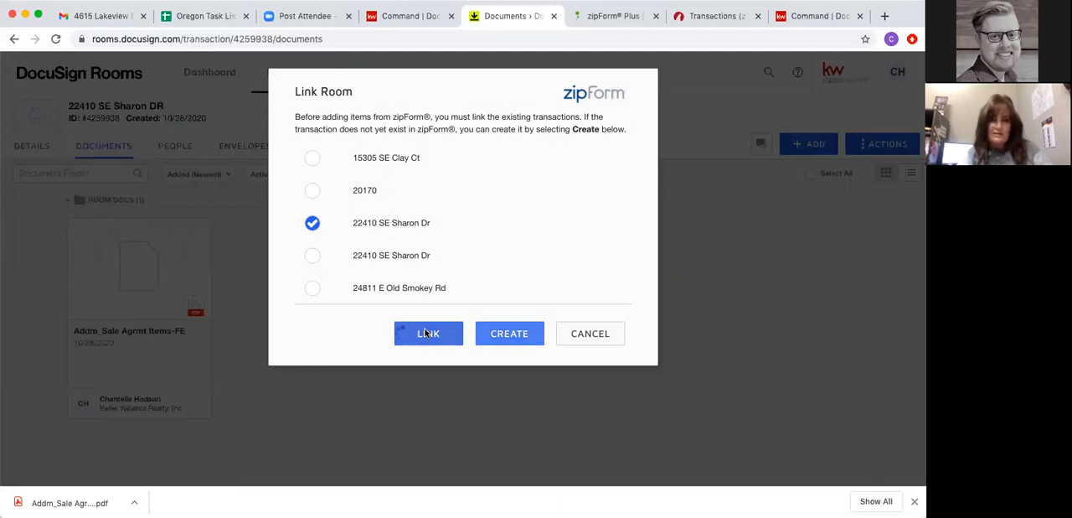
pyautogui.click(419, 333)
# - Add all forms and documents from the linked zipForm transaction except the .OREF Cover Sheet to the room
pyautogui.click(343, 160)
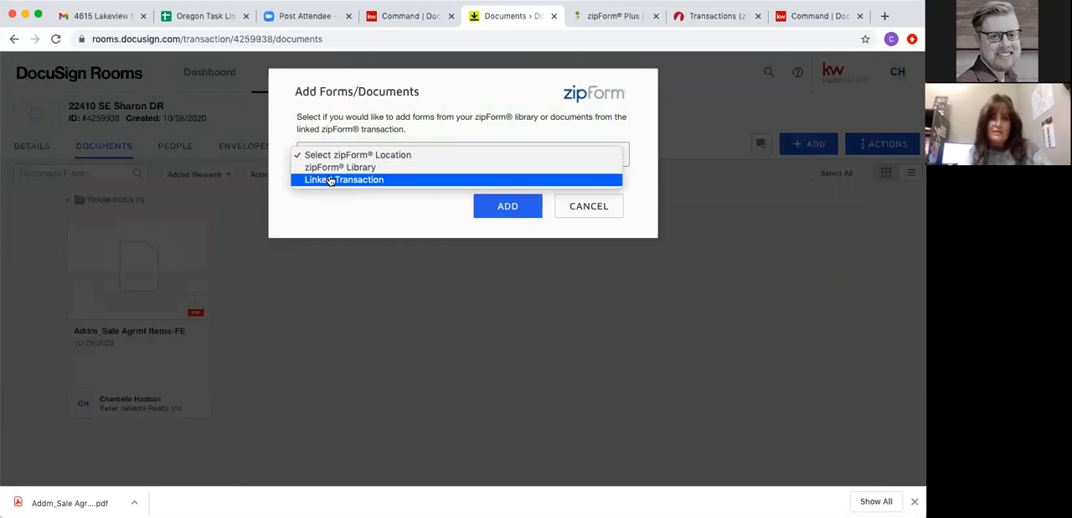
pyautogui.click(330, 180)
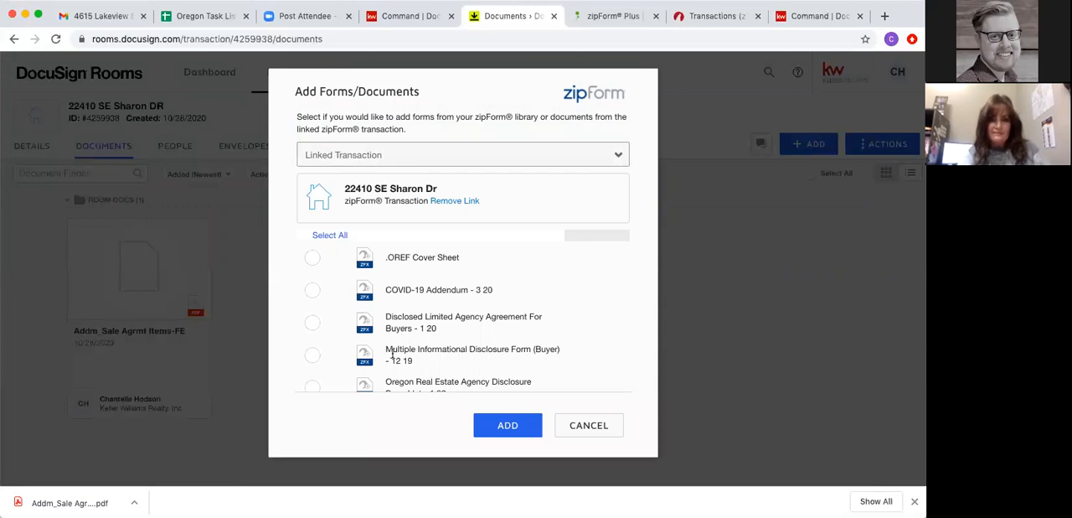
pyautogui.scroll(-2, 392, 355)
pyautogui.scroll(2, 391, 355)
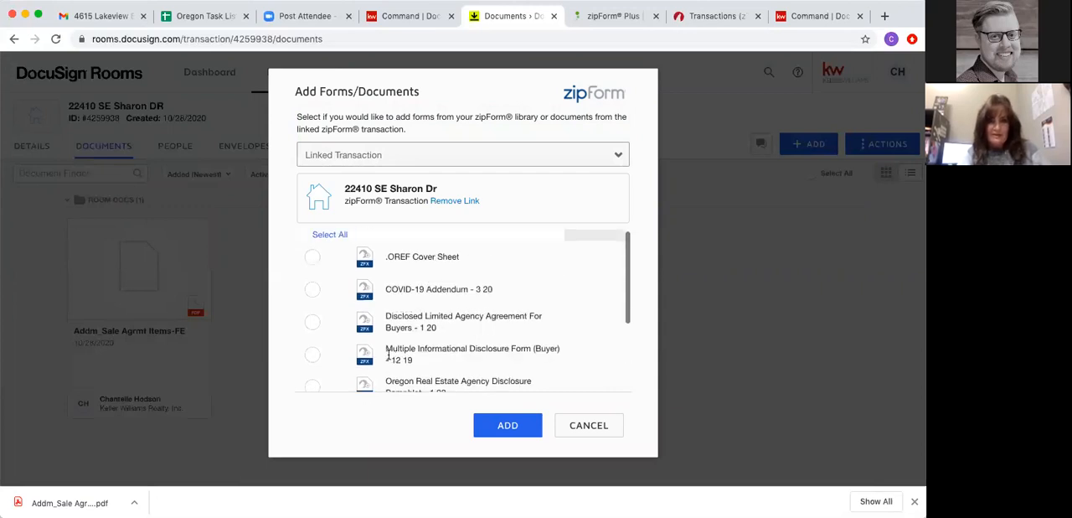
pyautogui.click(331, 236)
pyautogui.click(312, 258)
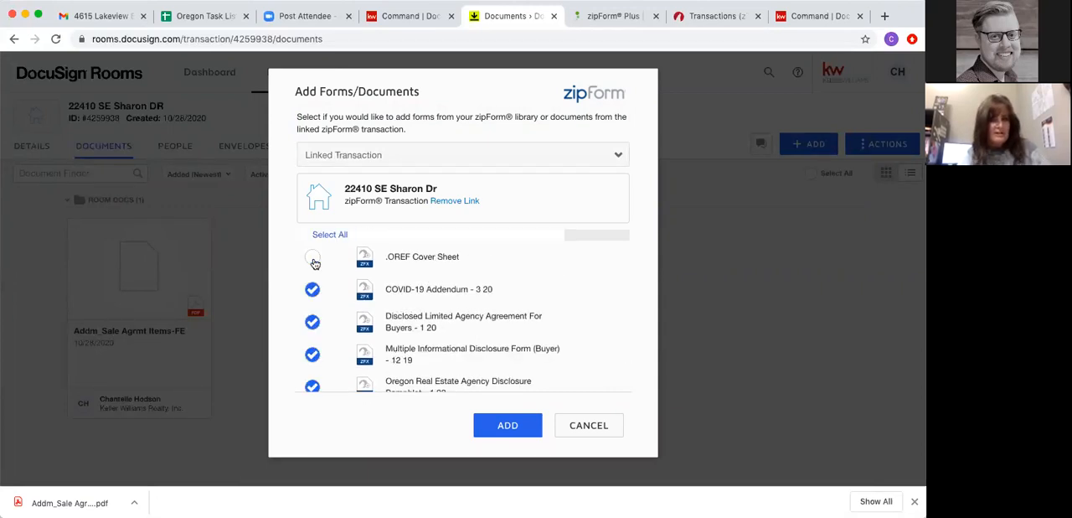
pyautogui.scroll(-3, 386, 307)
pyautogui.scroll(3, 385, 306)
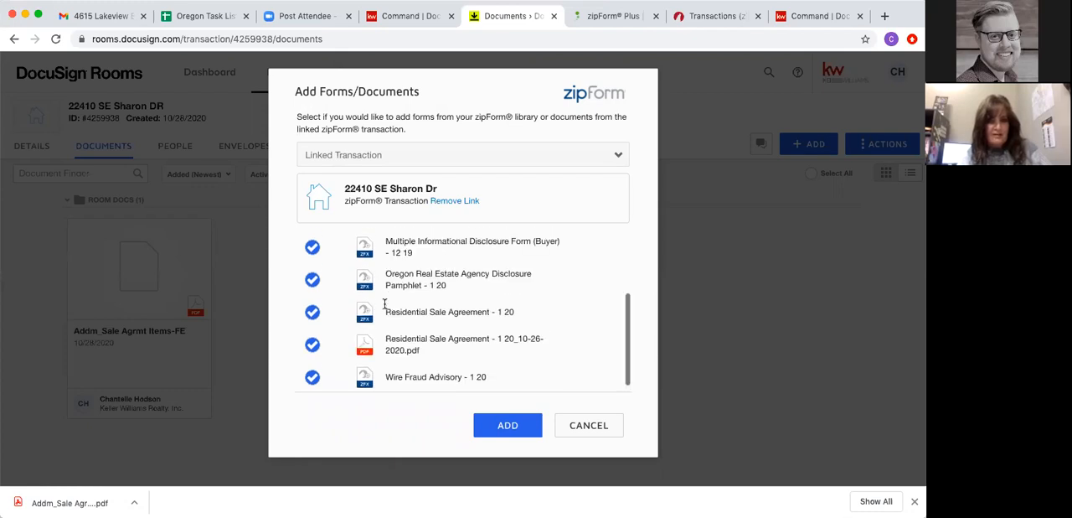
pyautogui.click(501, 429)
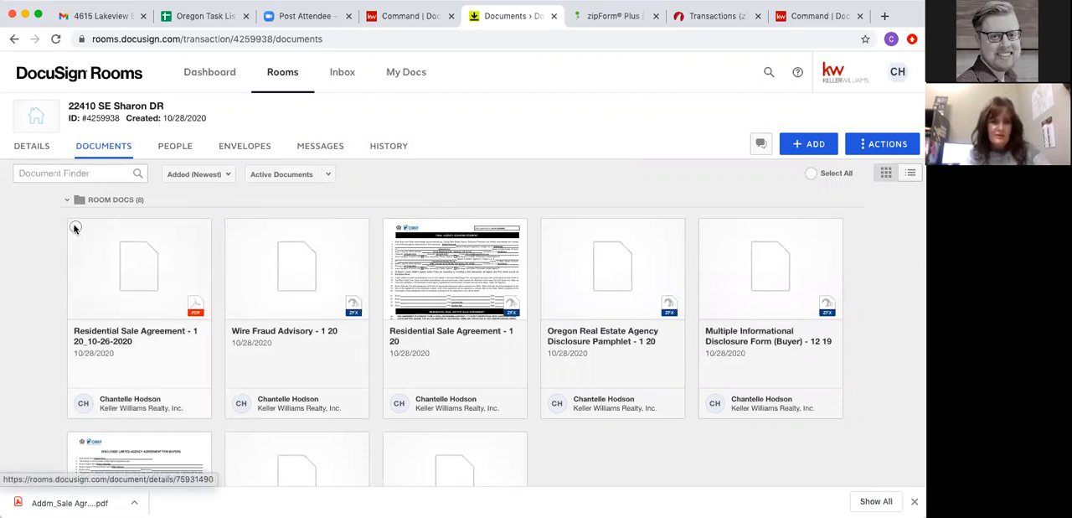
# - Create a signing envelope from all the room documents and dismiss the blank-form error
pyautogui.click(811, 174)
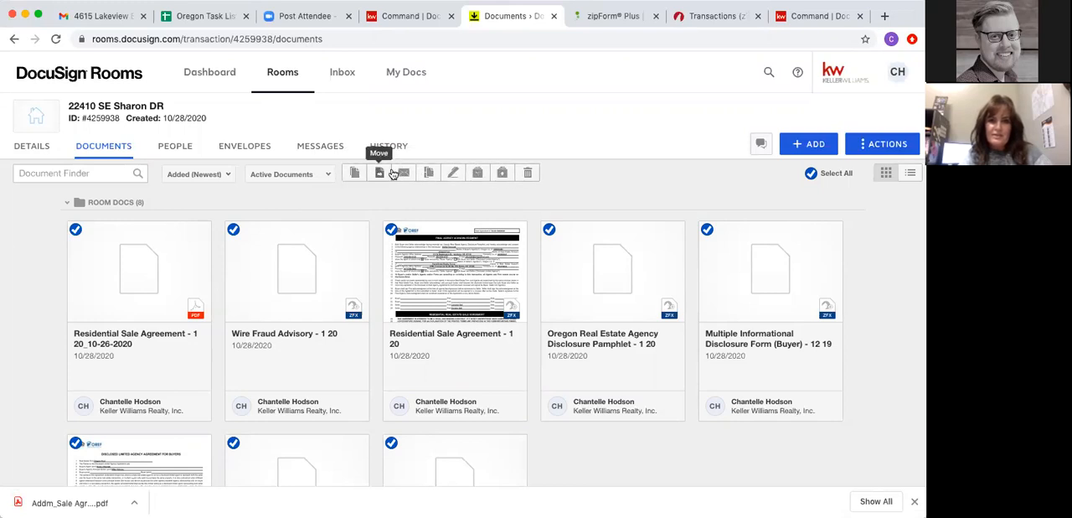
pyautogui.click(455, 172)
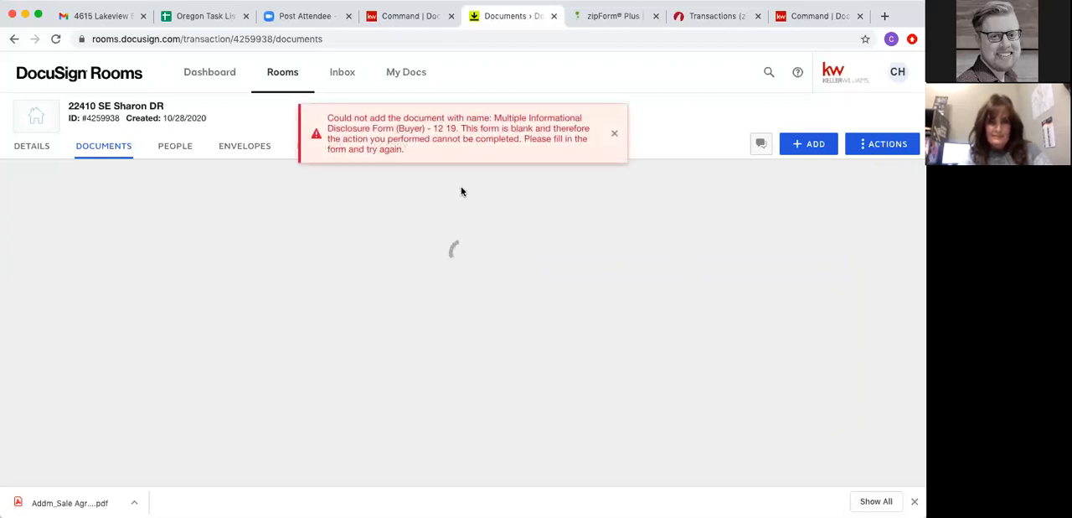
pyautogui.click(618, 136)
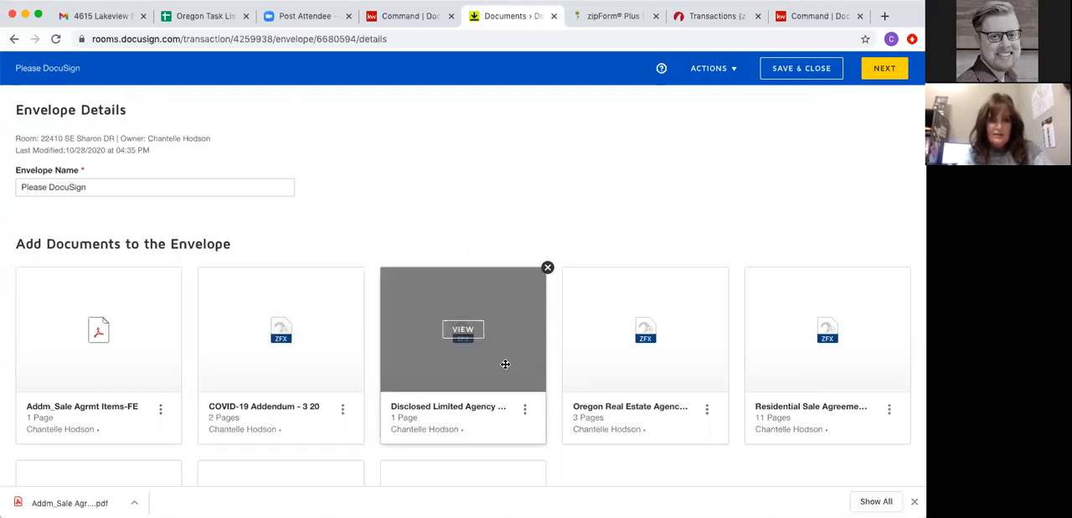
# - Review the envelope's documents and add the Buyer Agent 1 contact from the room participants as a recipient
pyautogui.scroll(-3, 502, 365)
pyautogui.scroll(-3, 503, 366)
pyautogui.scroll(4, 263, 290)
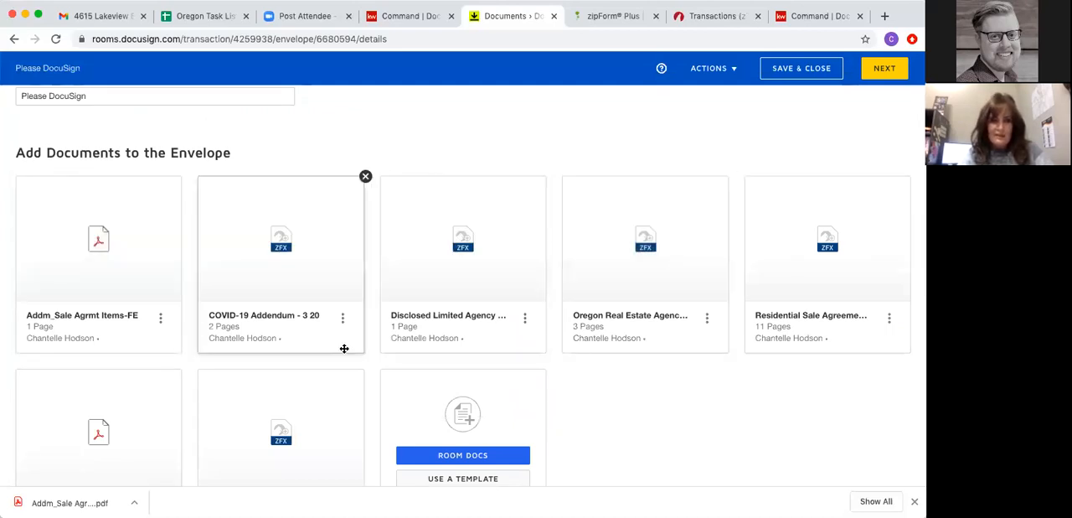
pyautogui.scroll(-3, 335, 350)
pyautogui.scroll(-1, 328, 352)
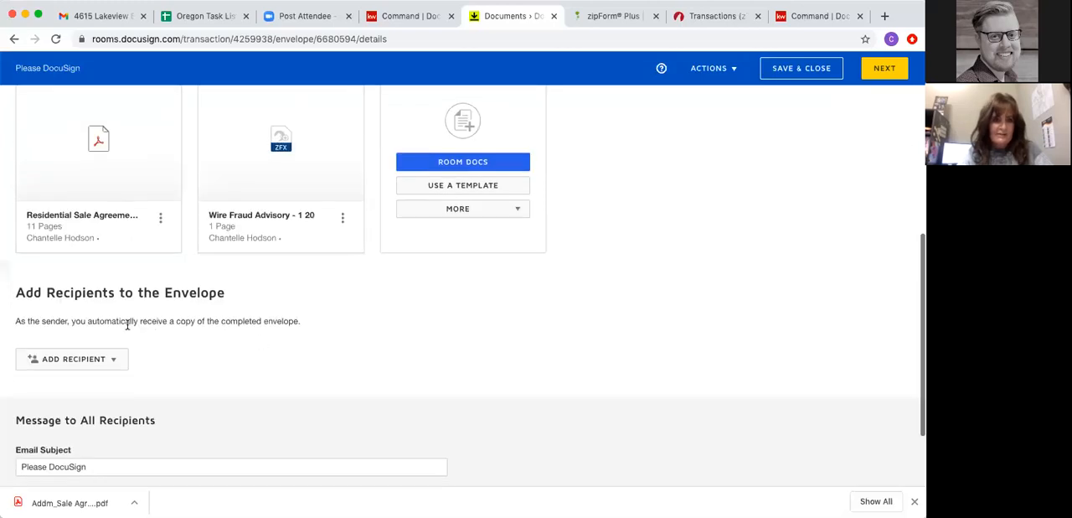
pyautogui.click(70, 365)
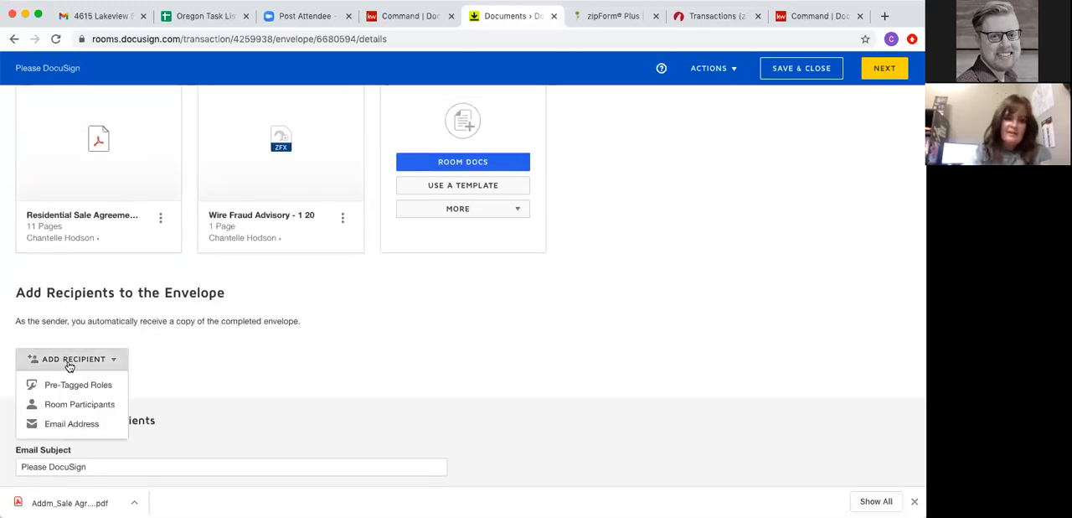
pyautogui.click(67, 406)
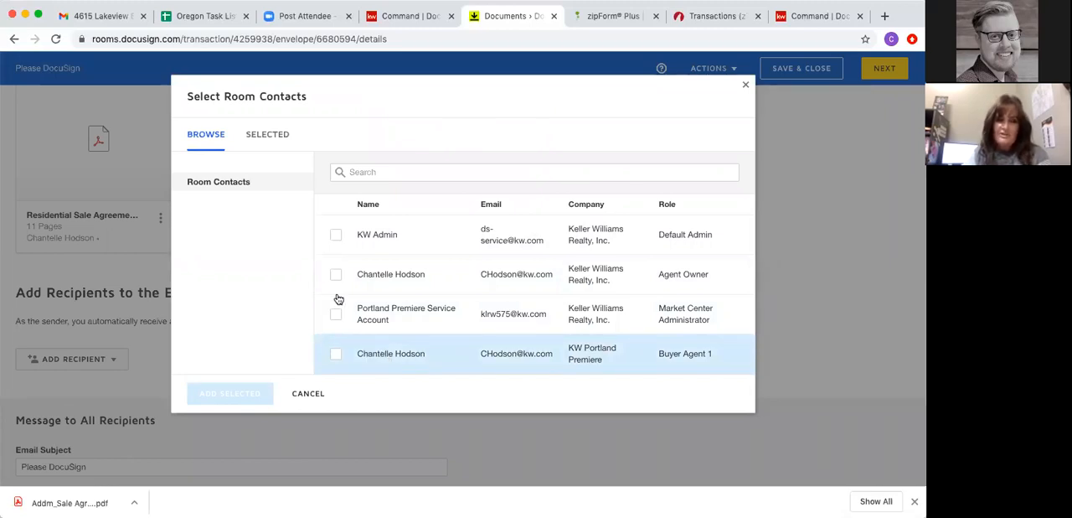
pyautogui.click(335, 355)
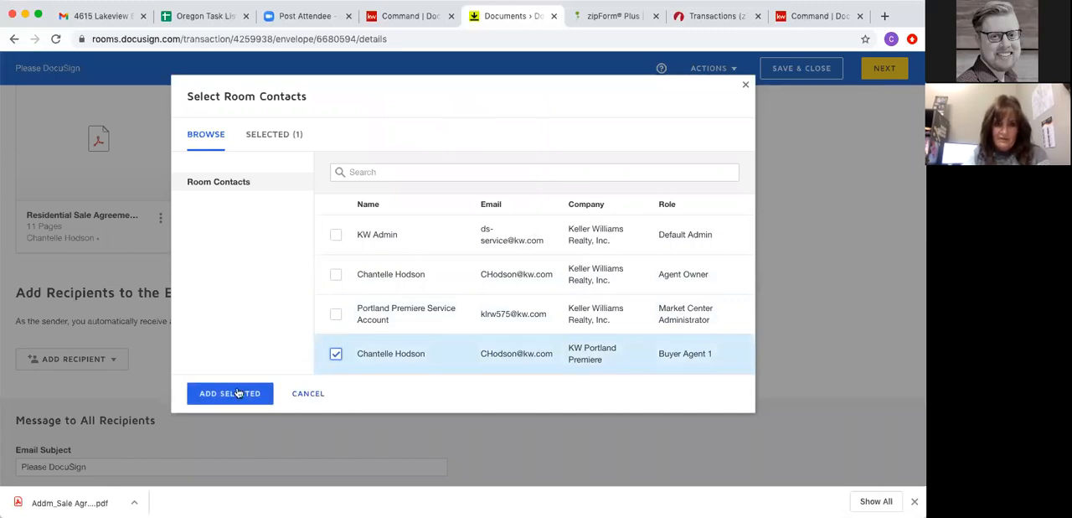
pyautogui.click(237, 393)
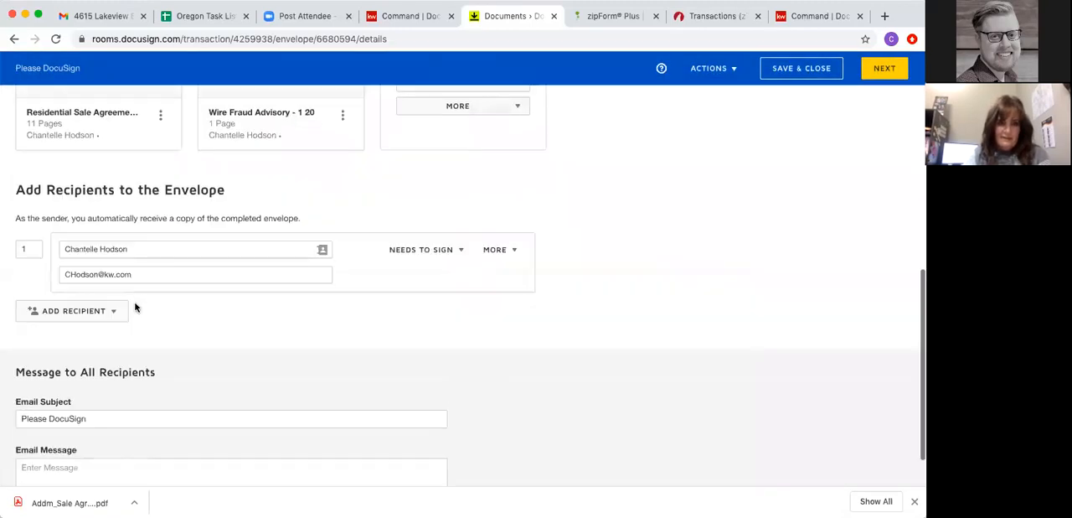
# - Try to add a second envelope recipient by email address using a saved contact, and remove that recipient
pyautogui.click(66, 315)
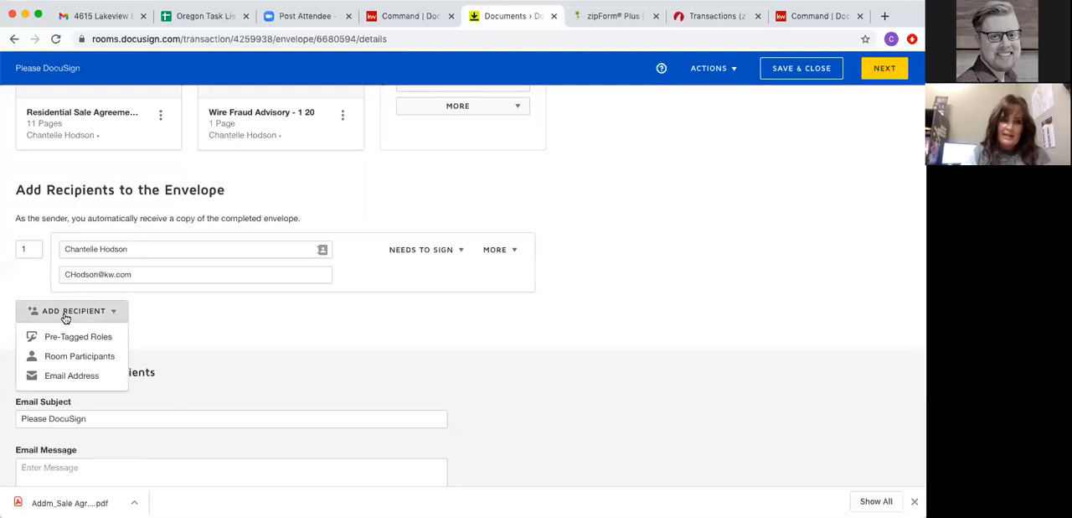
pyautogui.click(71, 375)
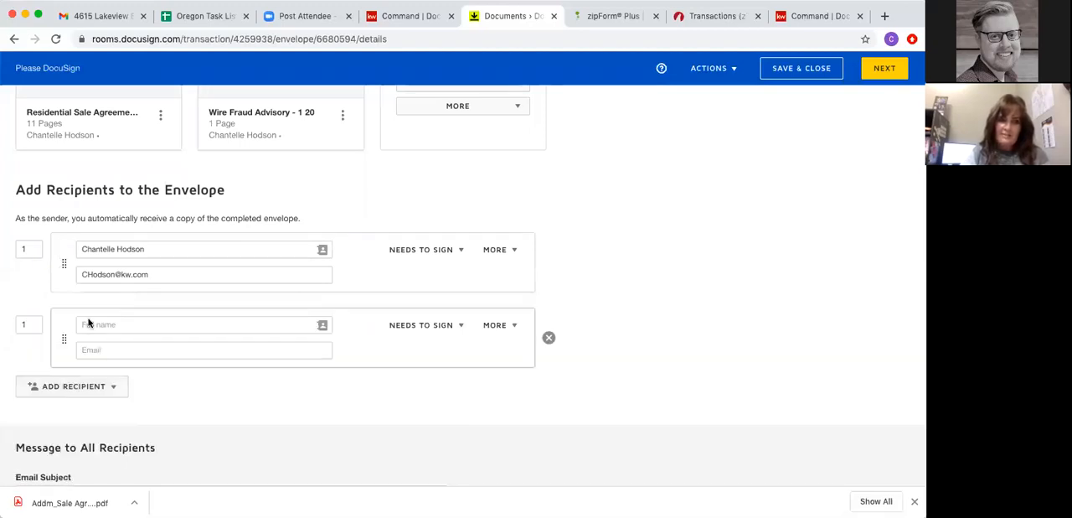
pyautogui.click(102, 320)
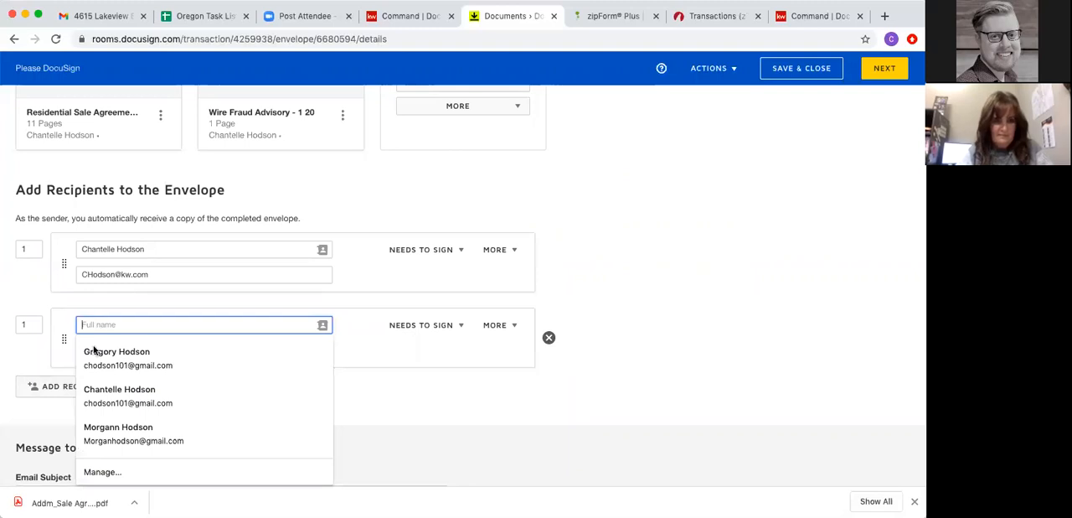
pyautogui.click(114, 362)
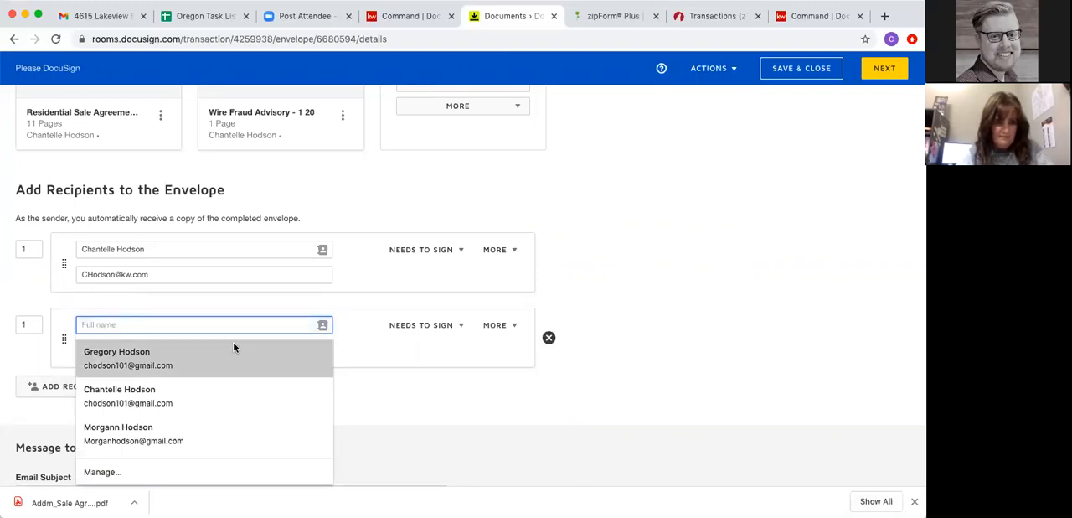
pyautogui.click(132, 444)
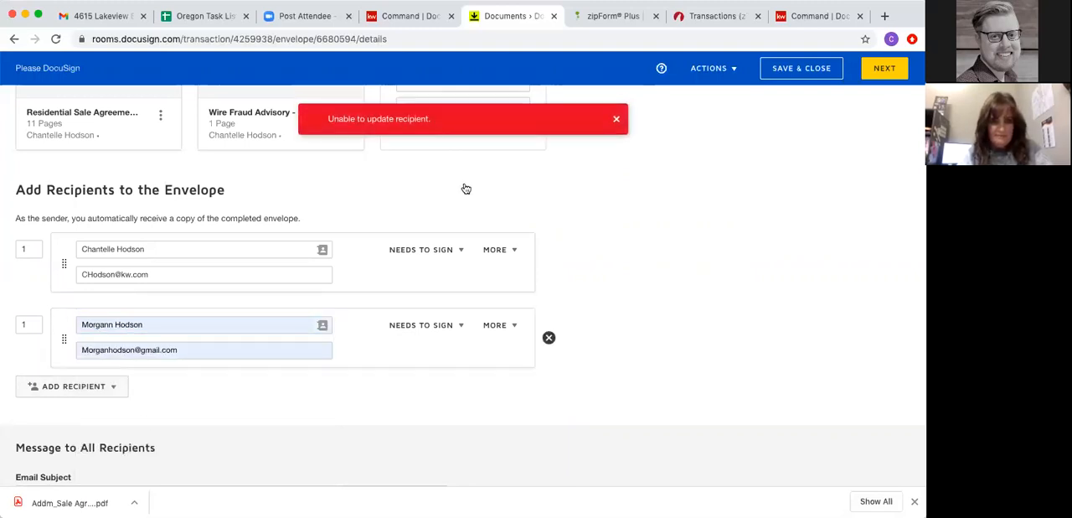
pyautogui.click(616, 119)
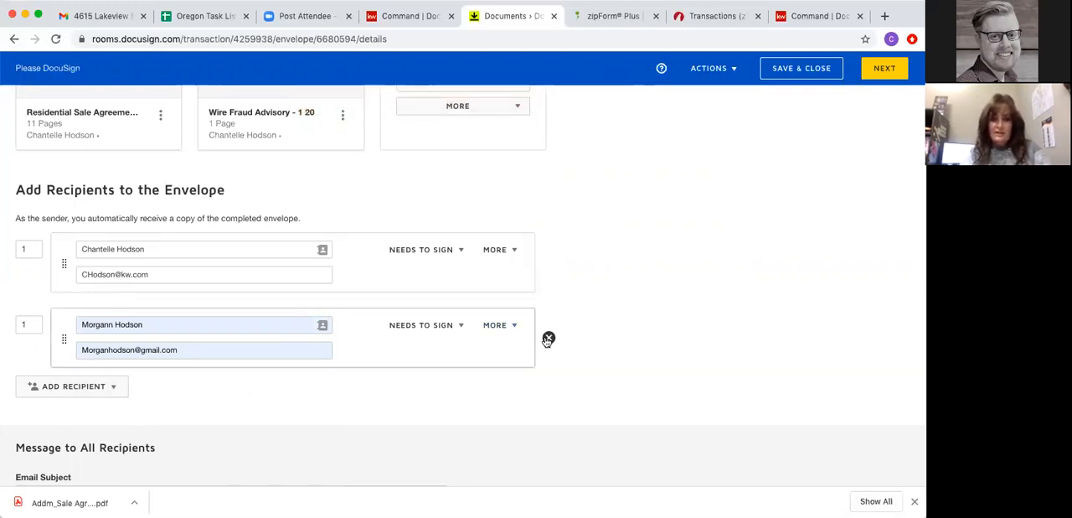
pyautogui.click(547, 336)
# - Add a second envelope recipient by email address from the saved contact's name and email, and continue to field placement
pyautogui.click(80, 319)
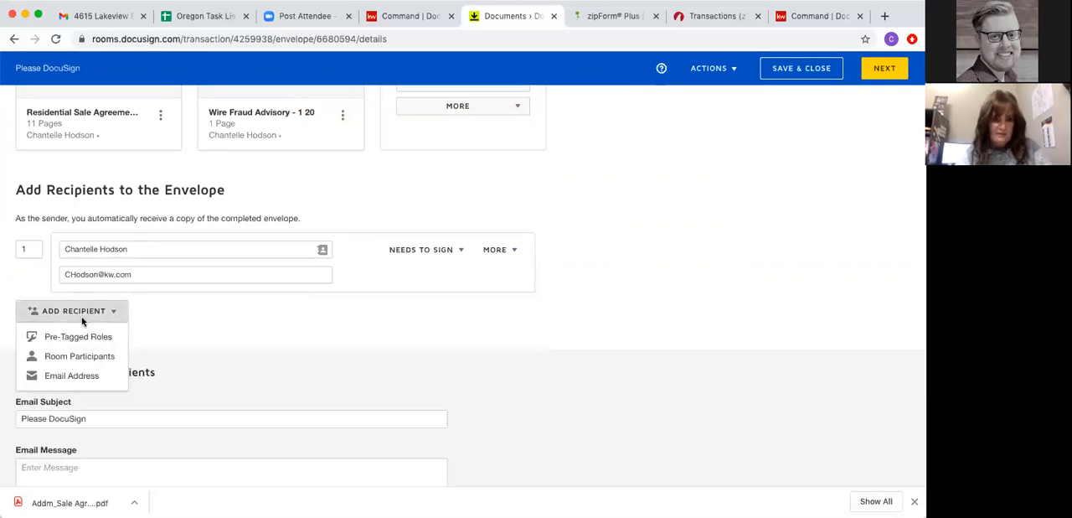
pyautogui.click(73, 376)
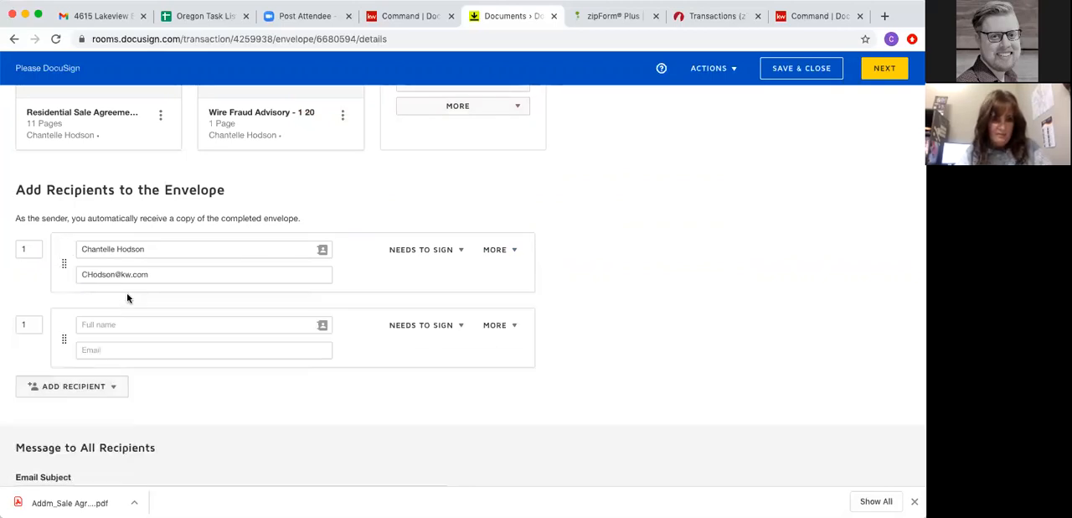
pyautogui.click(123, 323)
pyautogui.write('Gregory')
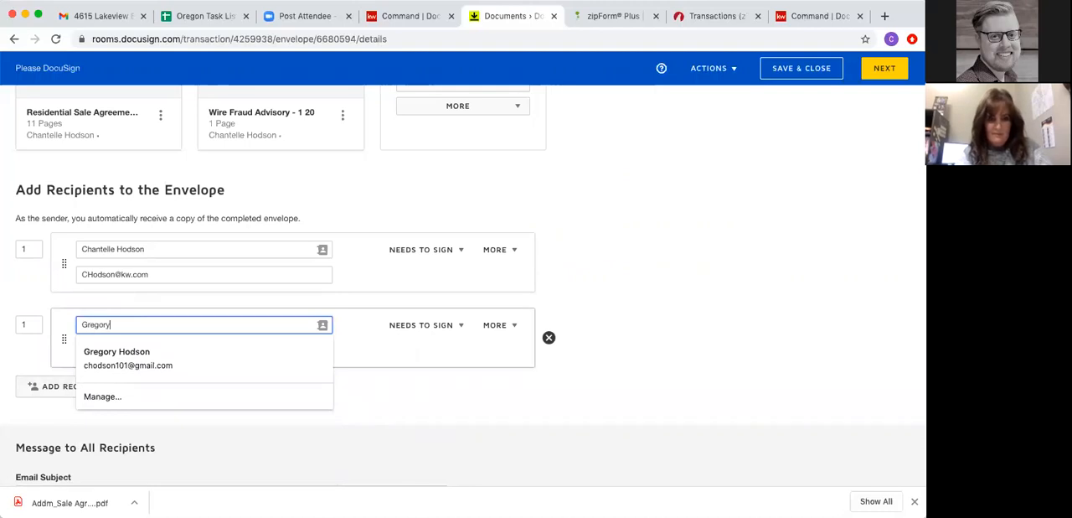
pyautogui.click(118, 355)
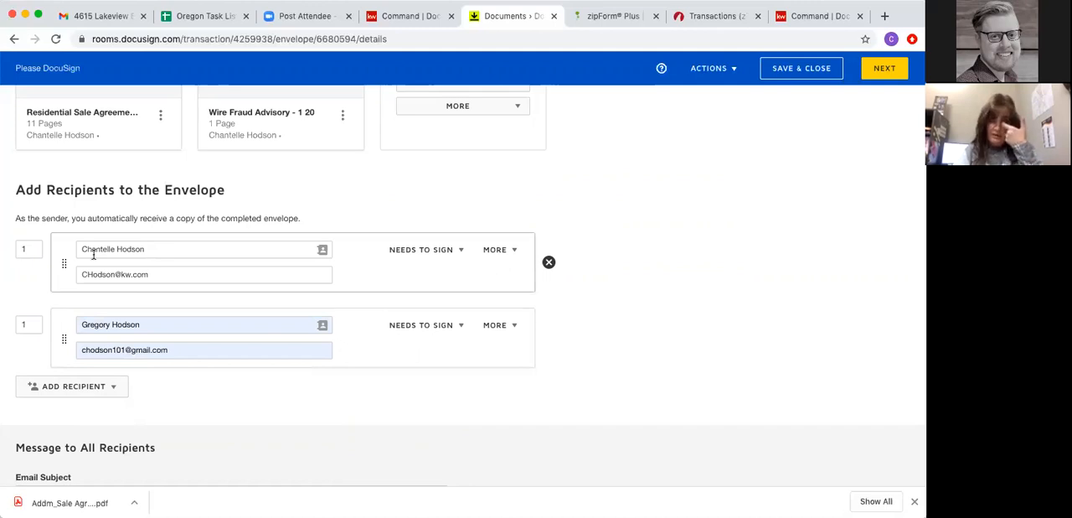
pyautogui.click(884, 70)
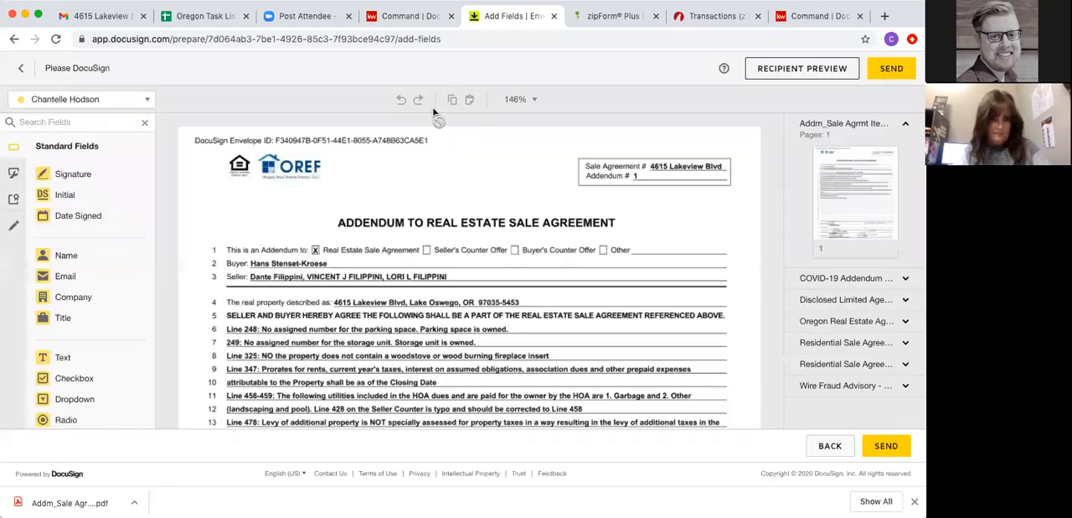
# - Examine the sale agreement addendum and COVID-19 Addendum pages for signature lines, keeping the first recipient selected for field placement
pyautogui.scroll(-10, 294, 255)
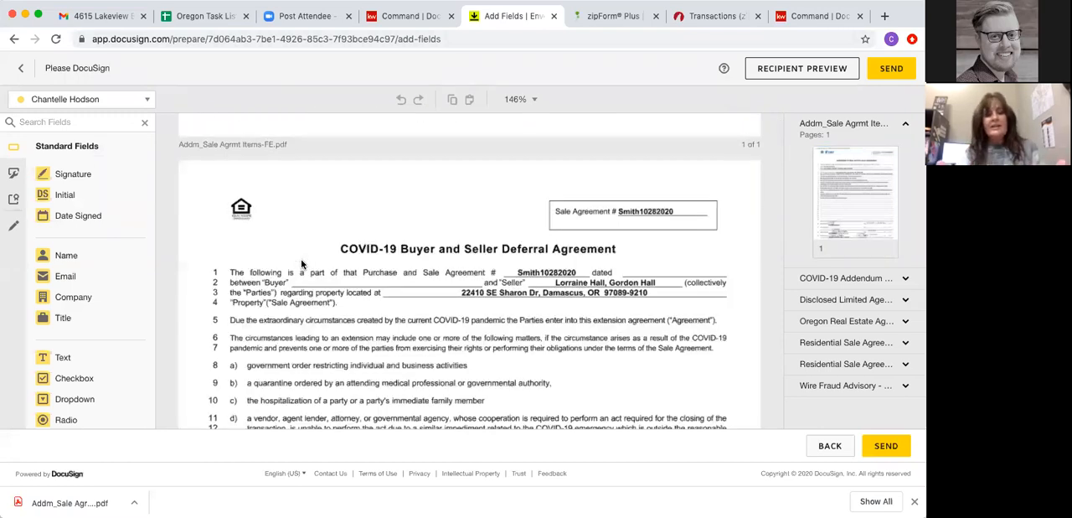
pyautogui.scroll(-10, 375, 313)
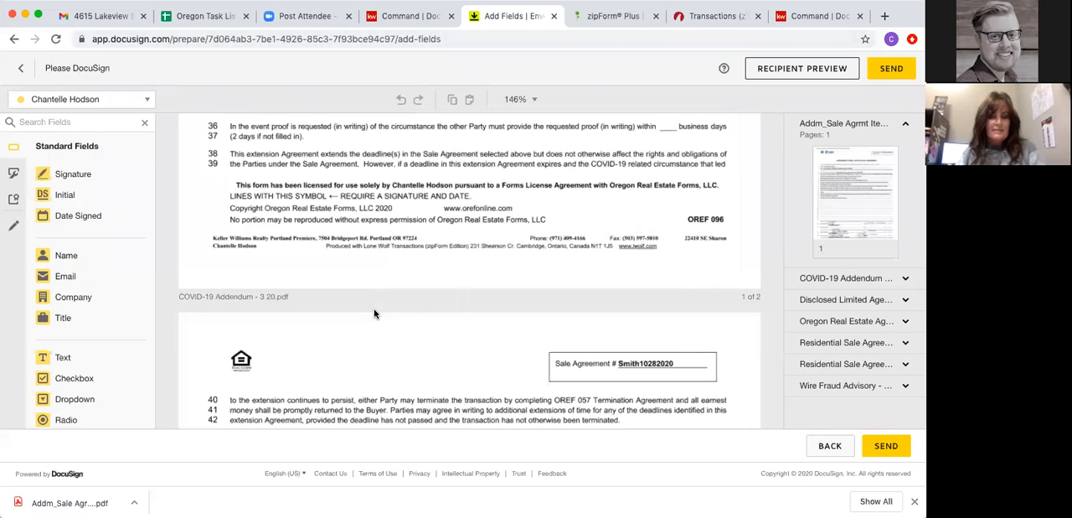
pyautogui.scroll(-4, 374, 313)
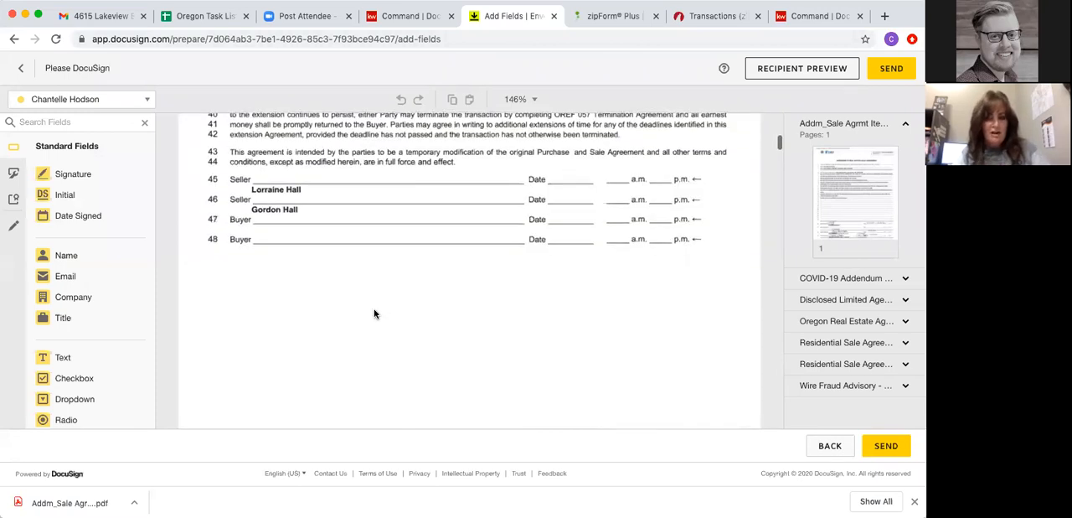
pyautogui.scroll(-10, 374, 313)
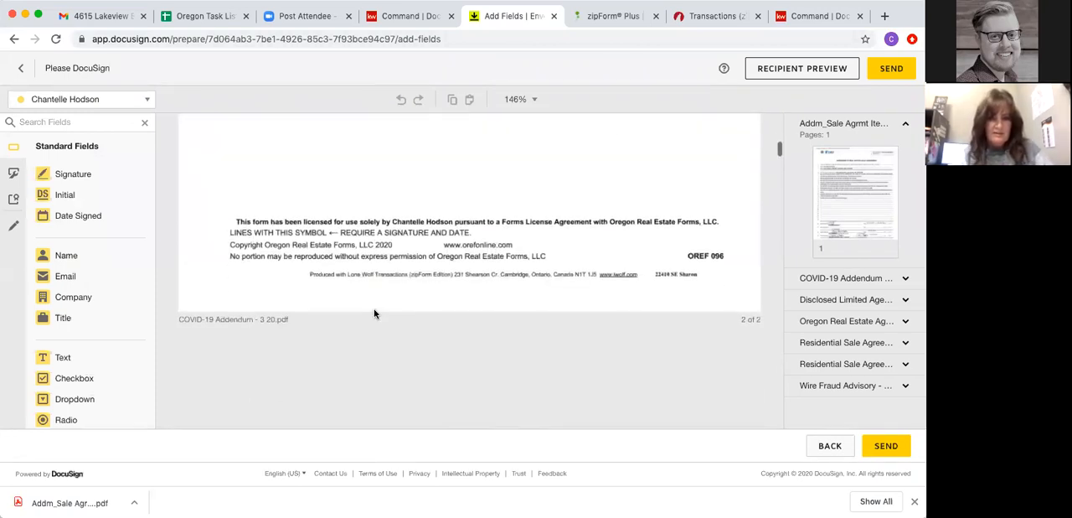
pyautogui.scroll(1, 236, 257)
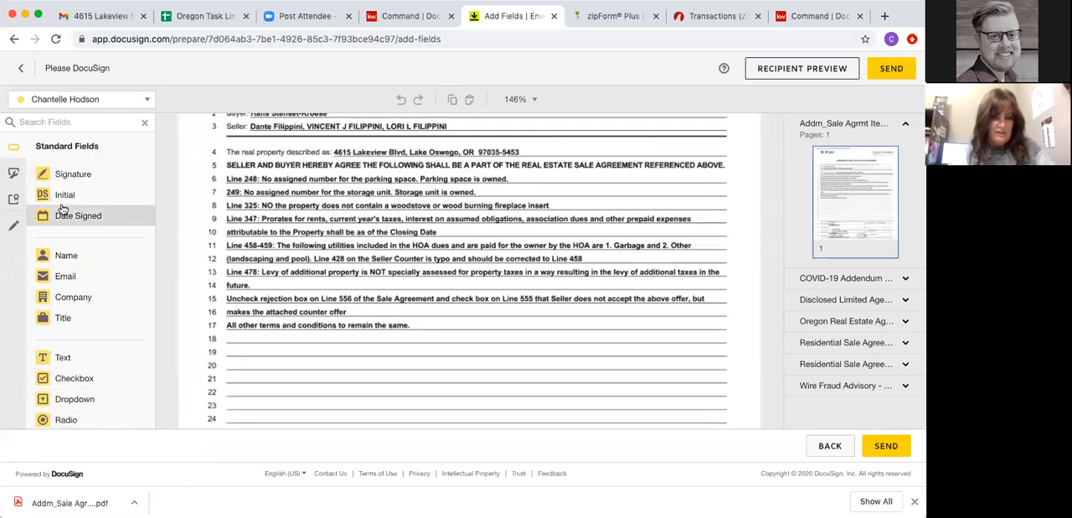
pyautogui.click(82, 99)
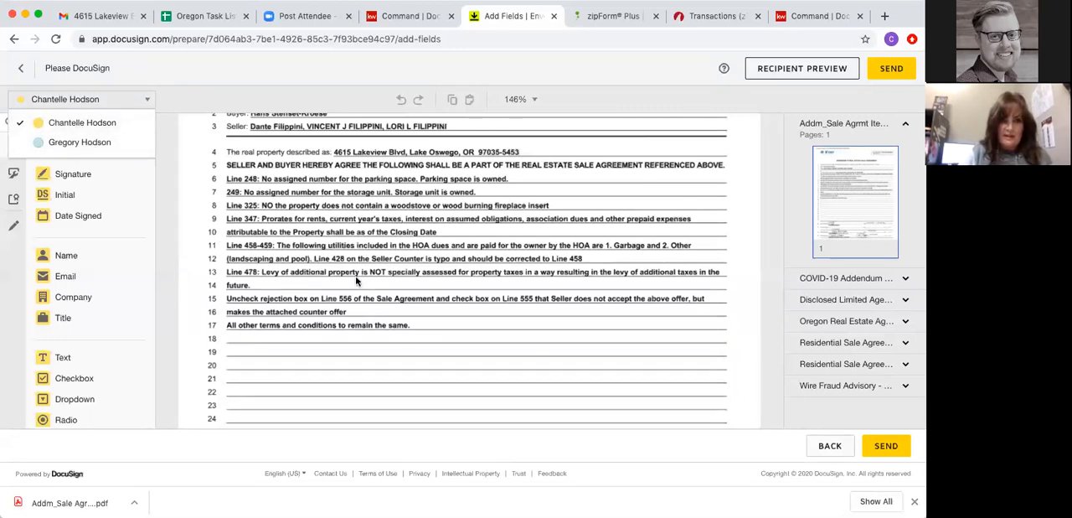
pyautogui.scroll(-5, 356, 281)
pyautogui.scroll(-1, 356, 280)
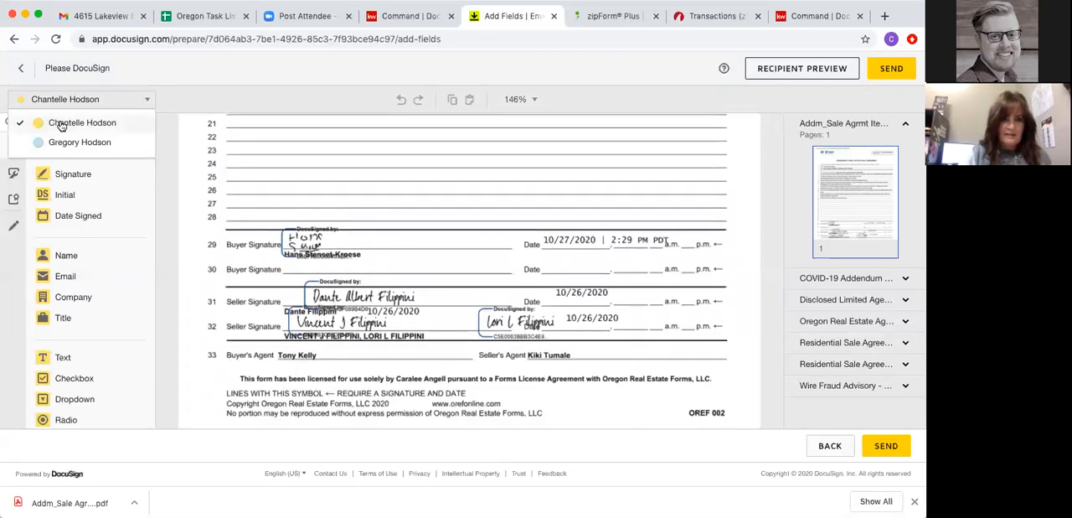
pyautogui.scroll(-6, 395, 270)
pyautogui.scroll(-10, 397, 275)
pyautogui.scroll(-2, 397, 276)
pyautogui.click(67, 122)
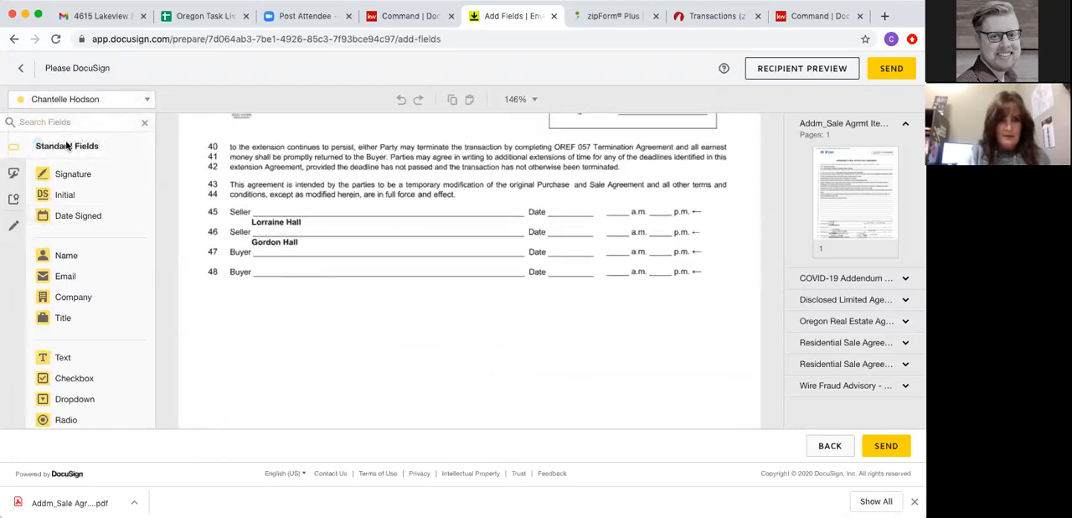
# - Try placing two signature fields for the first recipient on Seller line 45 of the COVID-19 Addendum, and delete both
pyautogui.moveTo(68, 178); pyautogui.dragTo(271, 193)
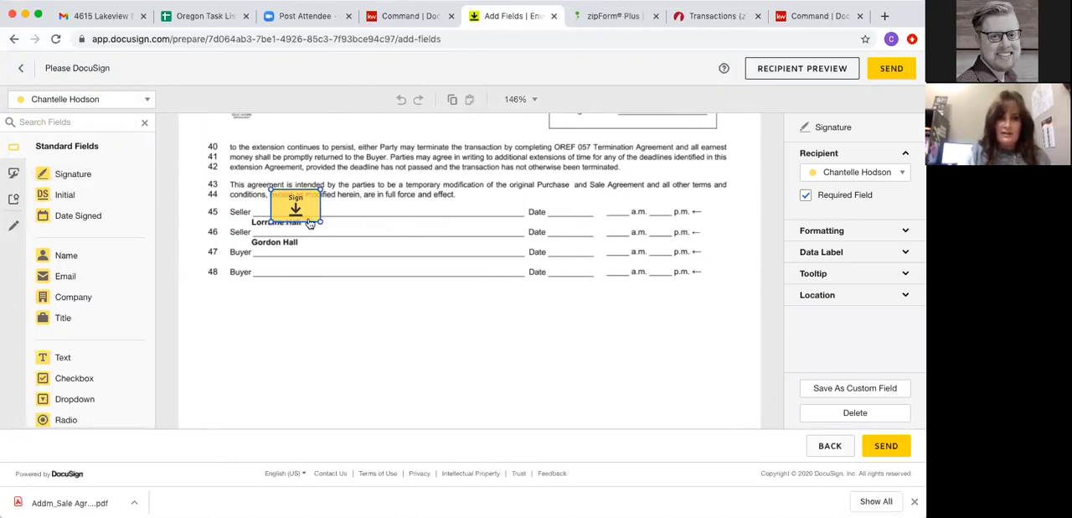
pyautogui.moveTo(322, 223)
pyautogui.mouseDown()
pyautogui.moveTo(372, 249)
pyautogui.moveTo(322, 216)
pyautogui.mouseUp()
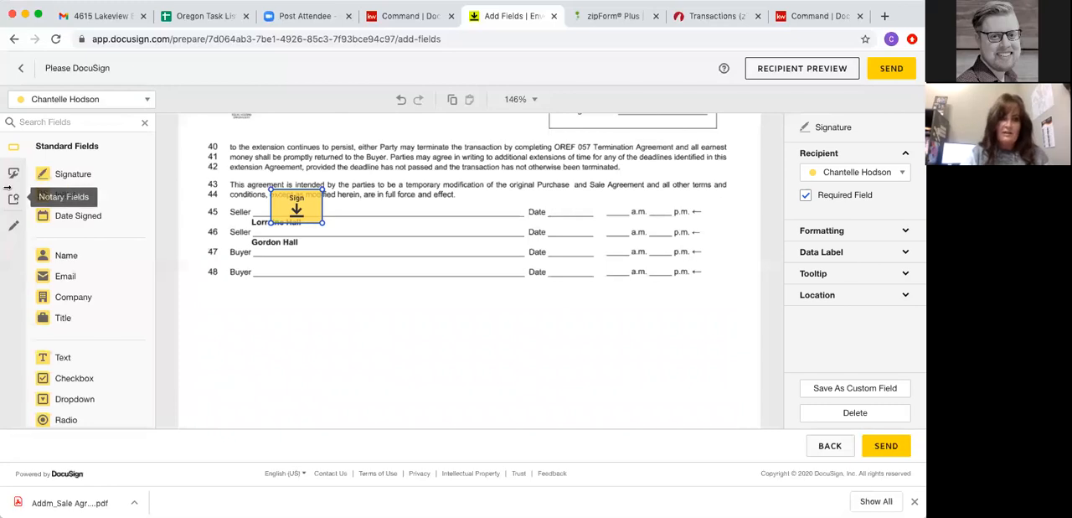
pyautogui.moveTo(67, 201)
pyautogui.mouseDown()
pyautogui.moveTo(241, 176)
pyautogui.moveTo(354, 183)
pyautogui.moveTo(341, 157)
pyautogui.moveTo(365, 158)
pyautogui.moveTo(61, 195)
pyautogui.mouseUp()
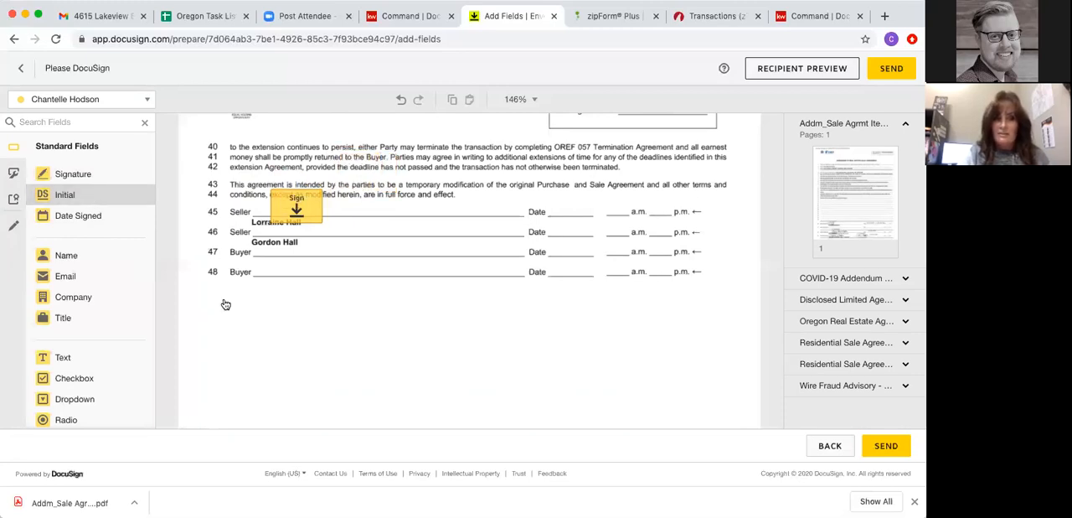
pyautogui.click(66, 177)
pyautogui.click(295, 207)
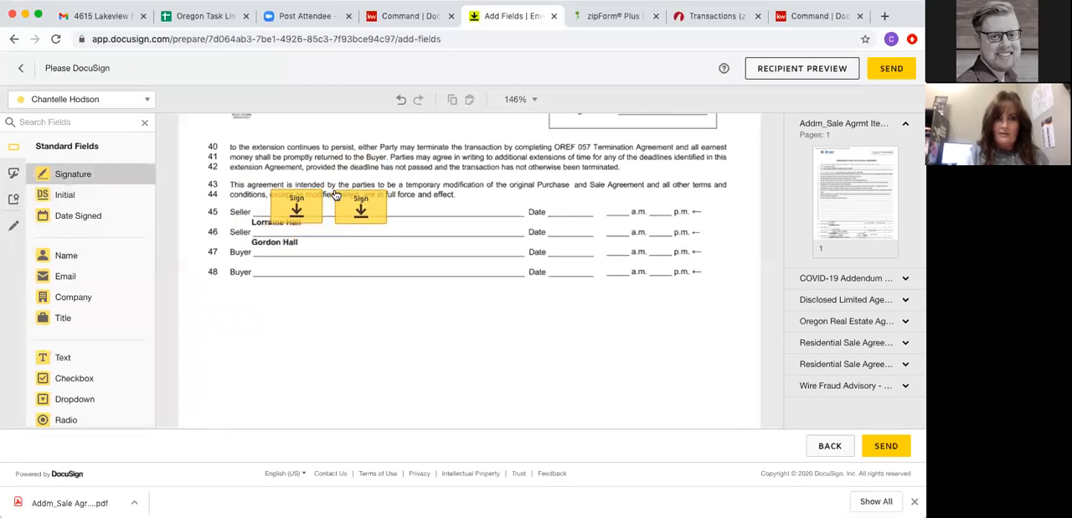
pyautogui.click(333, 193)
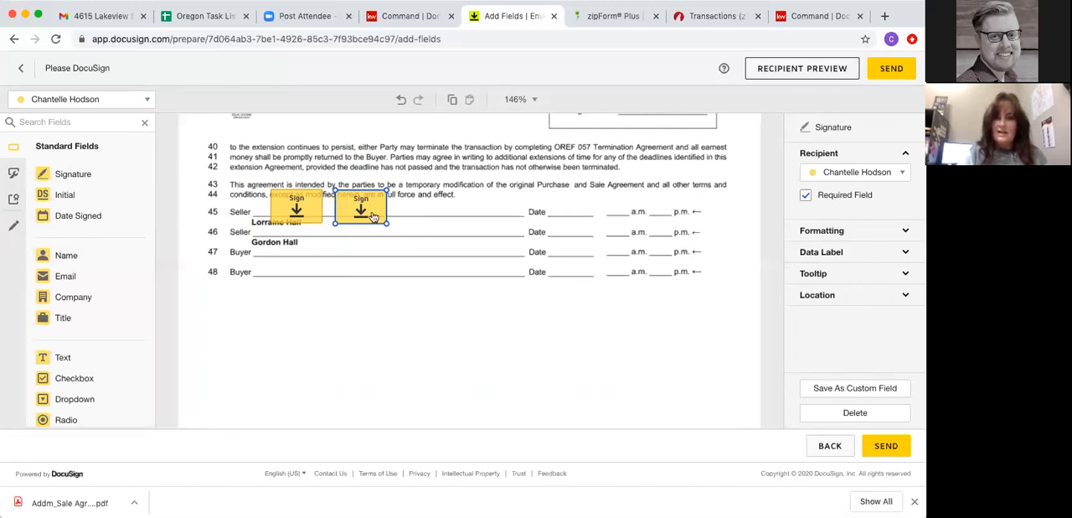
pyautogui.press('Delete')
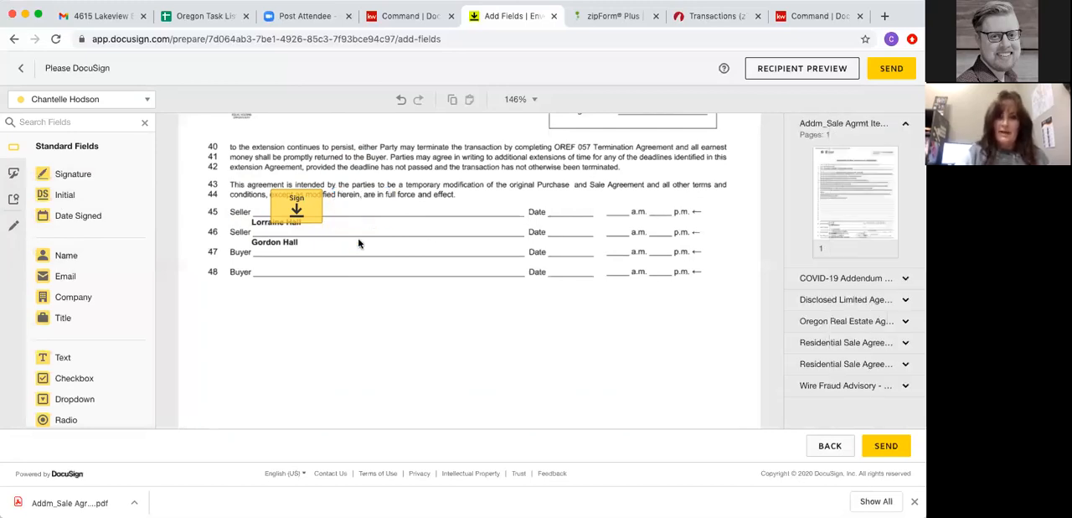
pyautogui.click(297, 201)
pyautogui.press('Delete')
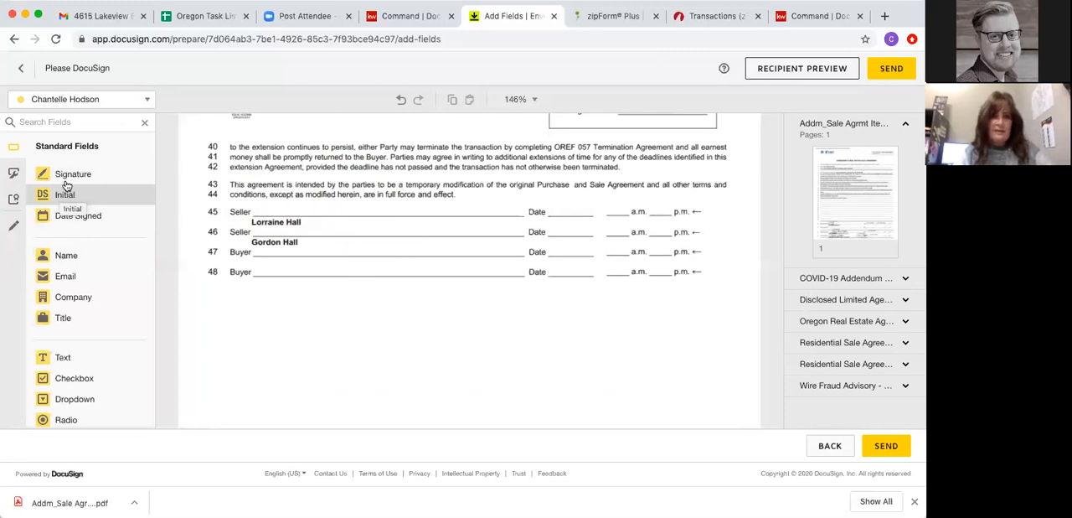
# - Place Signature and Date Signed fields for the first recipient on Seller line 45 and for the second recipient on Seller line 46
pyautogui.moveTo(67, 174)
pyautogui.mouseDown()
pyautogui.moveTo(209, 174)
pyautogui.moveTo(276, 189)
pyautogui.mouseUp()
pyautogui.moveTo(61, 213); pyautogui.dragTo(548, 209)
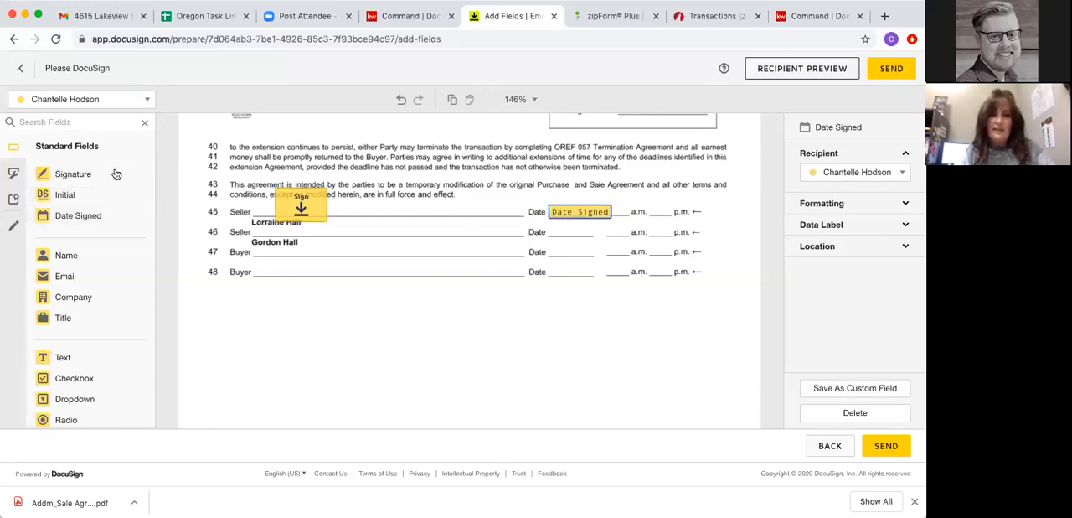
pyautogui.click(67, 103)
pyautogui.click(68, 144)
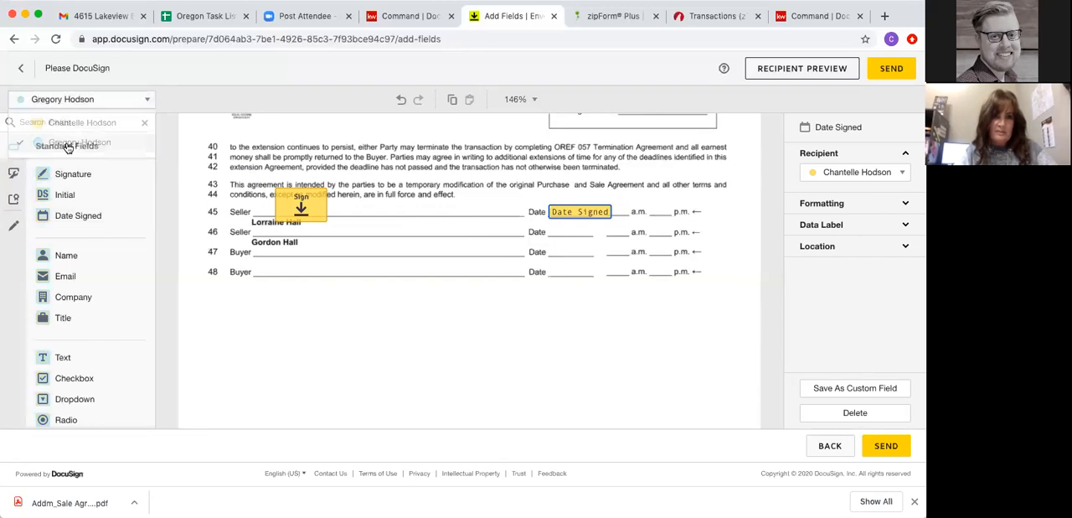
pyautogui.moveTo(67, 174)
pyautogui.mouseDown()
pyautogui.moveTo(280, 246)
pyautogui.moveTo(277, 216)
pyautogui.mouseUp()
pyautogui.moveTo(72, 215); pyautogui.dragTo(578, 237)
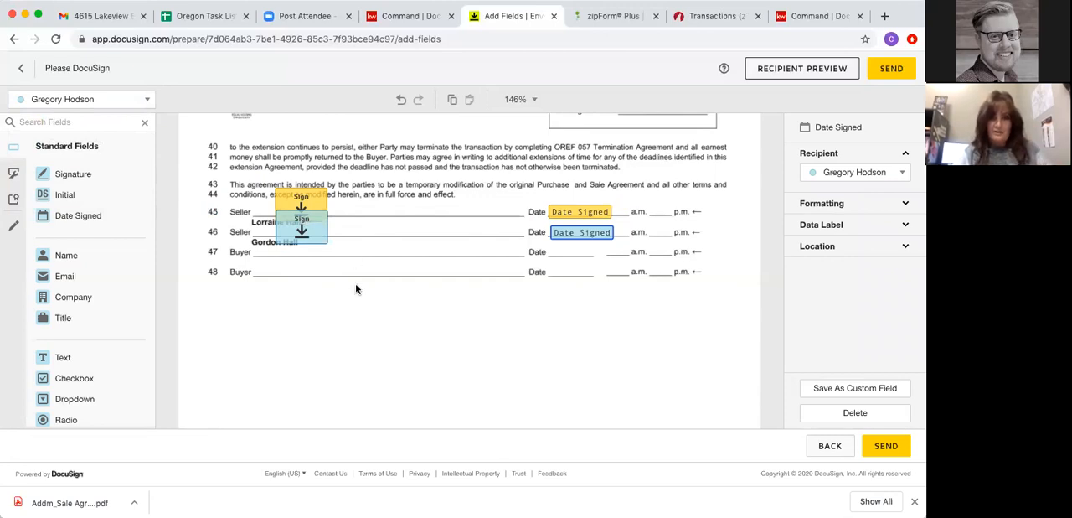
# - Add a wide text field reading "dfjhasdufhasjdbfkj" below the COVID-19 Addendum's signature lines, and place a checkbox beneath it
pyautogui.scroll(-3, 354, 290)
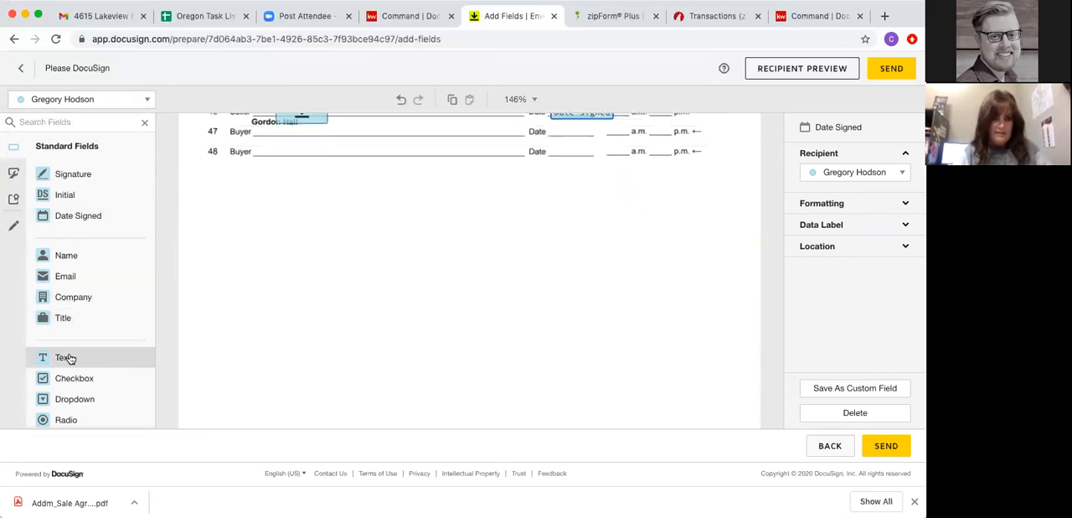
pyautogui.moveTo(58, 356); pyautogui.dragTo(270, 248)
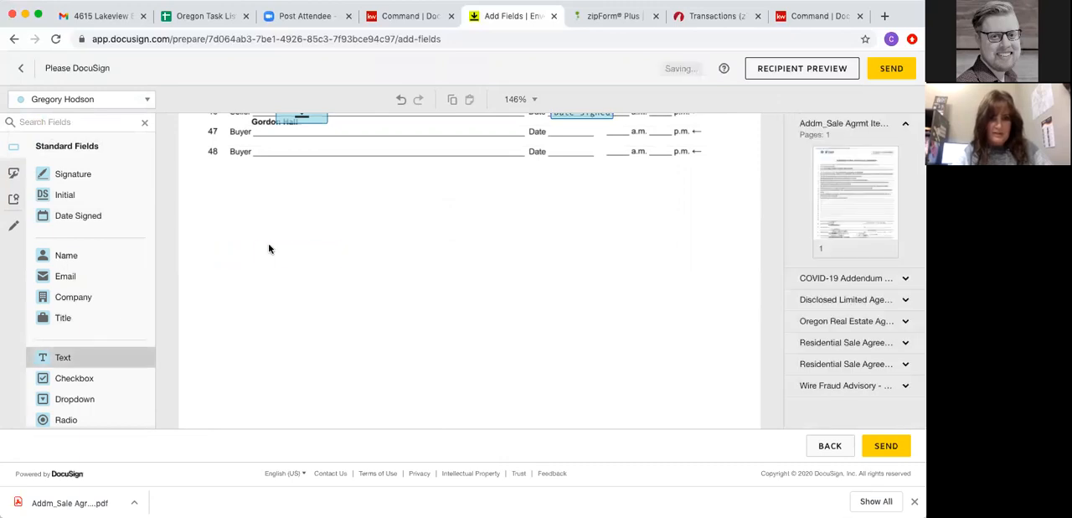
pyautogui.moveTo(340, 261); pyautogui.dragTo(557, 266)
pyautogui.click(481, 260)
pyautogui.write('dfjhasdufhasjdbfkj')
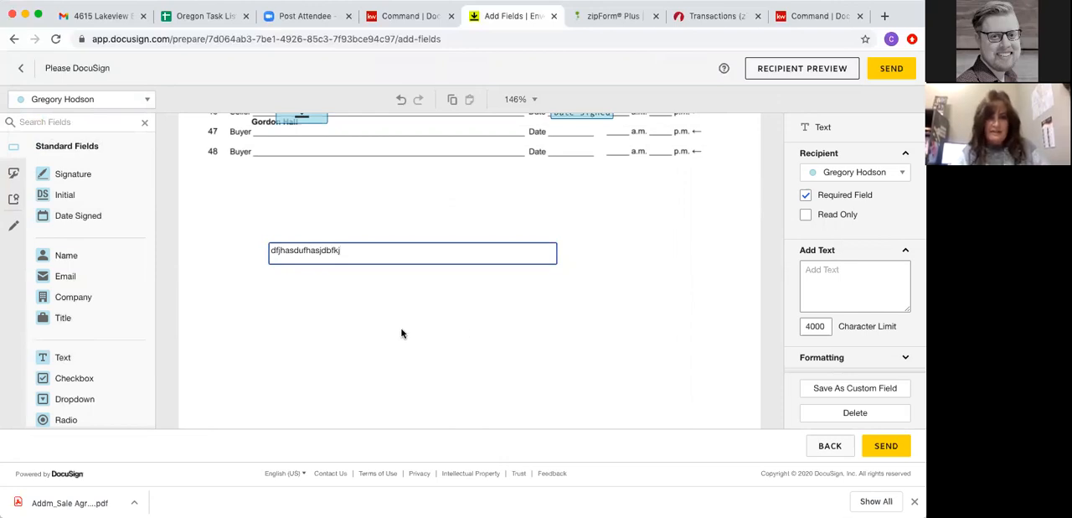
pyautogui.click(401, 333)
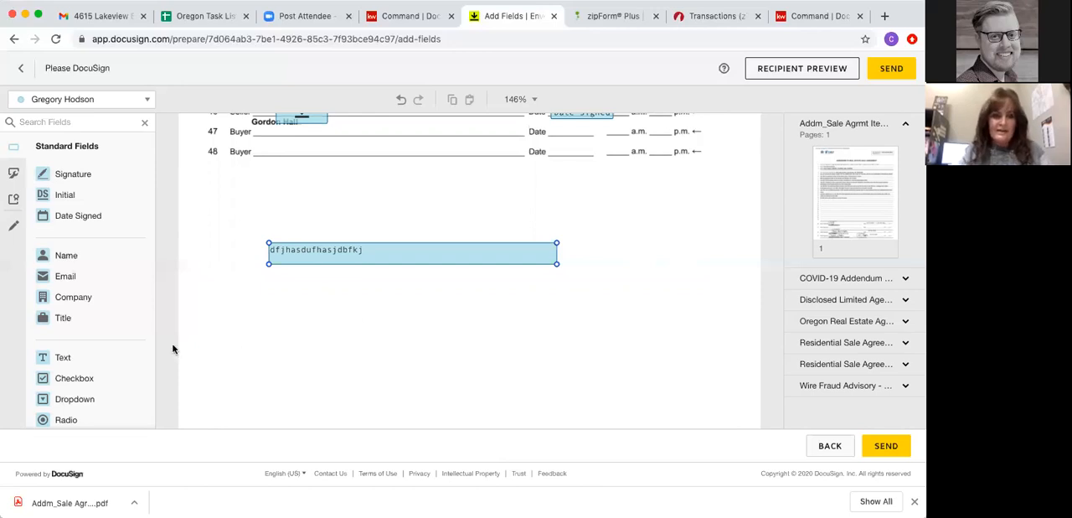
pyautogui.click(61, 380)
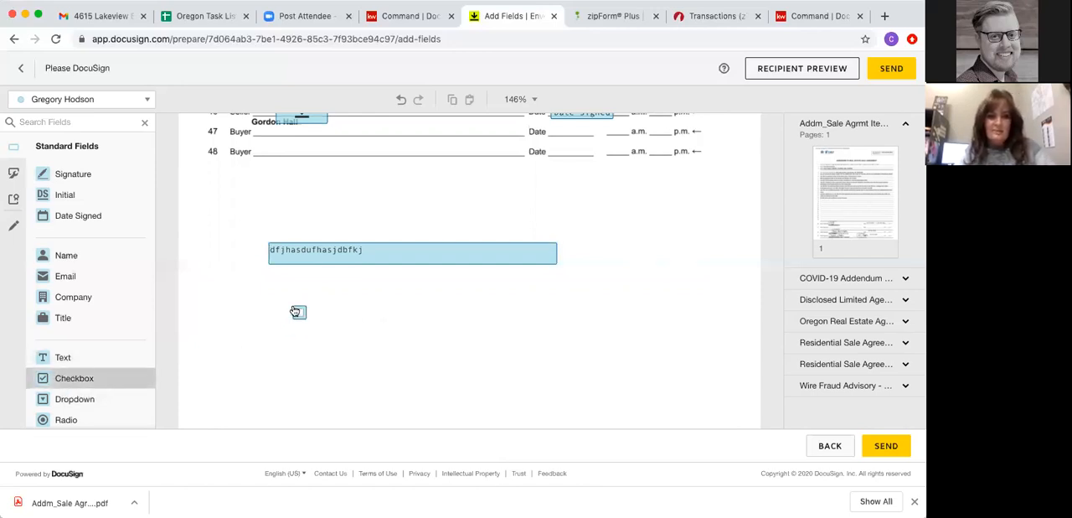
pyautogui.click(295, 312)
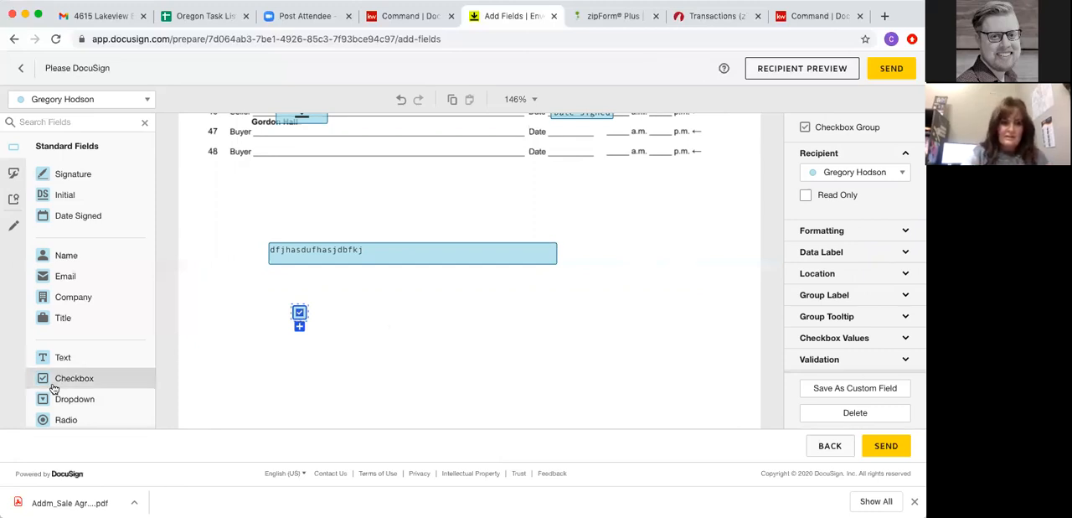
# - Try a group of three radio buttons for the first recipient beneath the checkbox, with the middle one selected
pyautogui.moveTo(52, 419); pyautogui.dragTo(393, 341)
pyautogui.click(298, 351)
pyautogui.click(322, 354)
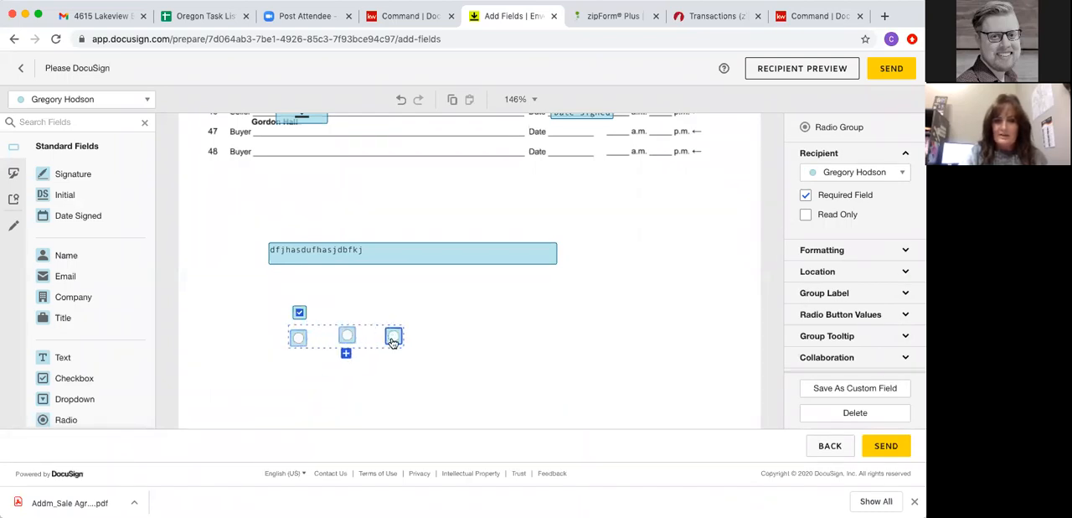
pyautogui.click(295, 340)
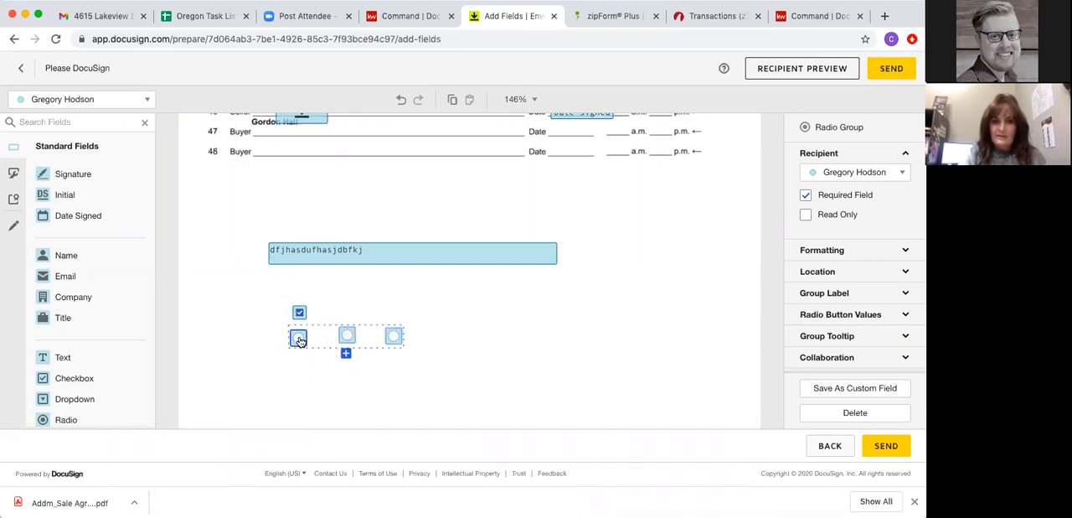
pyautogui.click(299, 340)
pyautogui.click(348, 336)
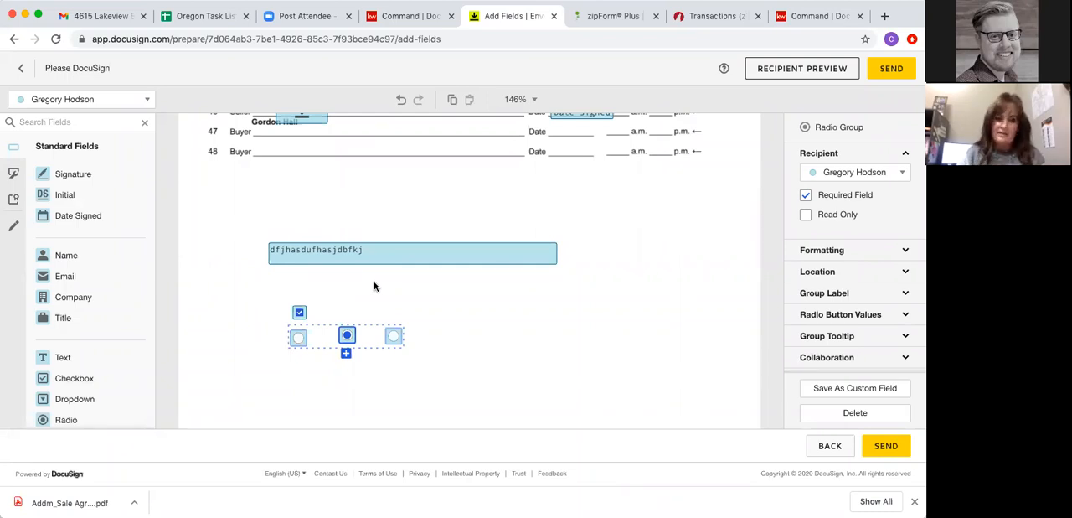
pyautogui.click(405, 300)
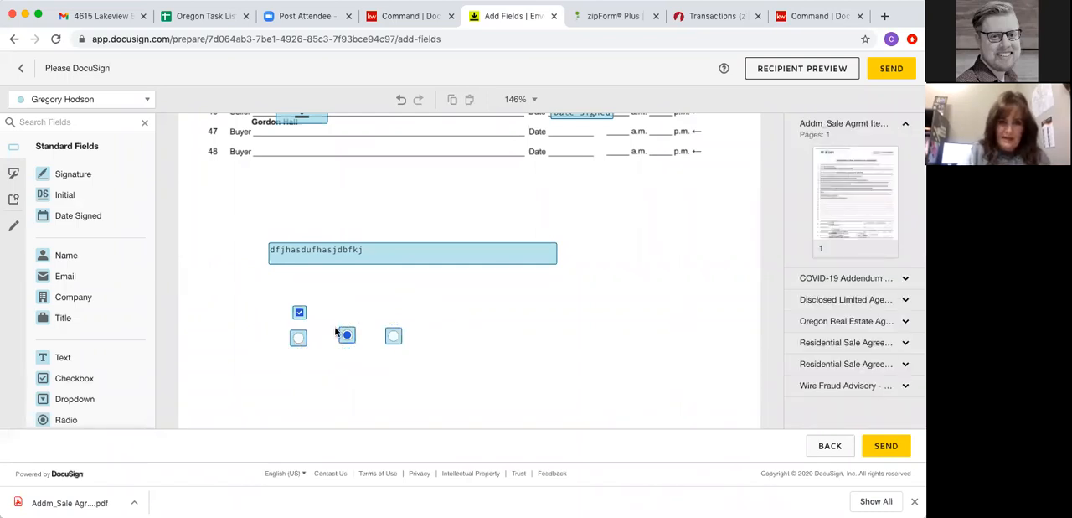
# - Delete all three radio buttons beneath the checkbox on the COVID-19 Addendum
pyautogui.click(394, 340)
pyautogui.press('Delete')
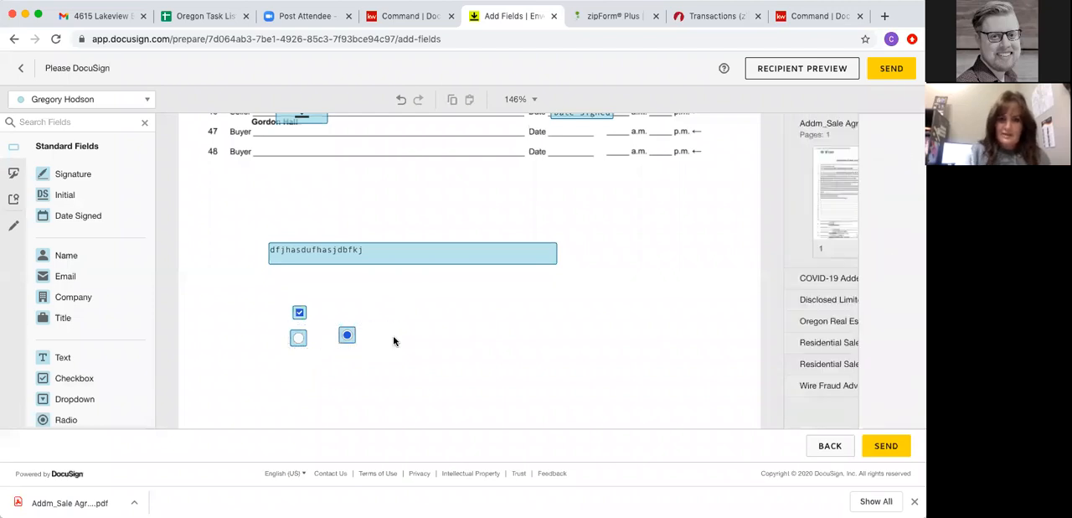
pyautogui.click(346, 333)
pyautogui.press('Delete')
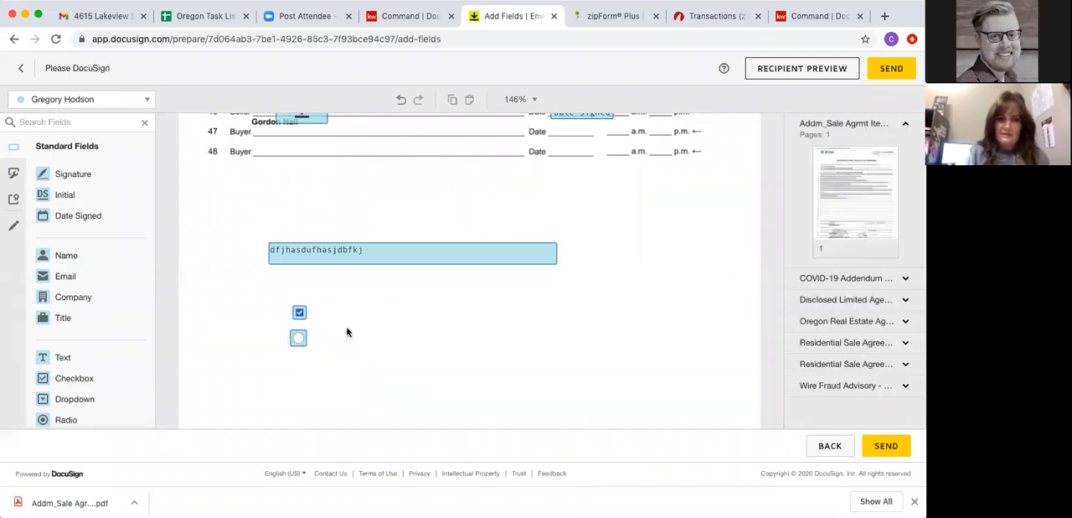
pyautogui.click(299, 339)
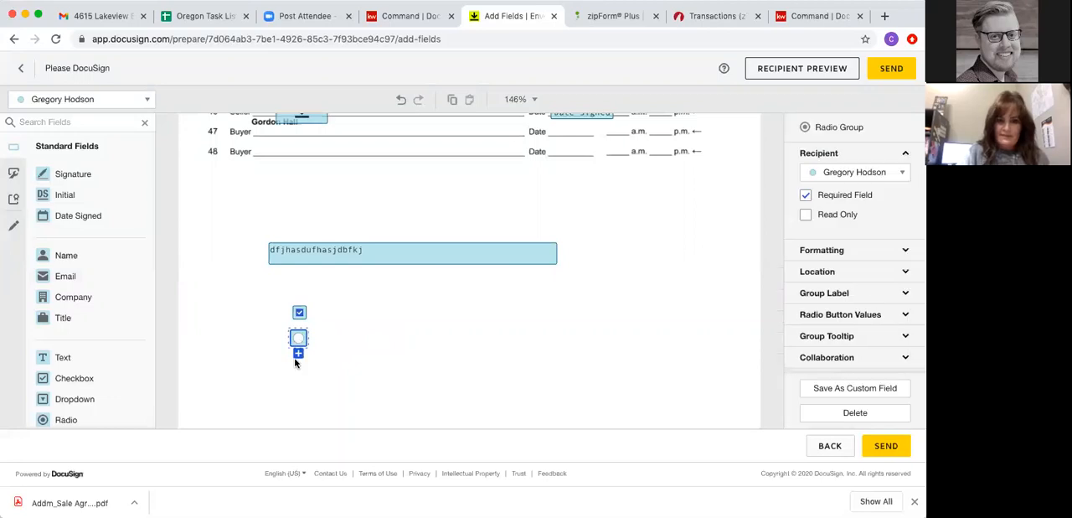
pyautogui.press('Delete')
# - Place an Initial field for each of the two recipients side by side beside the heading on the Agency Disclosure Pamphlet's first page
pyautogui.scroll(-5, 285, 338)
pyautogui.scroll(-10, 285, 339)
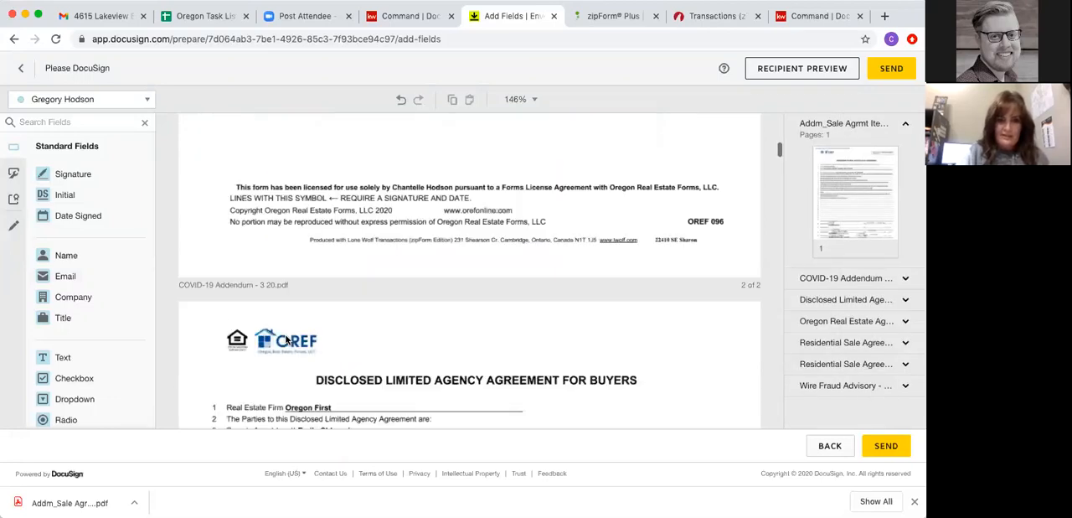
pyautogui.scroll(-2, 285, 338)
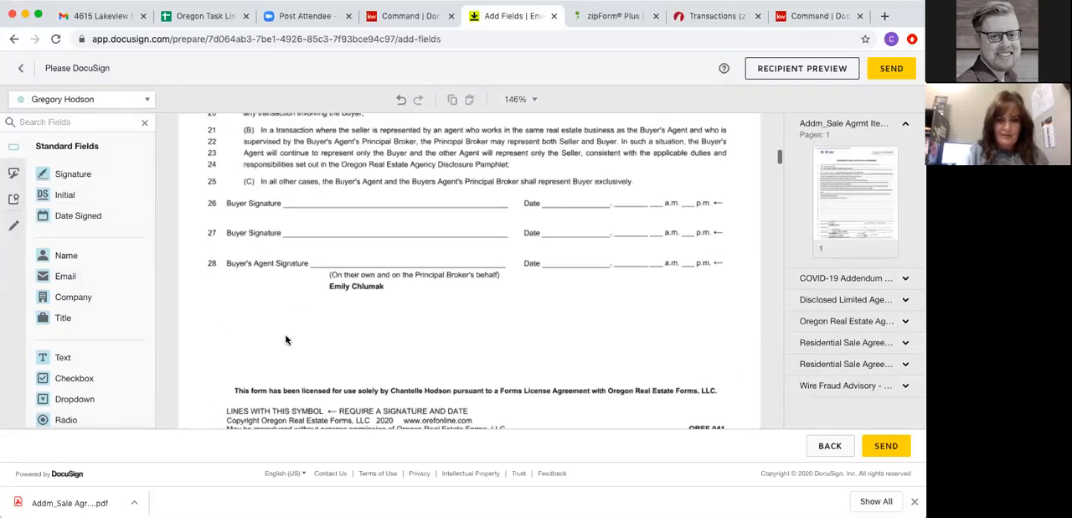
pyautogui.scroll(-10, 285, 338)
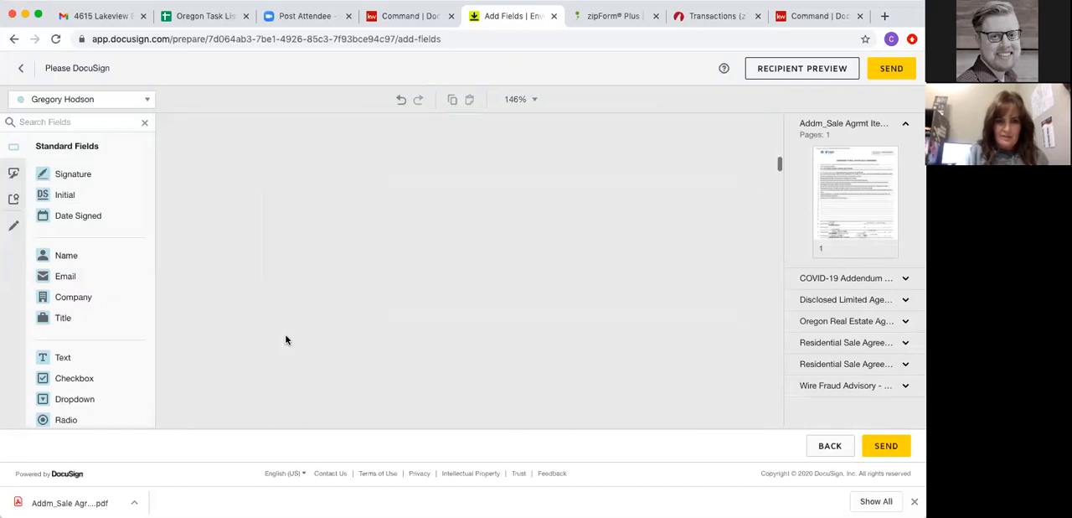
pyautogui.scroll(8, 285, 338)
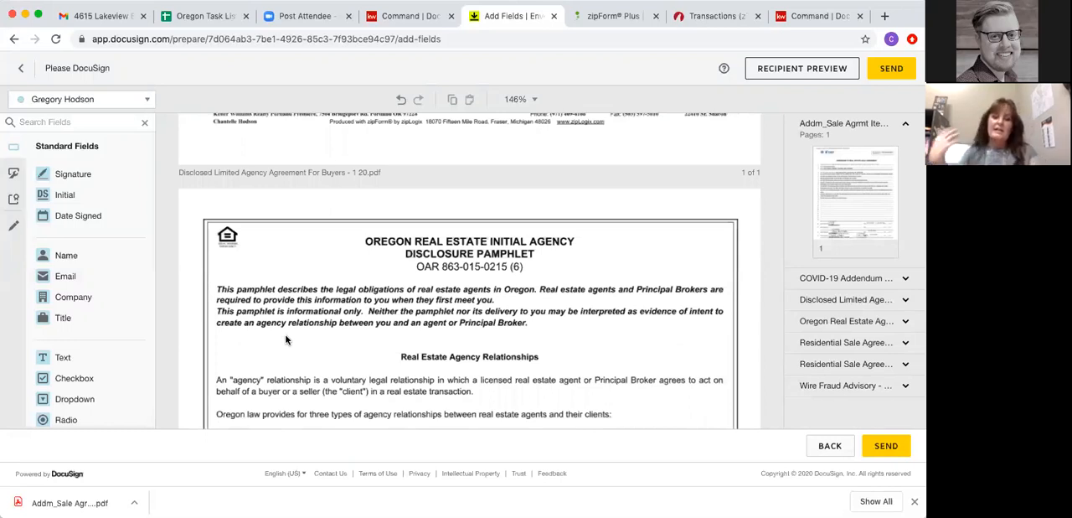
pyautogui.moveTo(66, 195); pyautogui.dragTo(274, 254)
pyautogui.click(84, 100)
pyautogui.click(76, 122)
pyautogui.moveTo(46, 203); pyautogui.dragTo(299, 243)
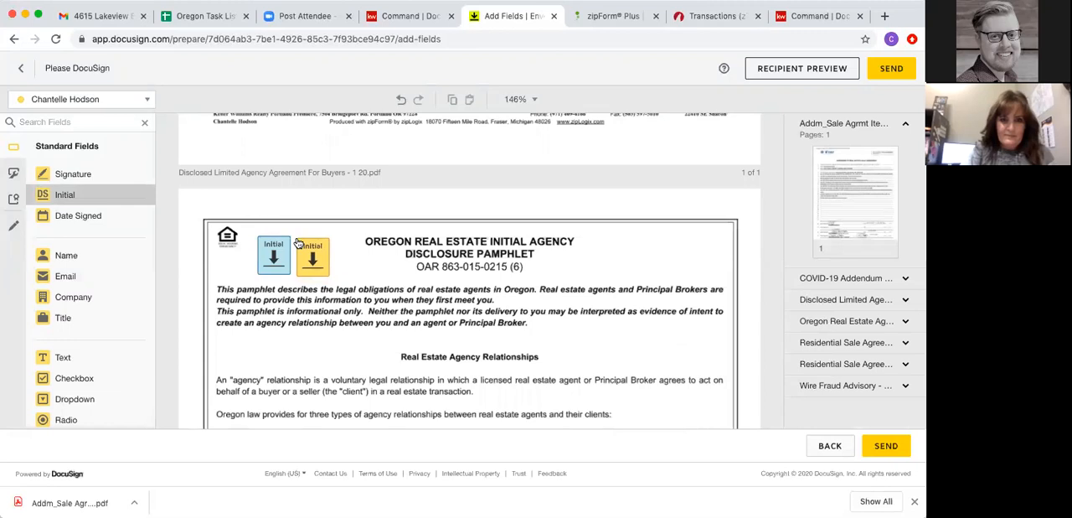
# - Place stacked Date Signed fields for the second and first recipients next to the pamphlet's Initial fields
pyautogui.moveTo(128, 219); pyautogui.dragTo(336, 261)
pyautogui.click(84, 99)
pyautogui.click(80, 142)
pyautogui.moveTo(67, 215); pyautogui.dragTo(344, 248)
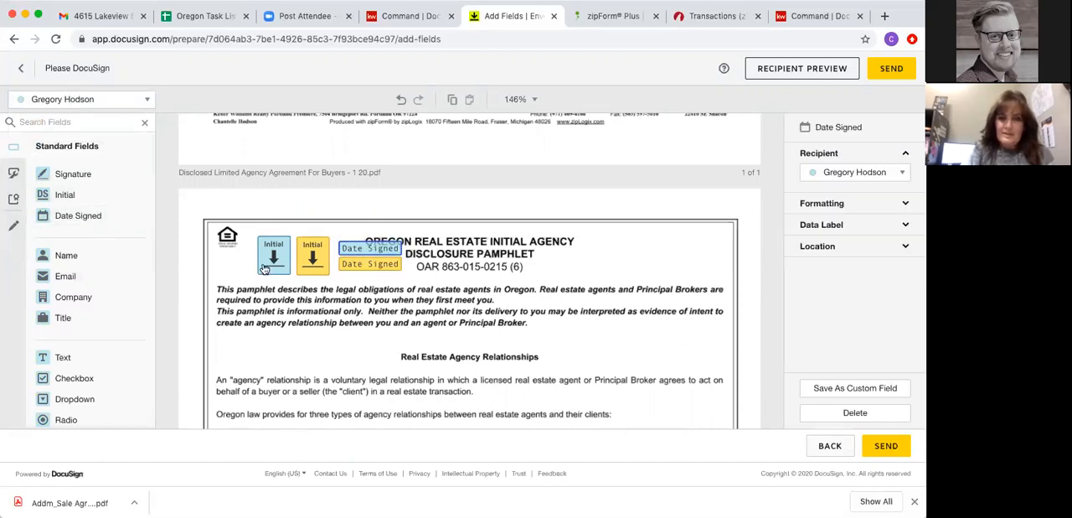
# - Copy the pamphlet's two Initial and two Date Signed fields together onto its second and third pages
pyautogui.moveTo(251, 233); pyautogui.dragTo(415, 286)
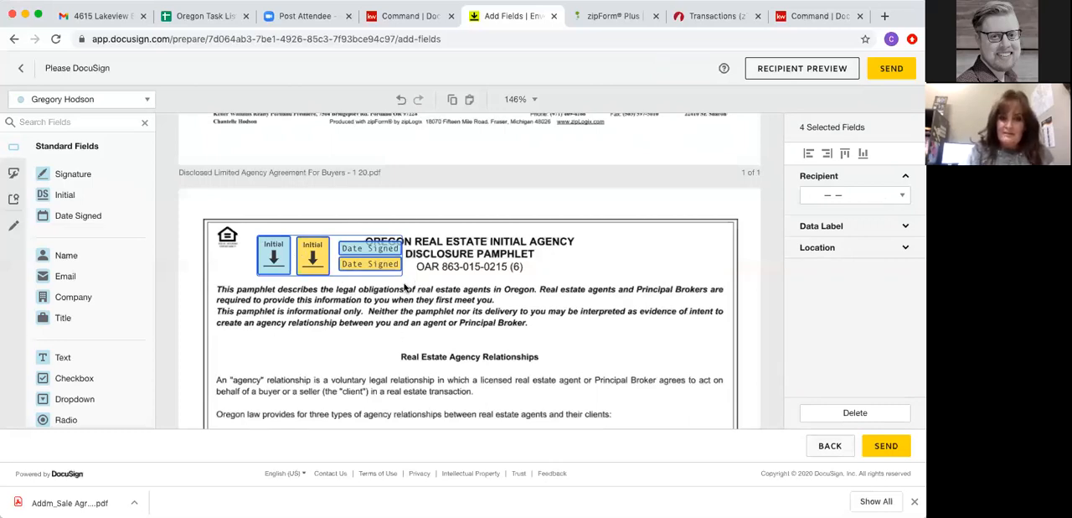
pyautogui.scroll(-15, 404, 287)
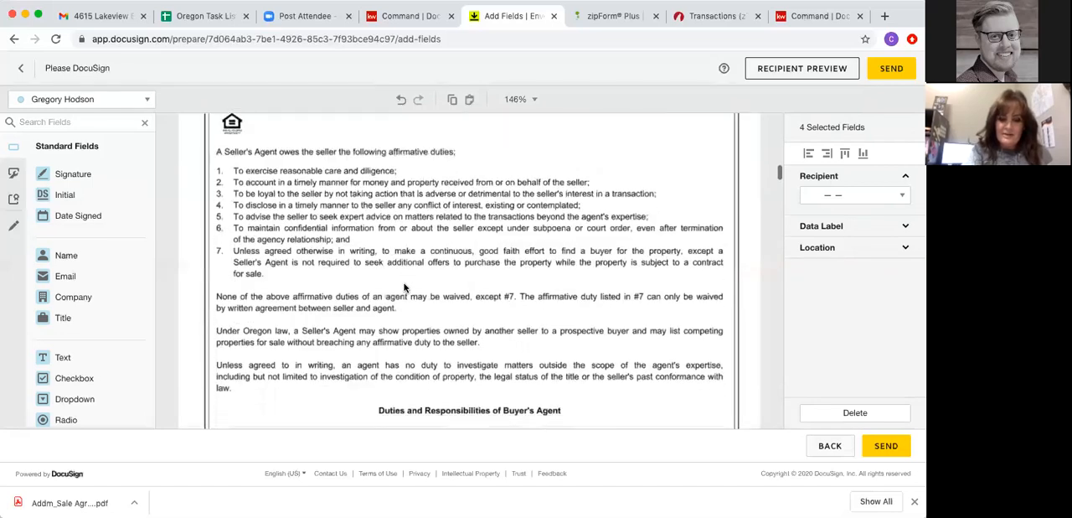
pyautogui.press('super+v')
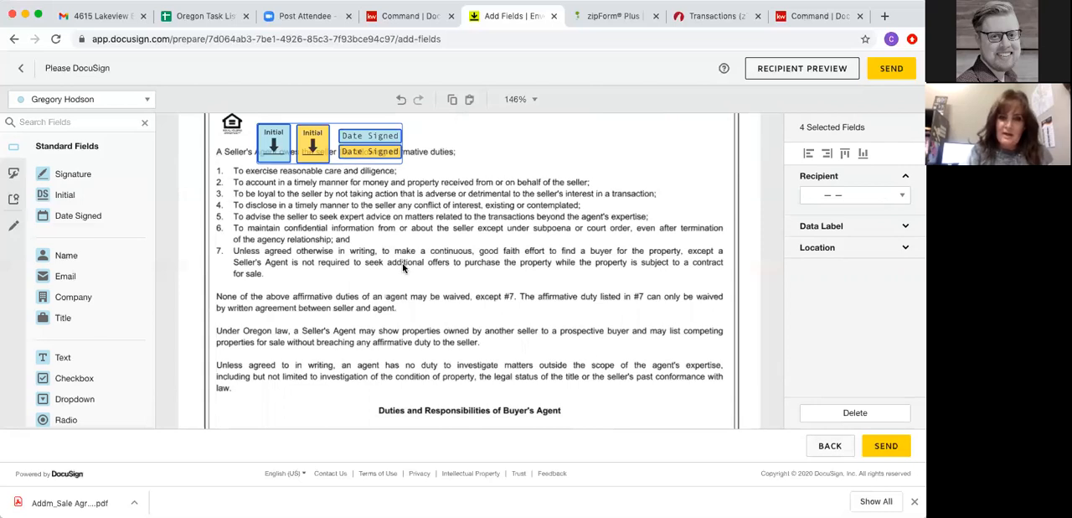
pyautogui.scroll(-15, 403, 267)
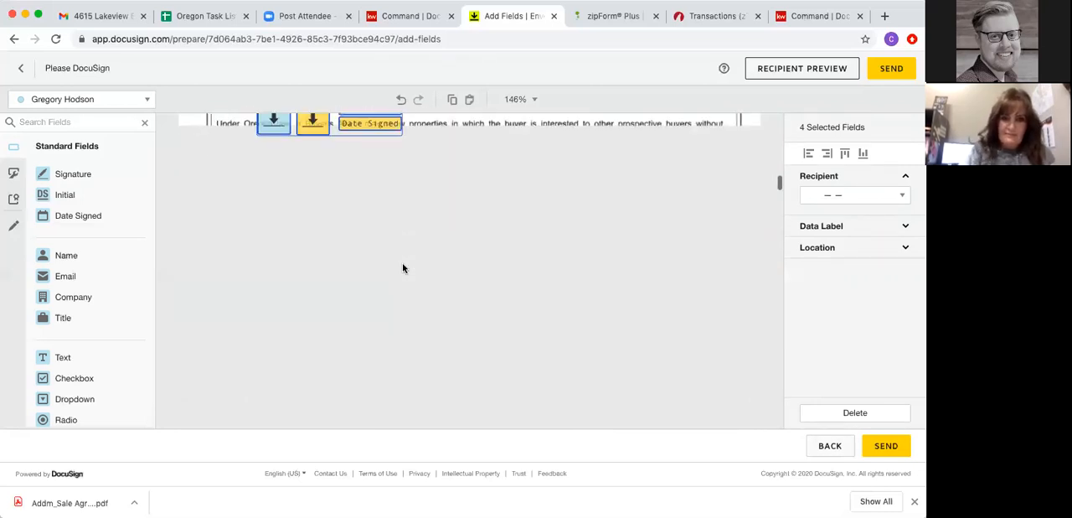
pyautogui.scroll(4, 403, 294)
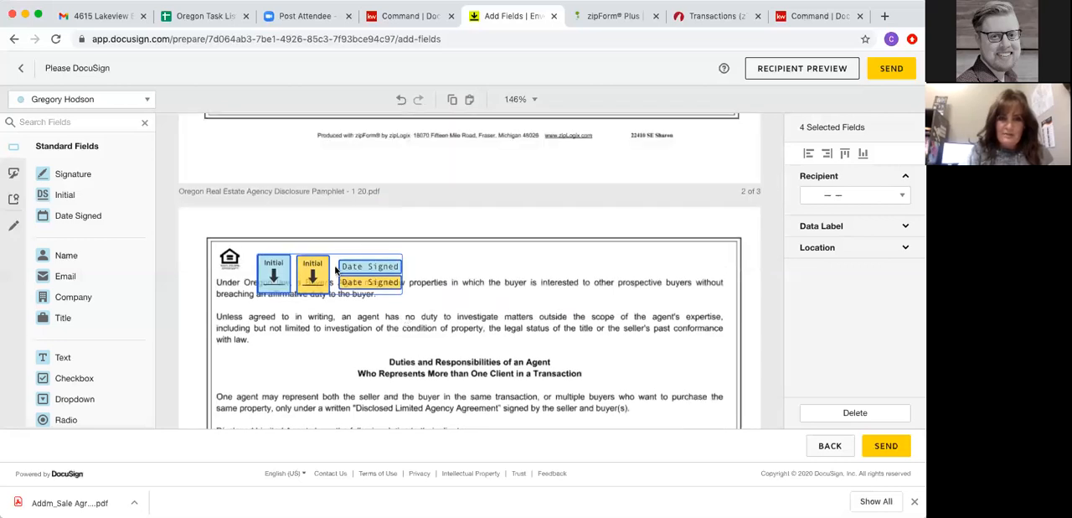
# - Select all four fields on the pamphlet's third page and move them as a group toward the middle of the page
pyautogui.click(393, 266)
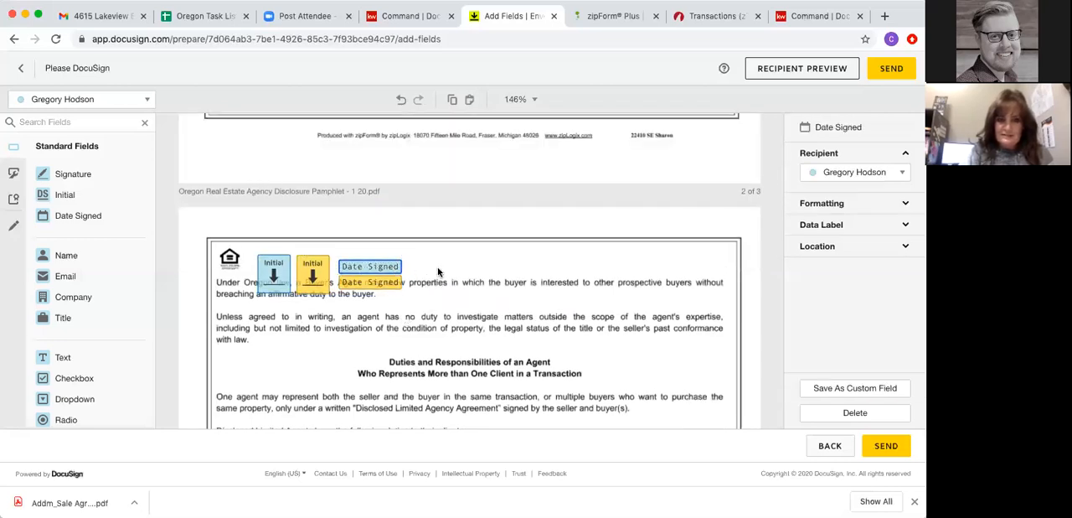
pyautogui.click(270, 275)
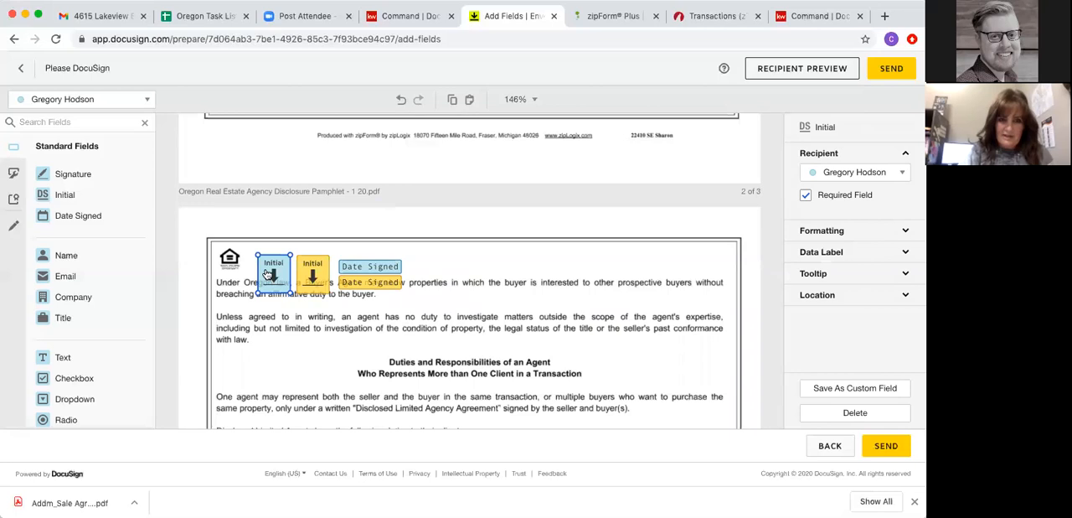
pyautogui.moveTo(256, 247); pyautogui.dragTo(421, 312)
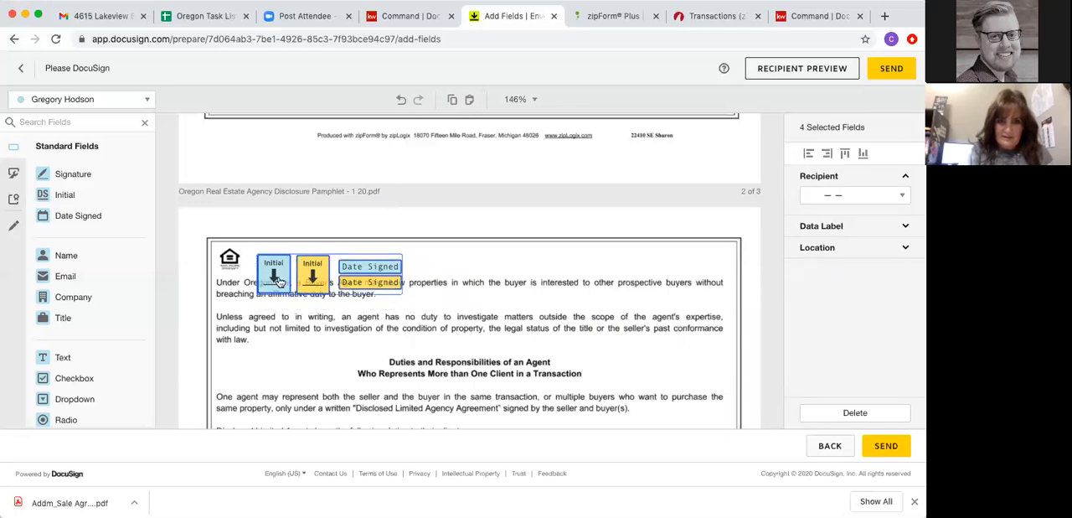
pyautogui.moveTo(279, 282); pyautogui.dragTo(381, 288)
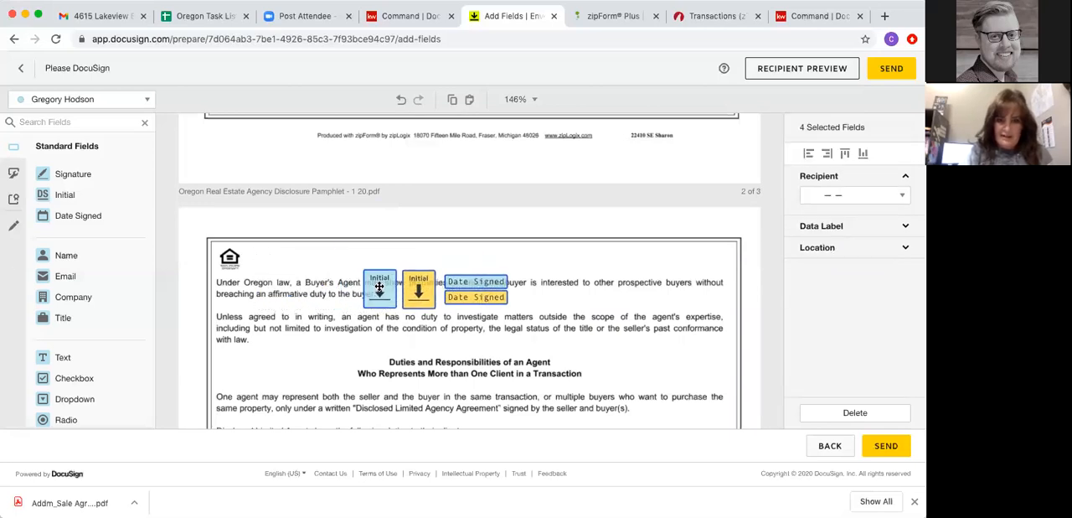
pyautogui.click(315, 350)
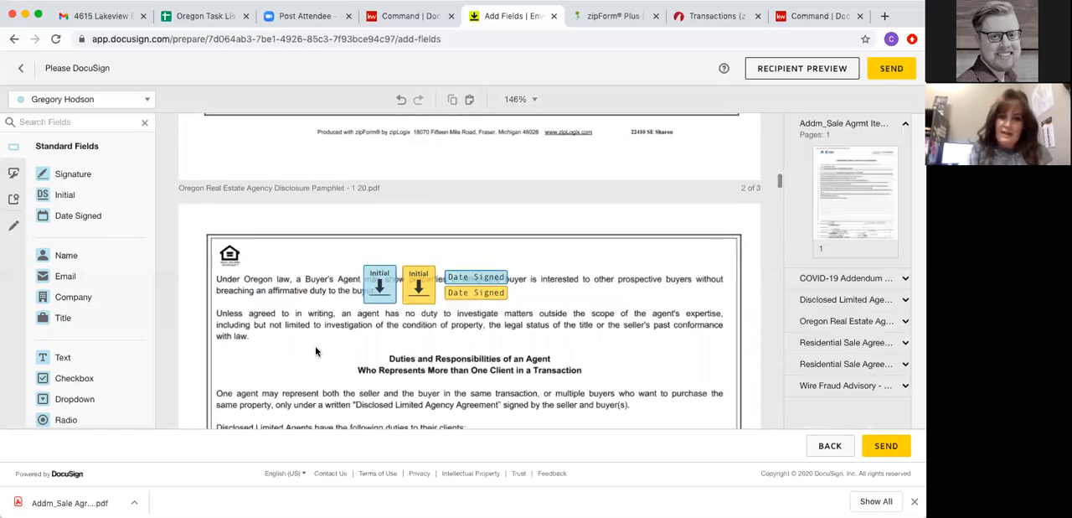
# - Place Initial fields for the first and second recipients on the Buyer Initials line of the Residential Sale Agreement's page 1
pyautogui.scroll(-15, 316, 351)
pyautogui.scroll(-5, 316, 351)
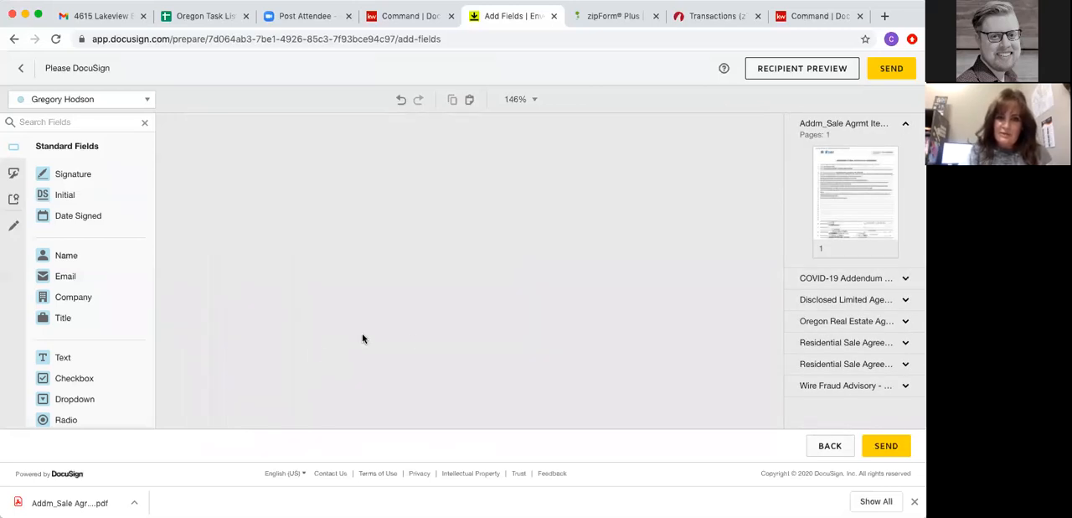
pyautogui.scroll(-5, 412, 339)
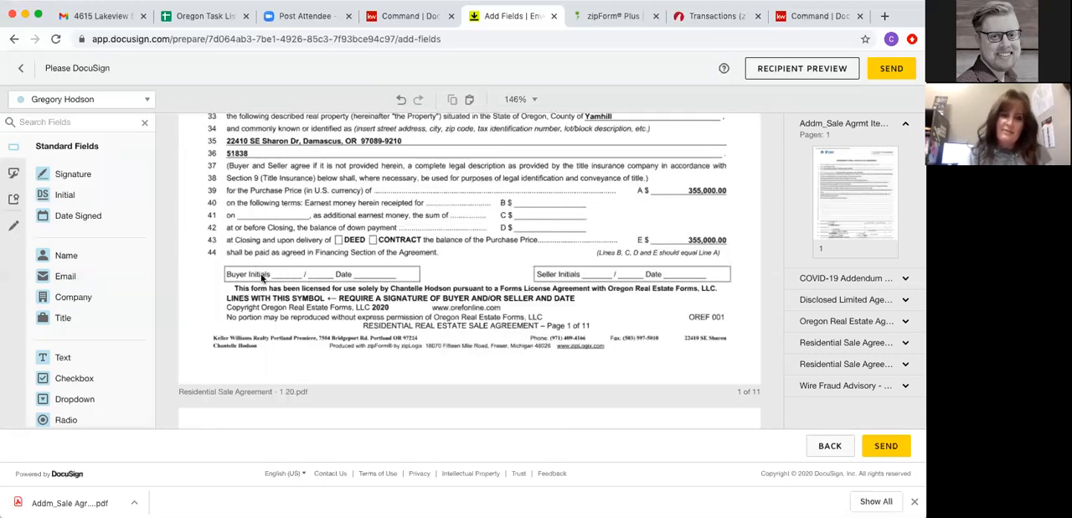
pyautogui.moveTo(66, 188); pyautogui.dragTo(274, 251)
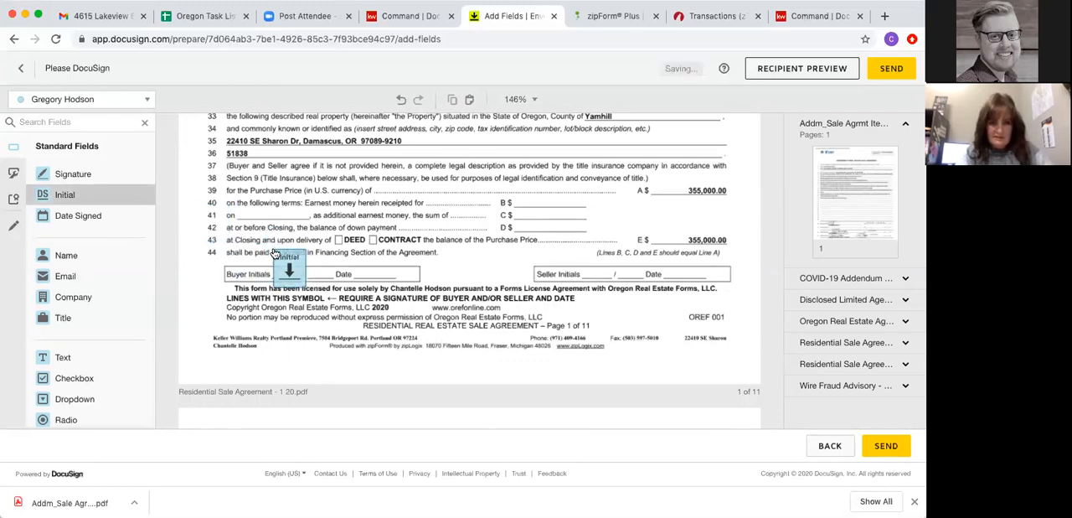
pyautogui.click(74, 122)
pyautogui.moveTo(64, 194); pyautogui.dragTo(307, 253)
# - Copy both buyer Initial fields together onto the Buyer Initials line of the Residential Sale Agreement's page 2
pyautogui.moveTo(332, 317); pyautogui.dragTo(402, 313)
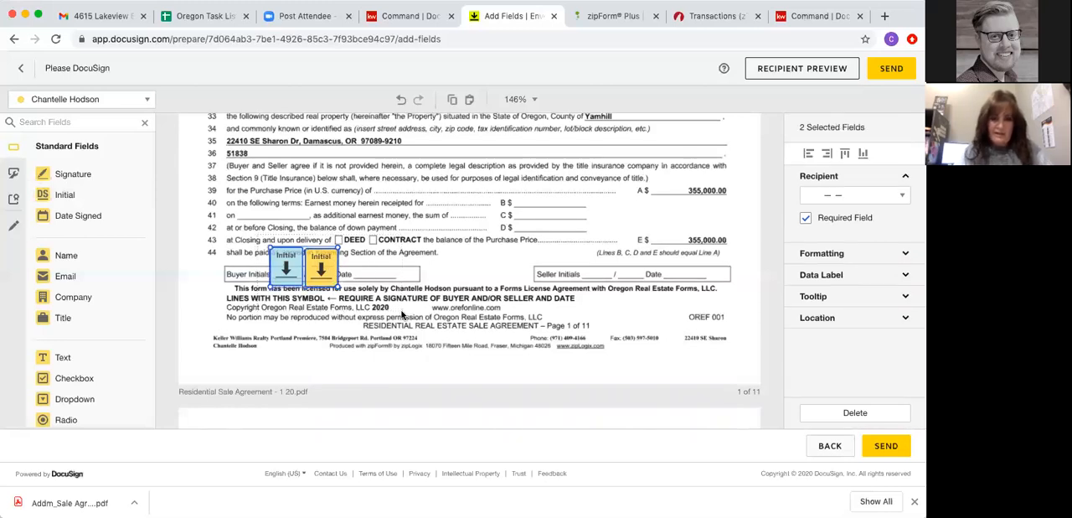
pyautogui.scroll(-10, 464, 339)
pyautogui.scroll(-4, 465, 339)
pyautogui.hotkey('ctrl', 'v')
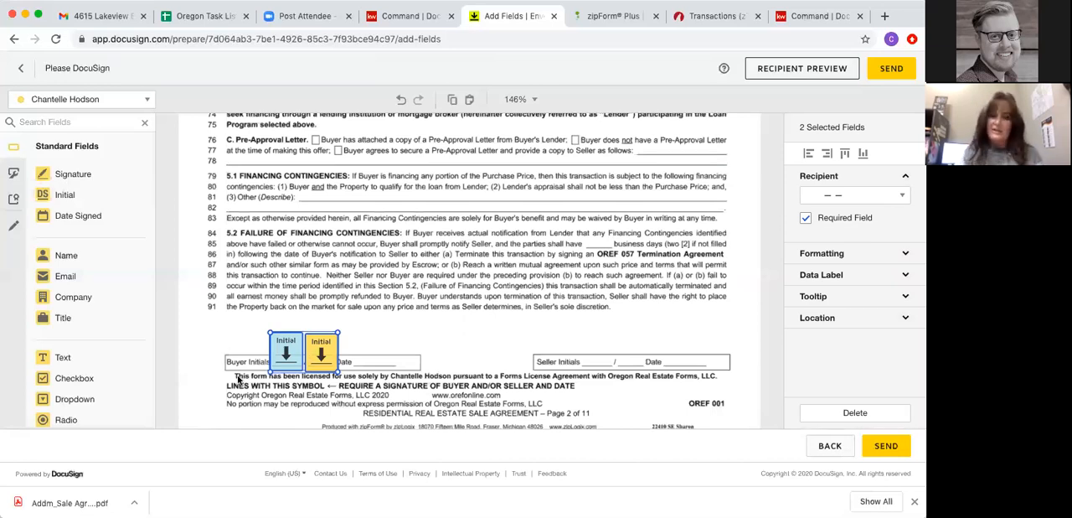
pyautogui.scroll(-1, 418, 314)
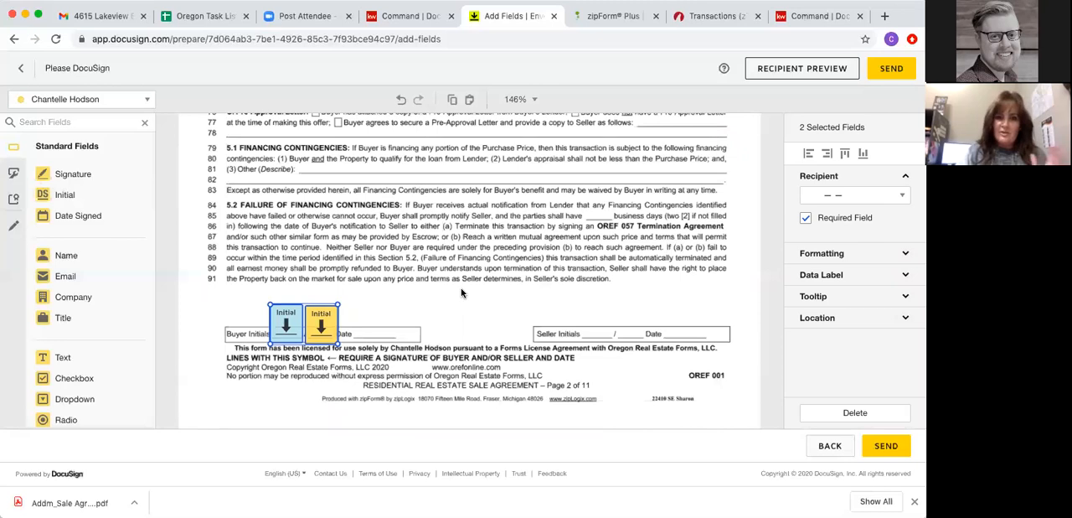
pyautogui.scroll(-10, 461, 293)
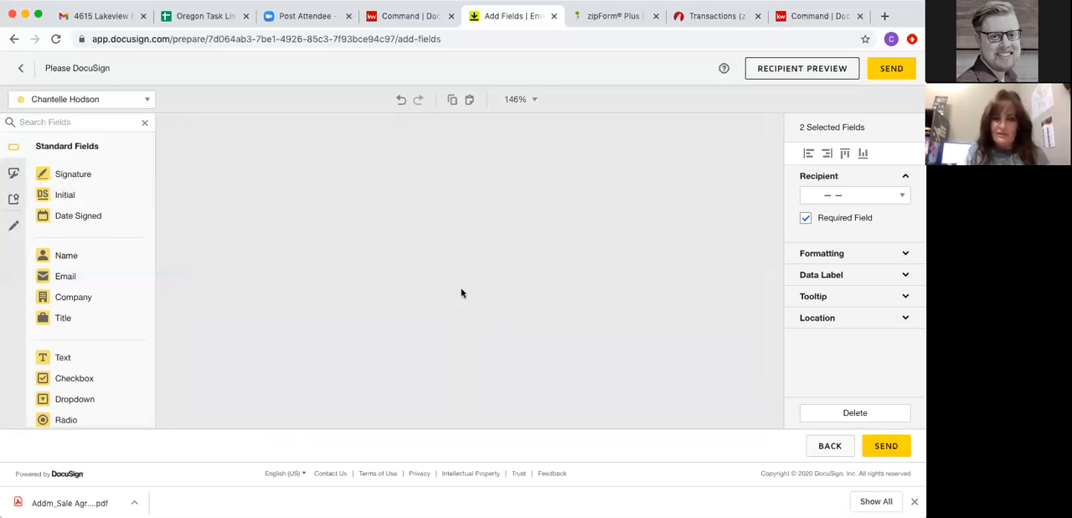
pyautogui.scroll(-5, 461, 292)
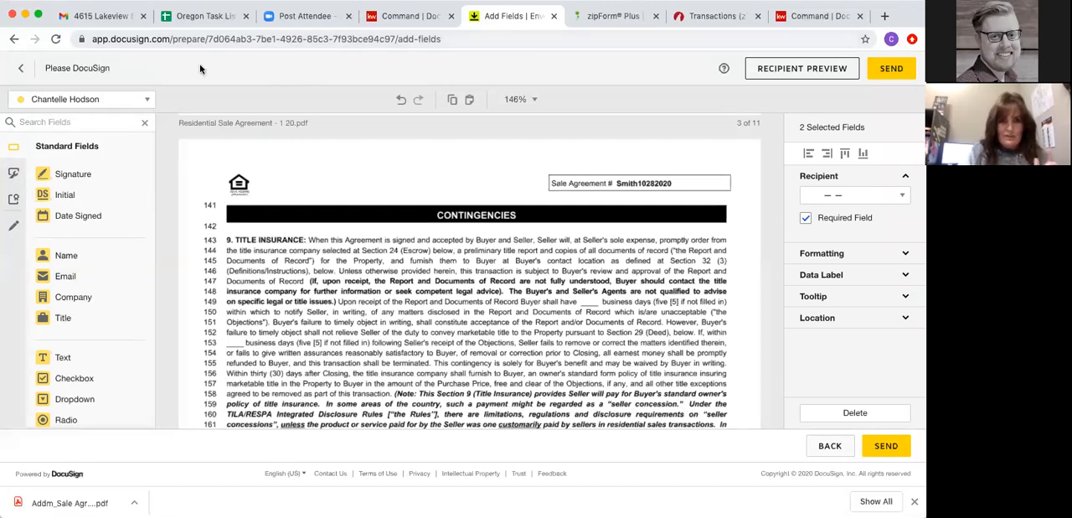
pyautogui.click(22, 71)
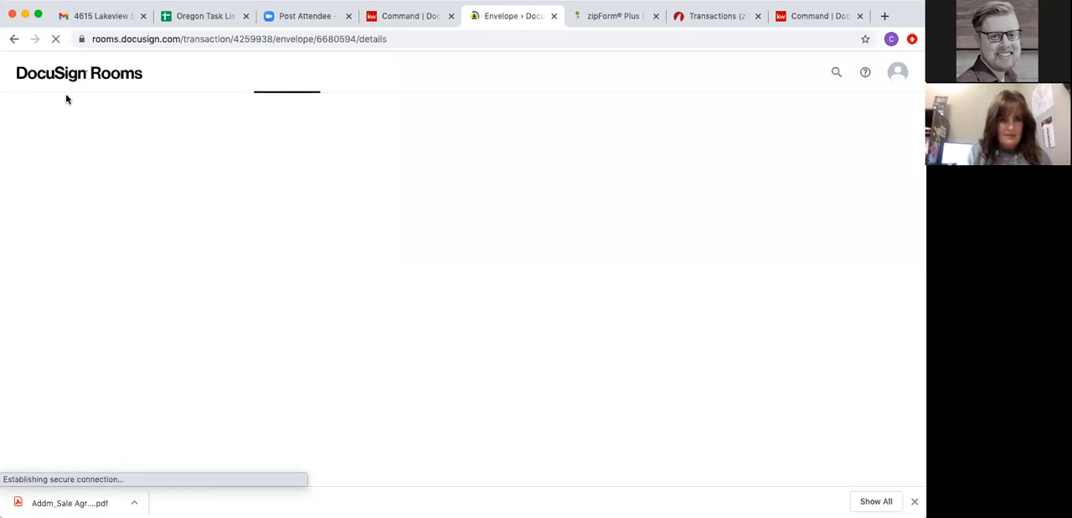
pyautogui.click(13, 40)
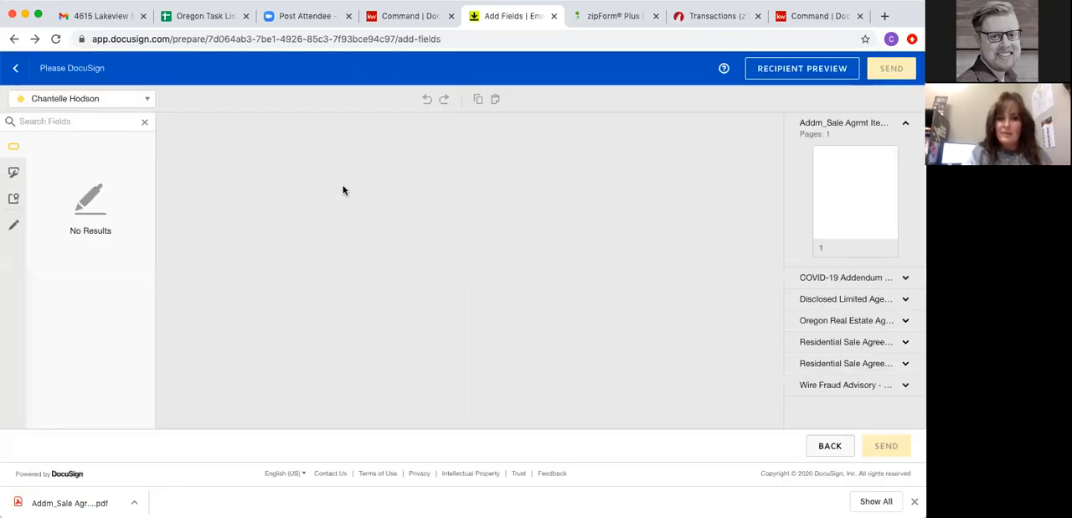
pyautogui.click(15, 68)
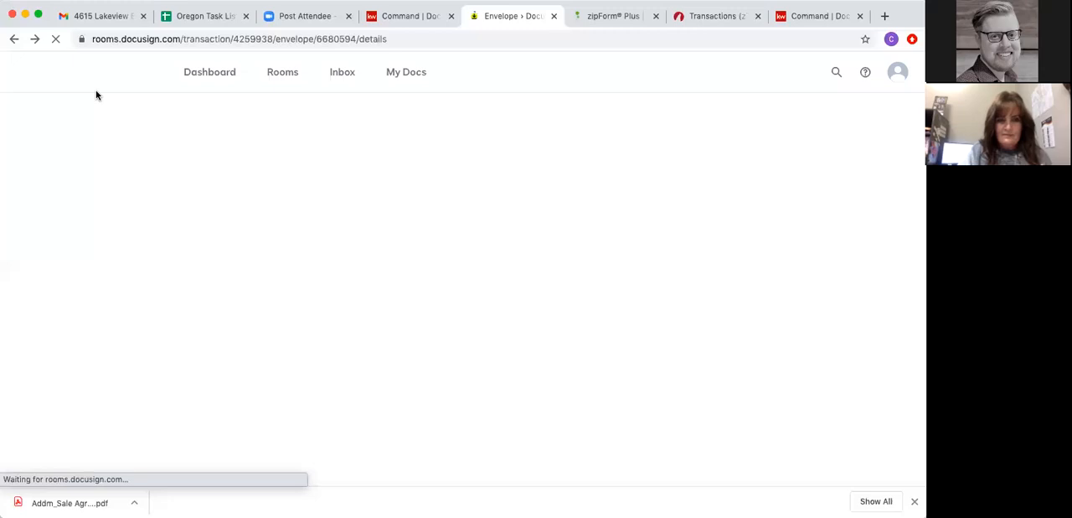
pyautogui.scroll(6, 232, 131)
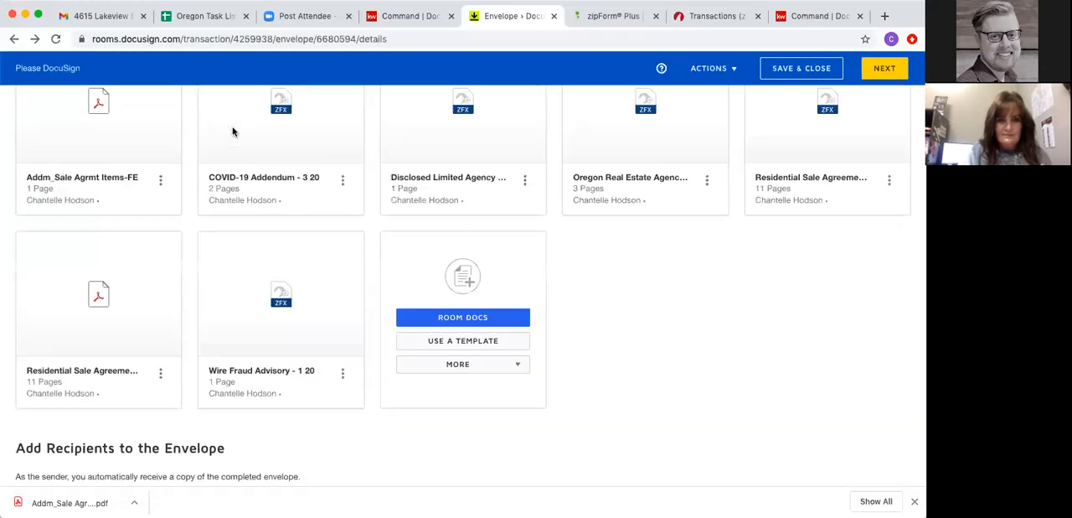
pyautogui.click(11, 43)
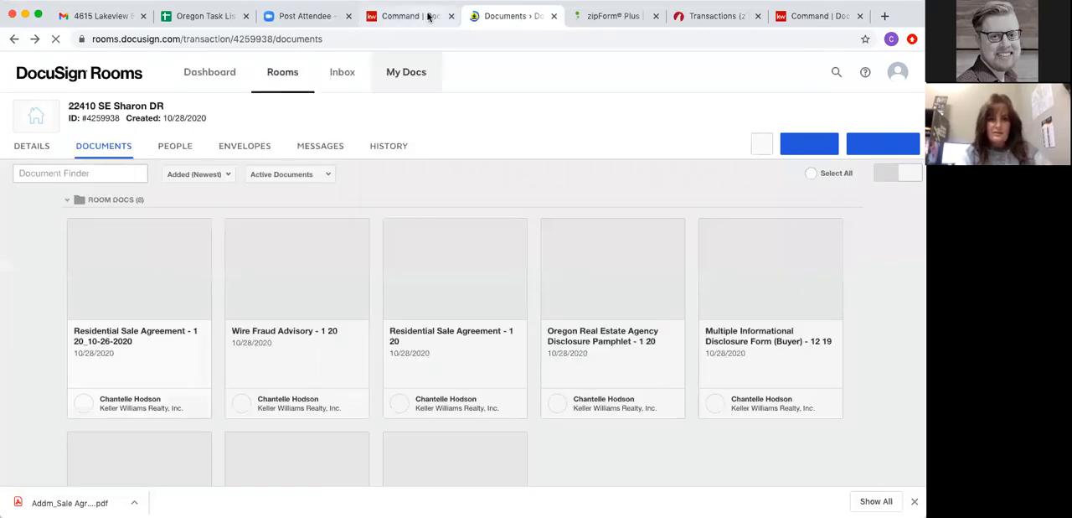
# - View the details of the draft Please DocuSign envelope from the room's envelopes, and return to the envelope list
pyautogui.click(240, 147)
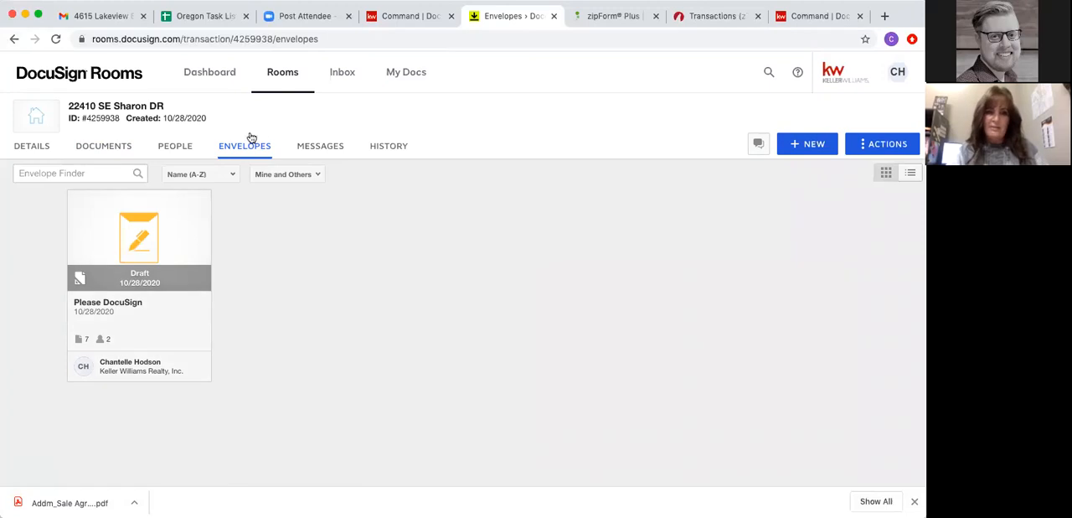
pyautogui.click(144, 252)
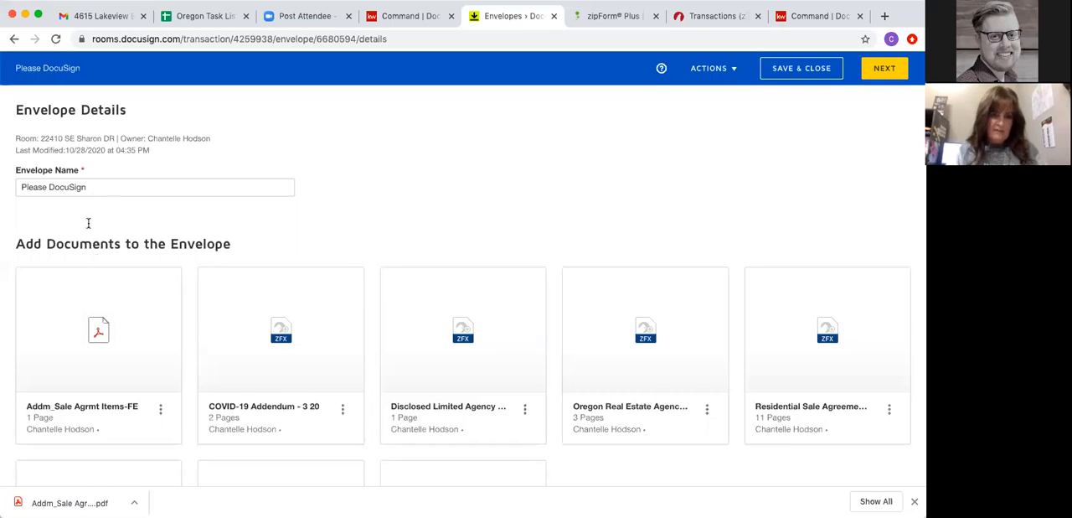
pyautogui.click(13, 42)
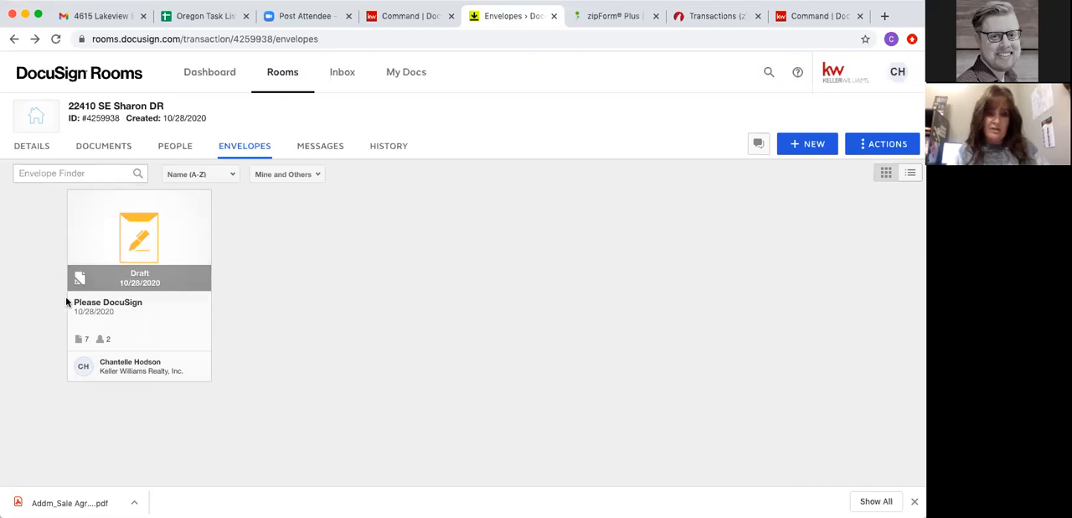
# - Download the PDF Residential Sale Agreement - 1 20_10-26-2020 from the room's documents
pyautogui.click(105, 147)
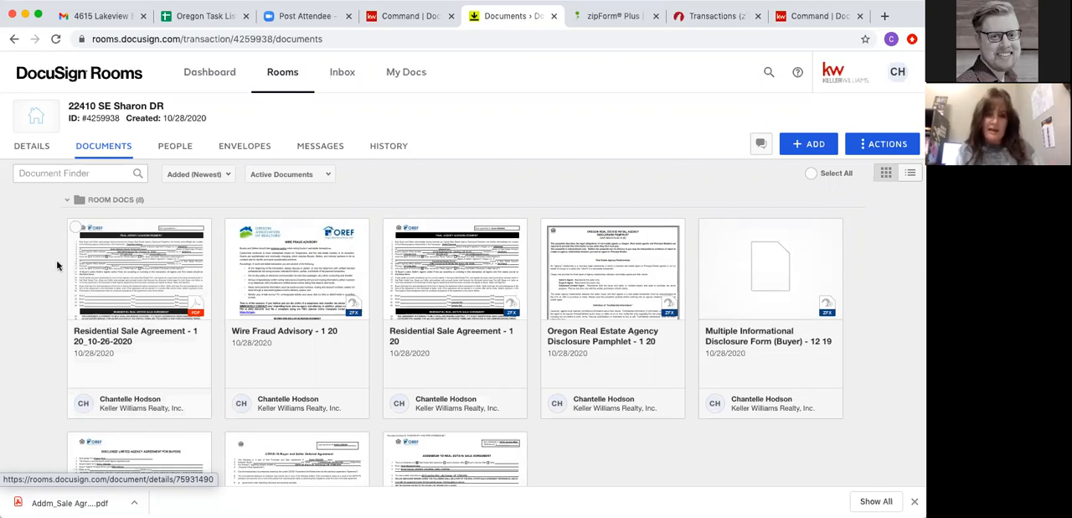
pyautogui.click(75, 227)
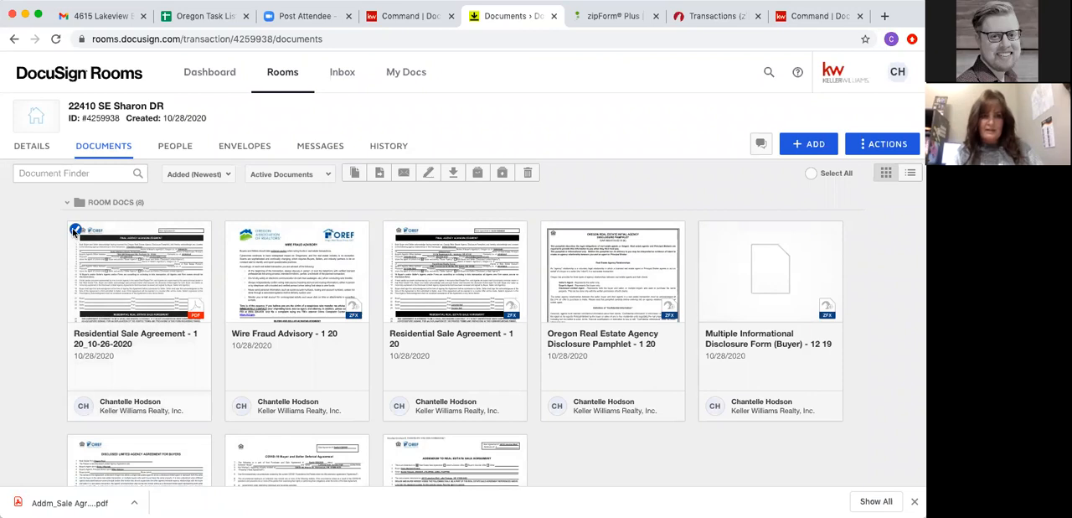
pyautogui.click(74, 227)
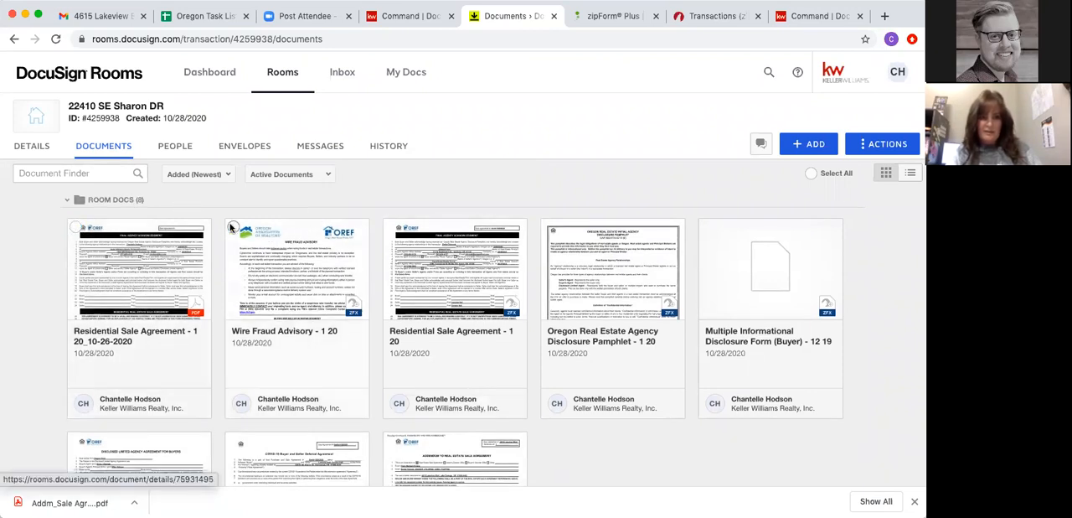
pyautogui.click(74, 231)
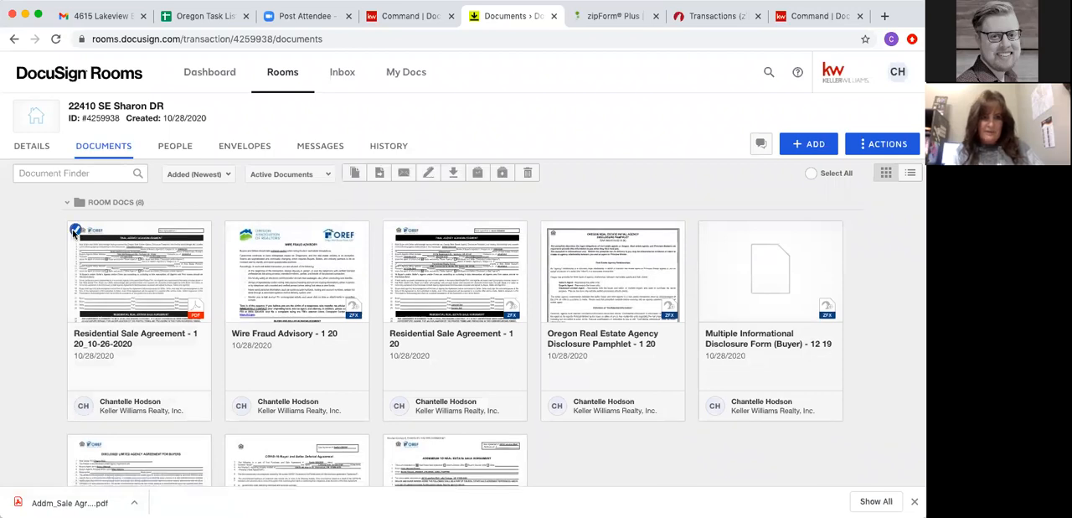
pyautogui.click(454, 173)
pyautogui.click(503, 219)
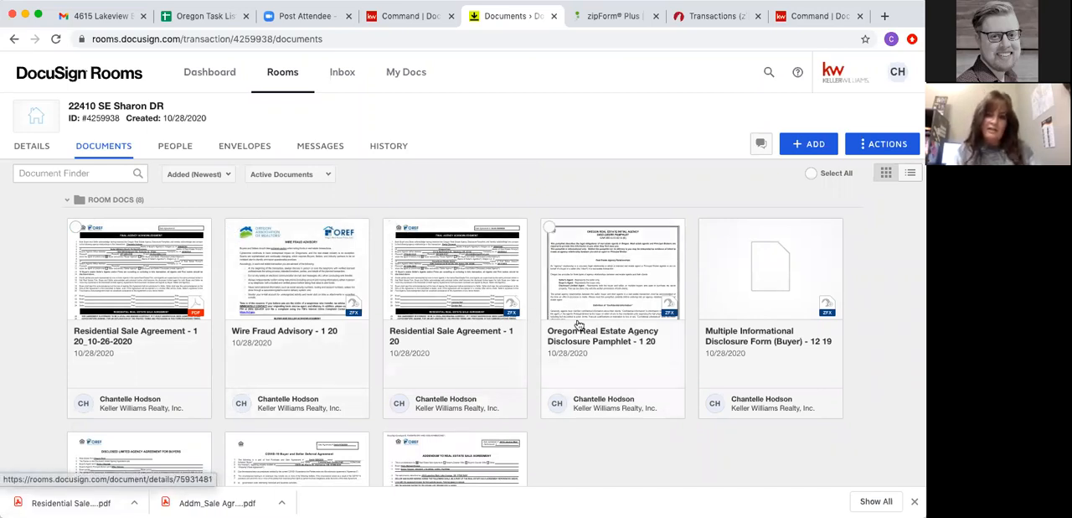
pyautogui.scroll(-2, 602, 333)
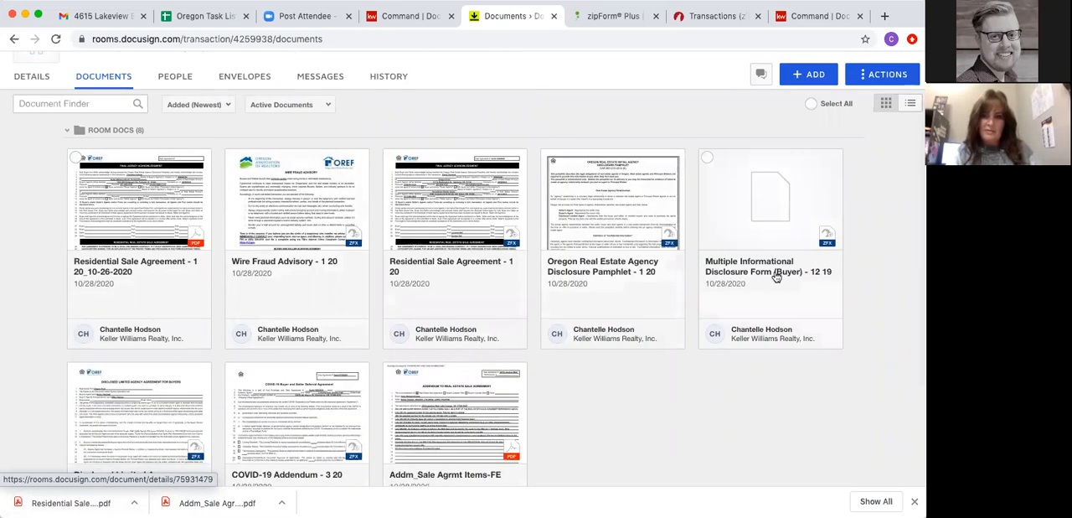
pyautogui.scroll(-3, 746, 254)
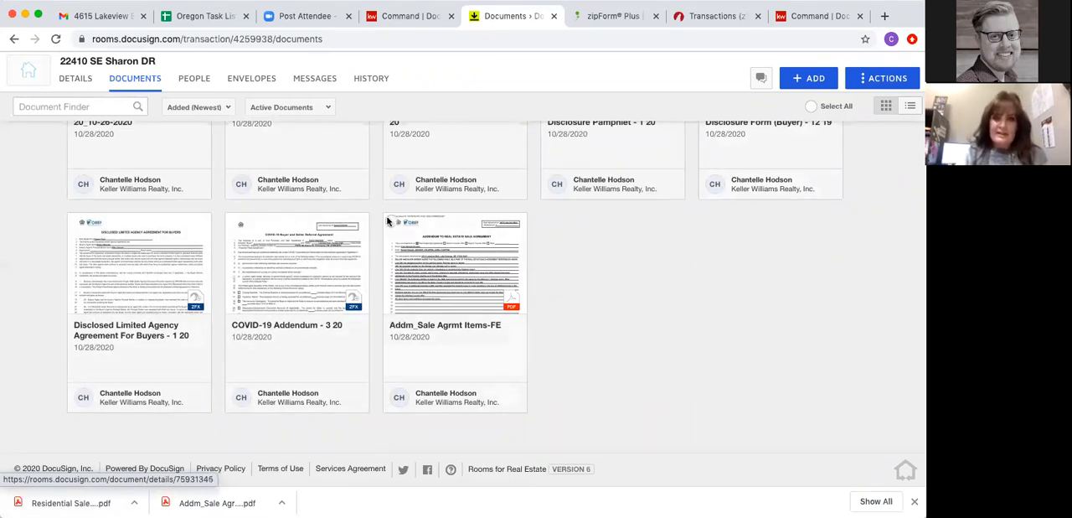
pyautogui.scroll(3, 234, 251)
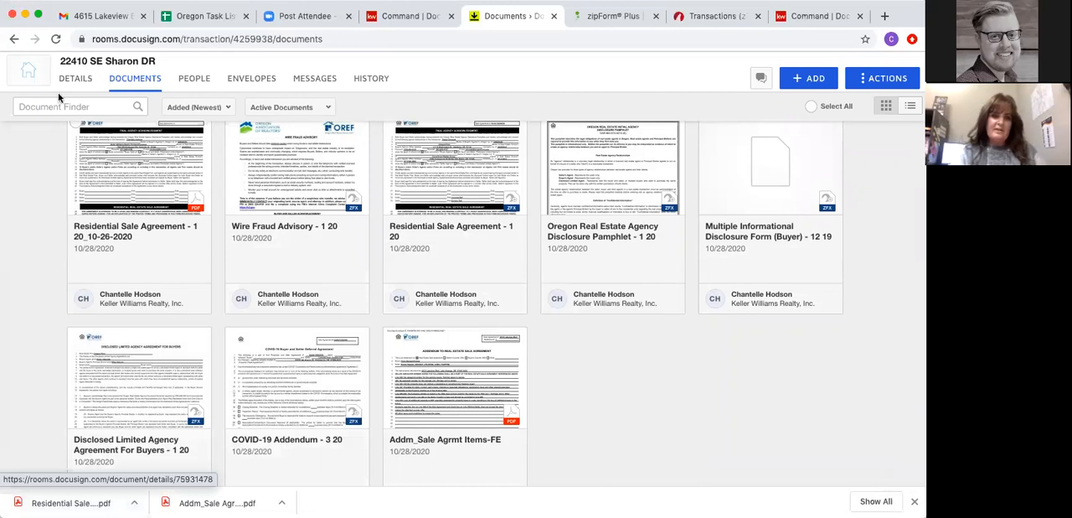
# - In Gmail, compose a message to the suggested contact with the downloaded Residential Sale Agreement PDF attached, and save it as a draft
pyautogui.click(98, 15)
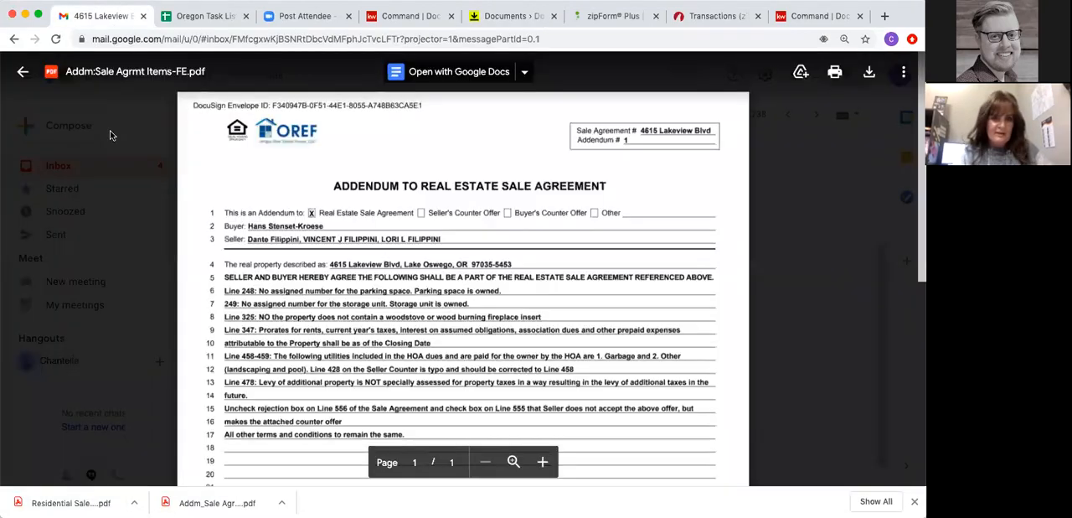
pyautogui.click(121, 195)
pyautogui.click(72, 140)
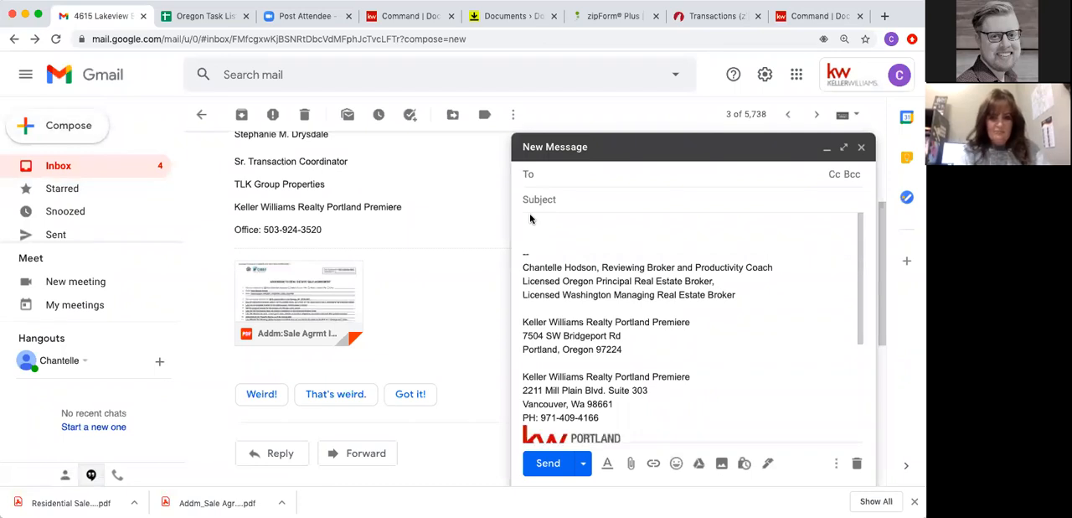
pyautogui.write('ch')
pyautogui.click(569, 210)
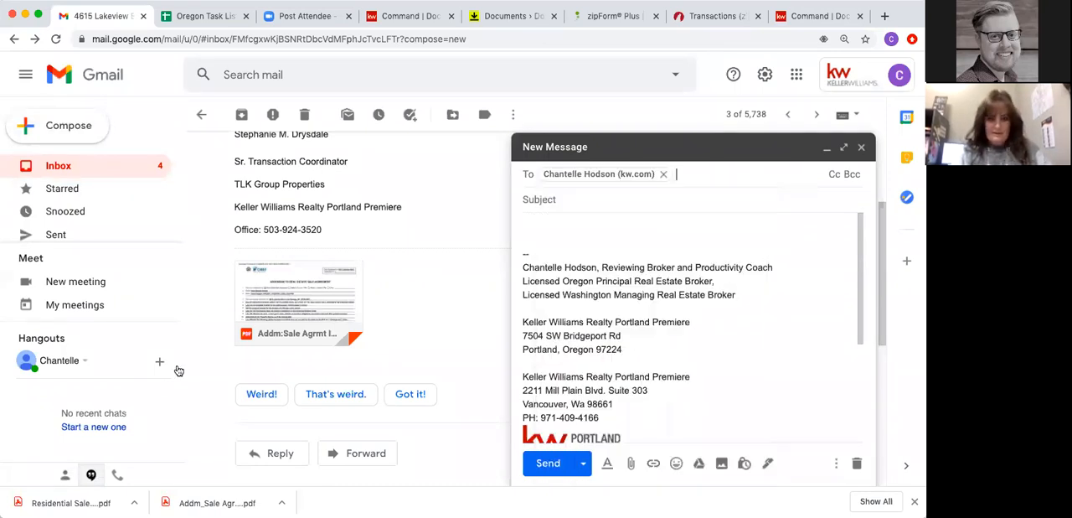
pyautogui.moveTo(585, 396); pyautogui.dragTo(587, 394)
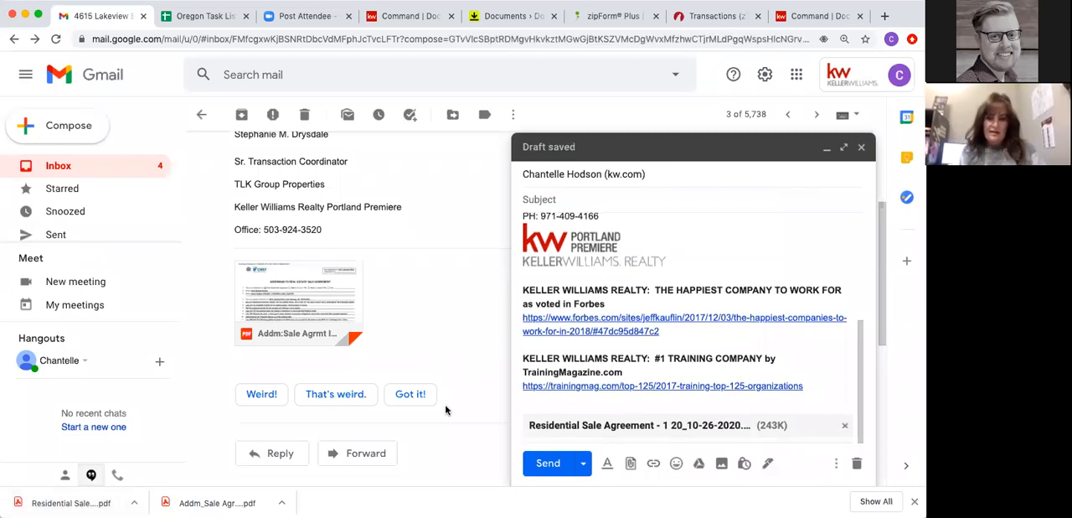
pyautogui.click(863, 147)
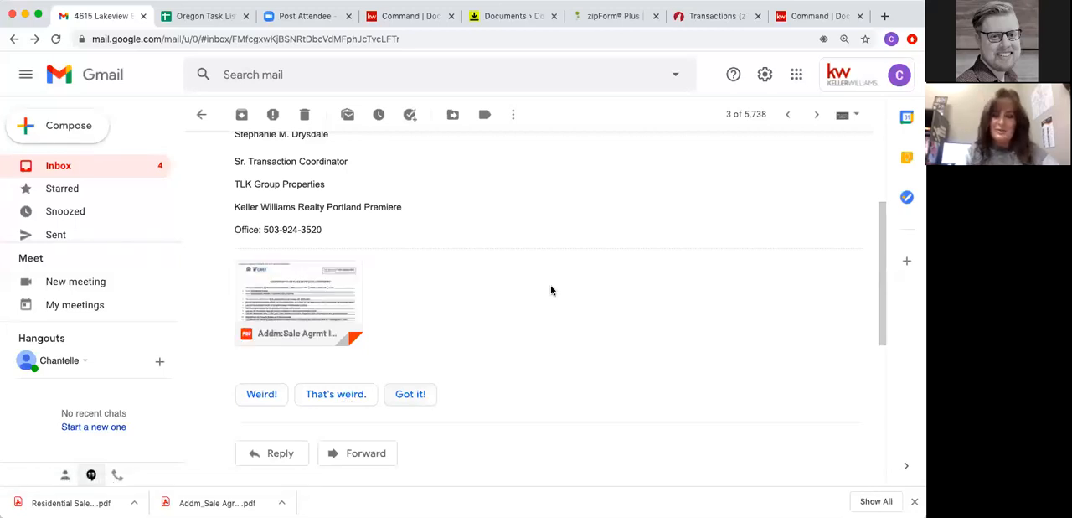
# - Switch to KW Command and look at the opportunity's offers and the form for naming a new offer version, without creating an offer
pyautogui.click(407, 18)
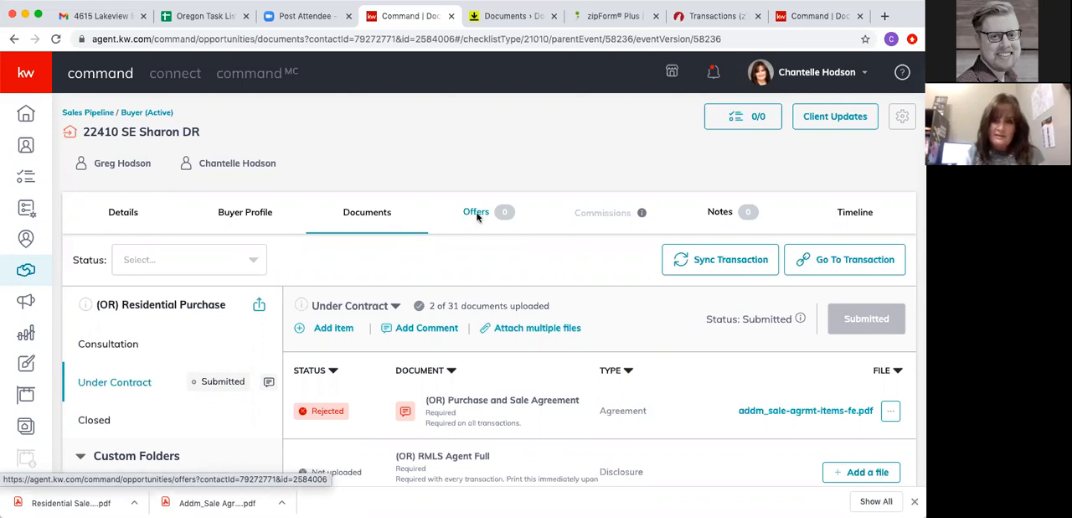
pyautogui.click(477, 216)
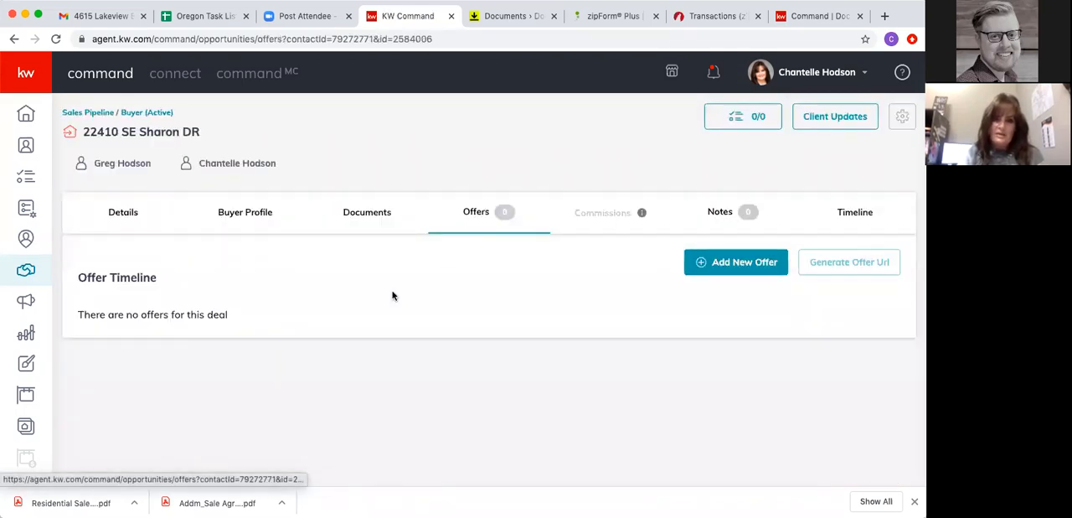
pyautogui.click(742, 266)
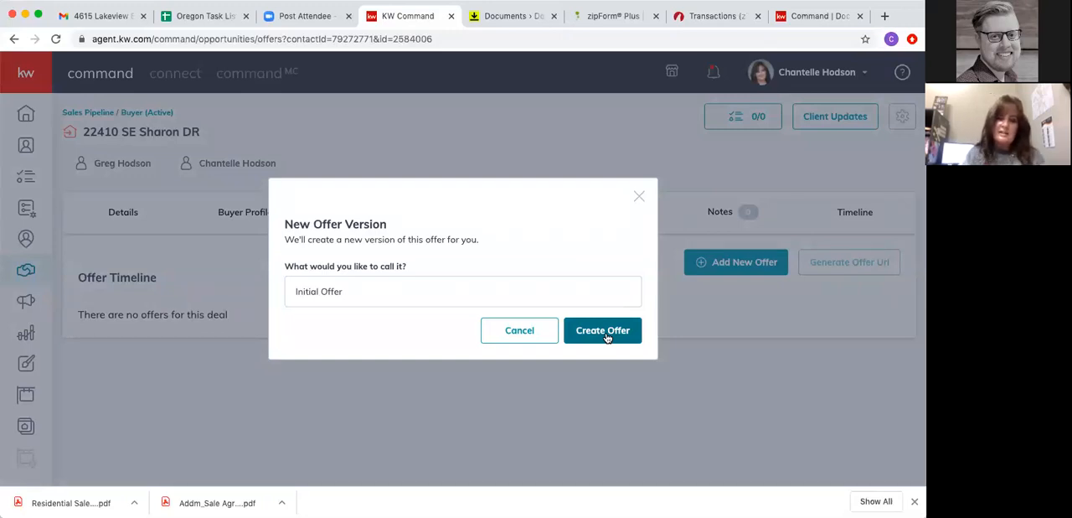
pyautogui.click(638, 198)
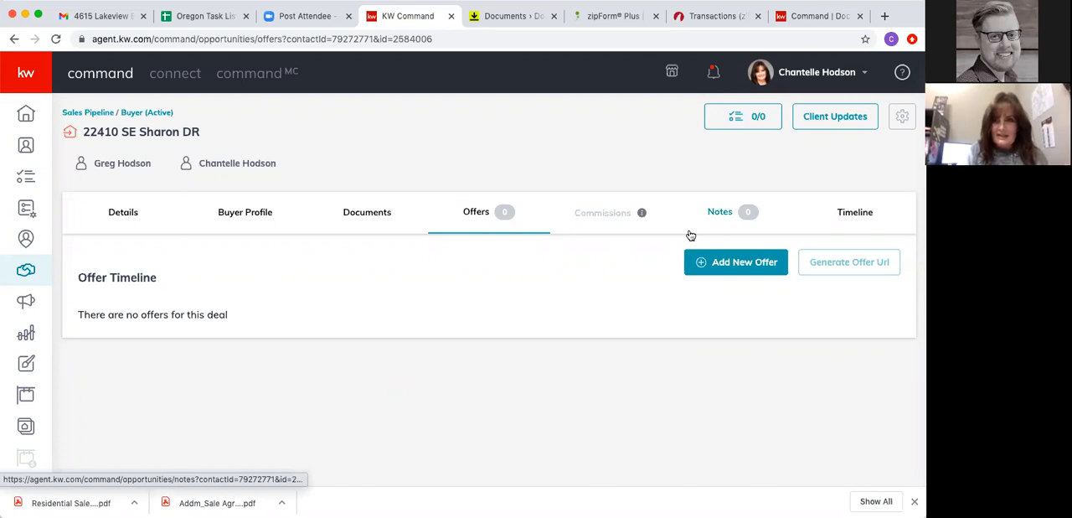
# - Examine the opportunity's timeline, looking through the full log of actions performed on it
pyautogui.click(855, 214)
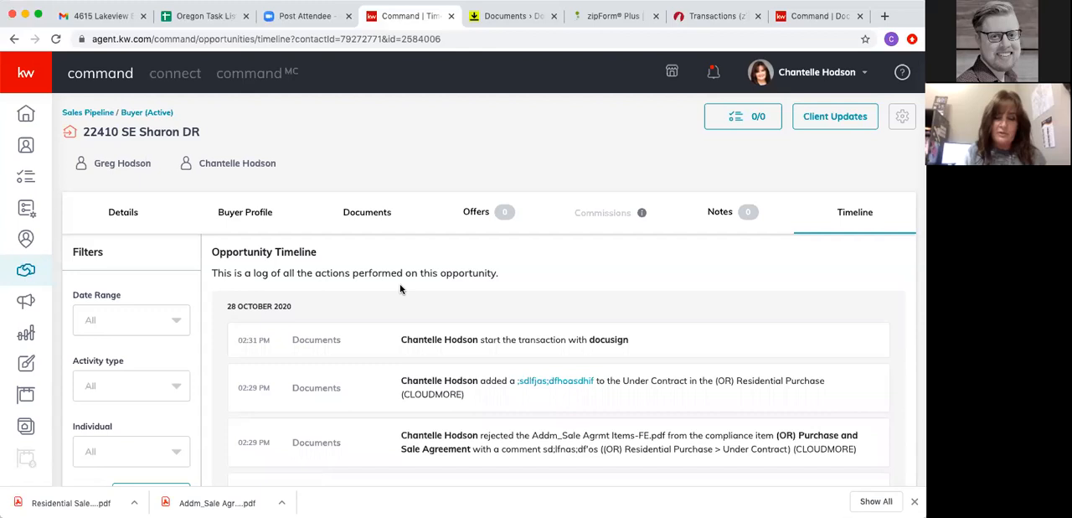
pyautogui.scroll(-1, 404, 333)
pyautogui.scroll(-3, 404, 333)
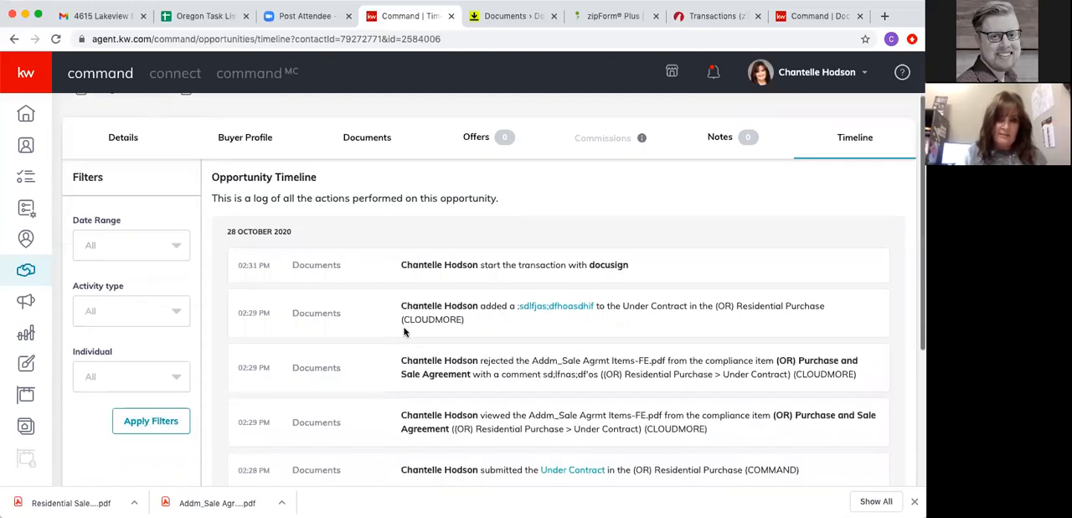
pyautogui.scroll(-3, 381, 275)
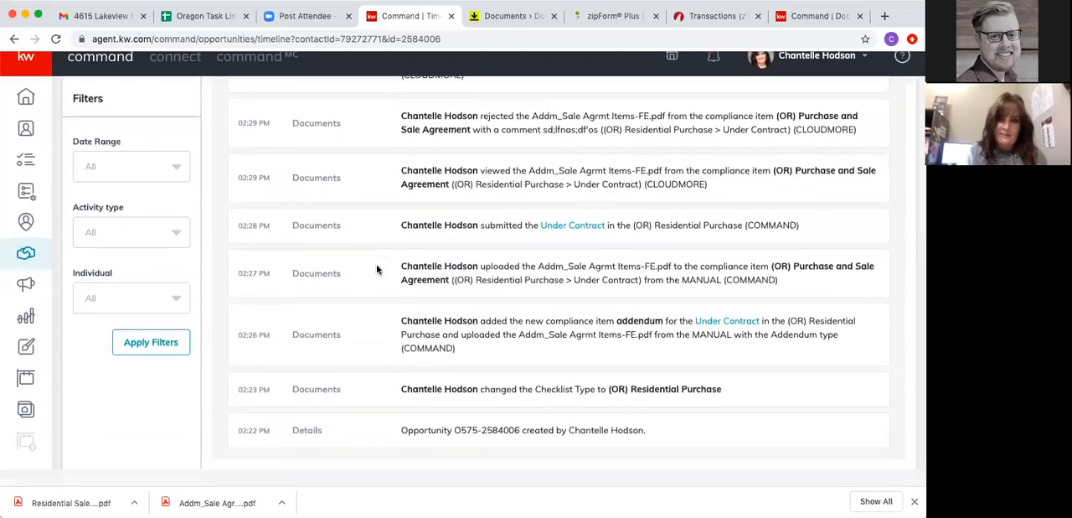
pyautogui.scroll(5, 376, 269)
pyautogui.scroll(2, 377, 269)
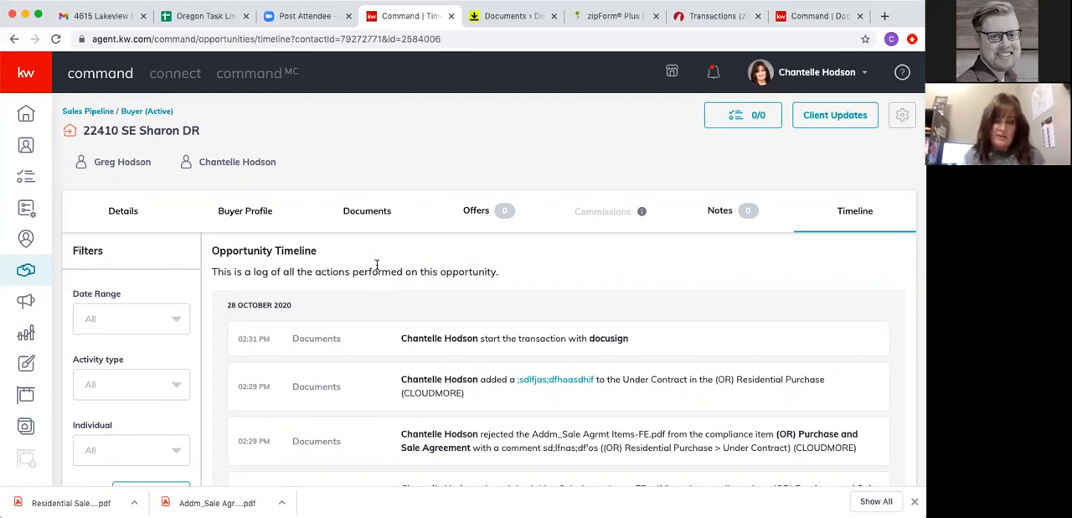
pyautogui.click(126, 211)
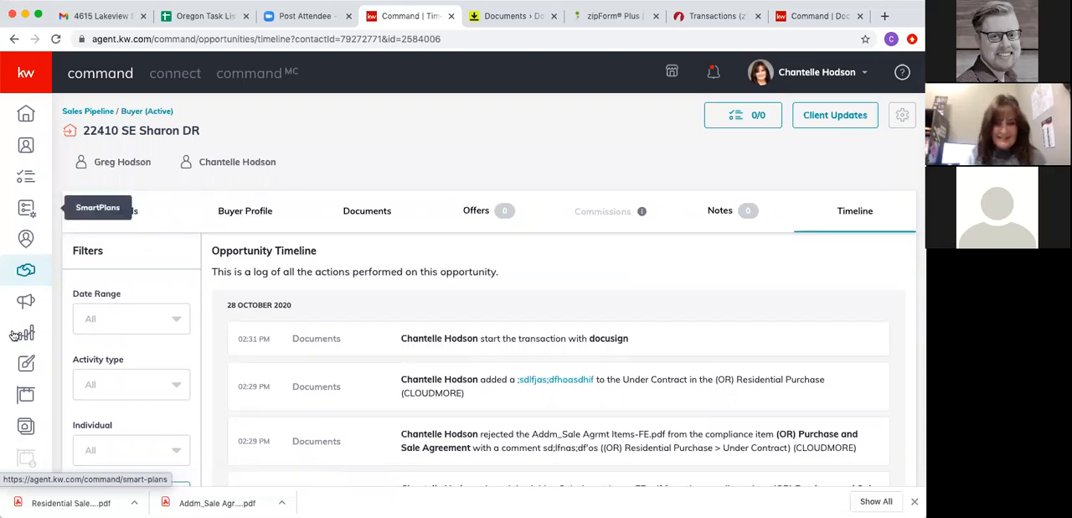